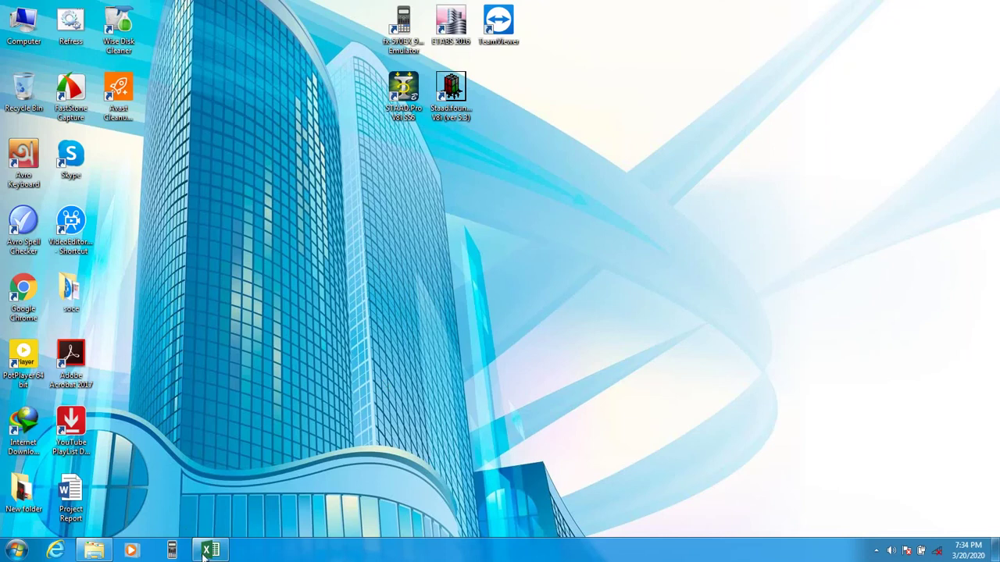
# - Switch to the BNBC-2017 workbook in Excel and look over the building input table on Sheet1
pyautogui.click(208, 551)
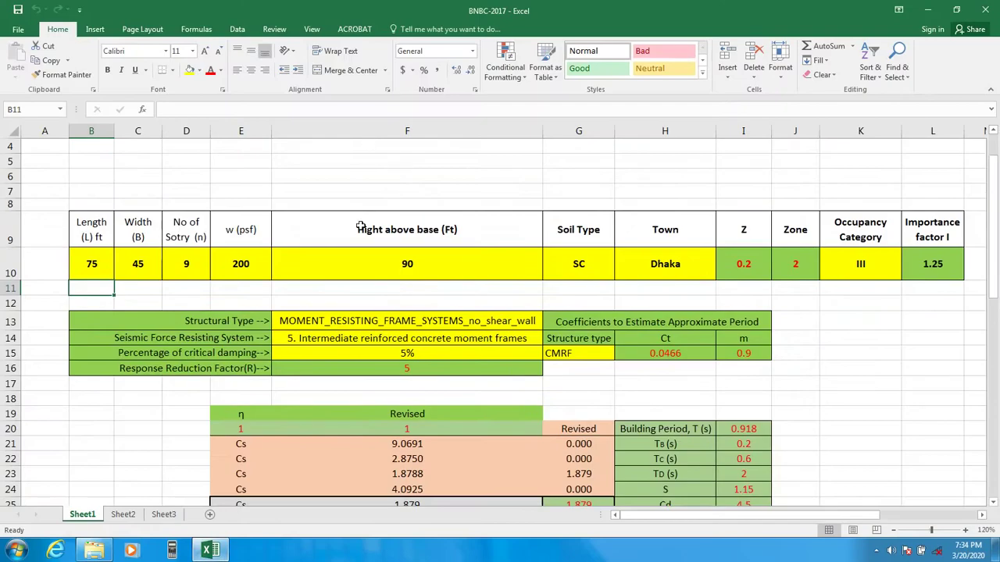
pyautogui.scroll(-3, 360, 228)
pyautogui.scroll(4, 404, 284)
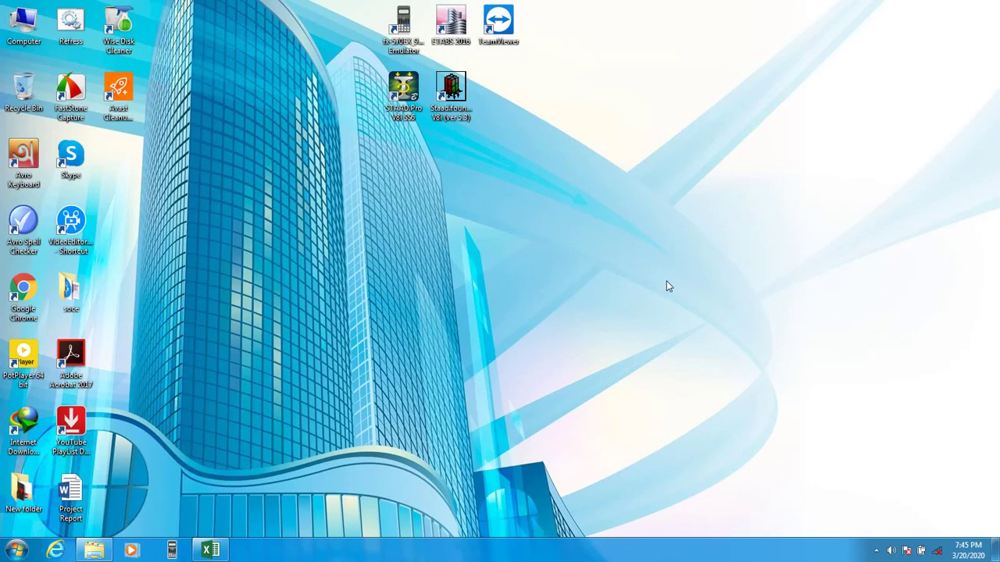
# - Bring the BNBC-2017 workbook back up and review Sheet1 from the building inputs down to the base shear distribution table
pyautogui.click(210, 551)
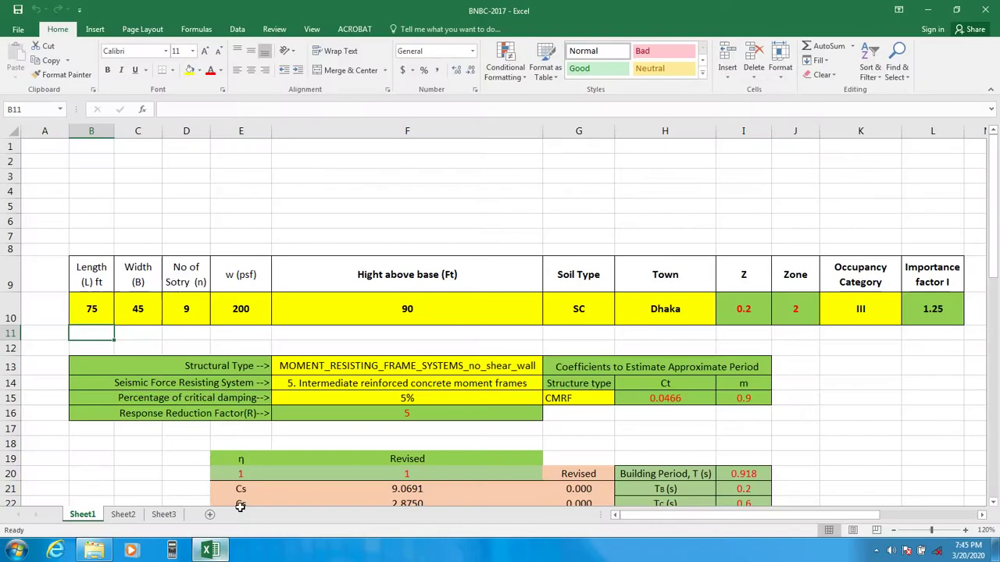
pyautogui.click(570, 195)
pyautogui.scroll(-1, 563, 227)
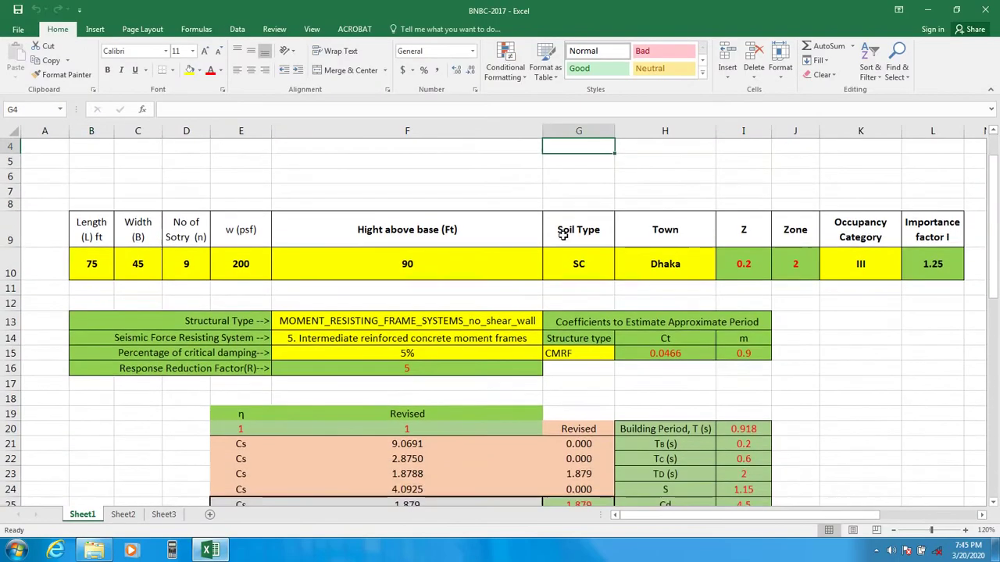
pyautogui.scroll(-3, 562, 235)
pyautogui.scroll(3, 563, 265)
pyautogui.scroll(-1, 458, 287)
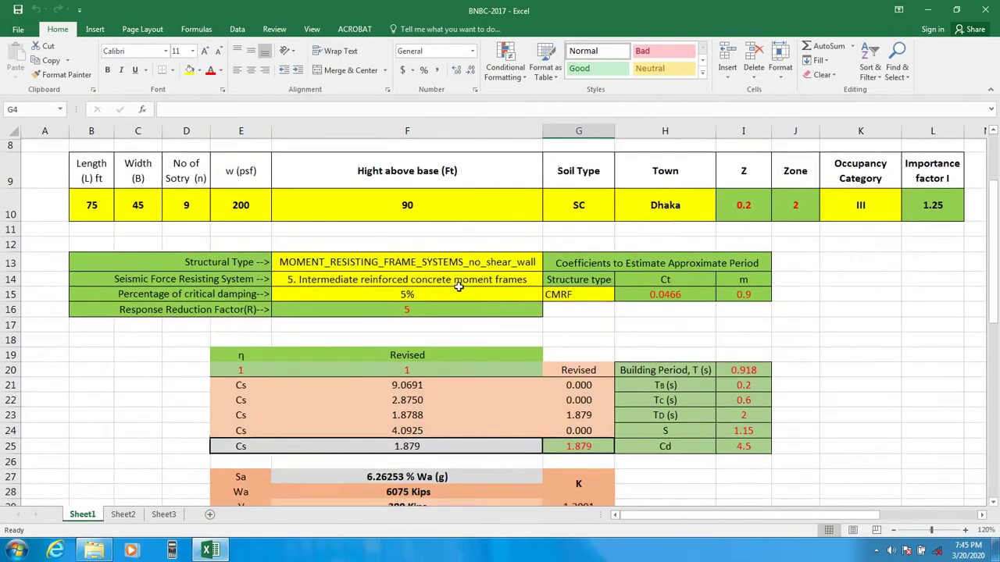
pyautogui.scroll(-10, 459, 287)
pyautogui.scroll(3, 422, 301)
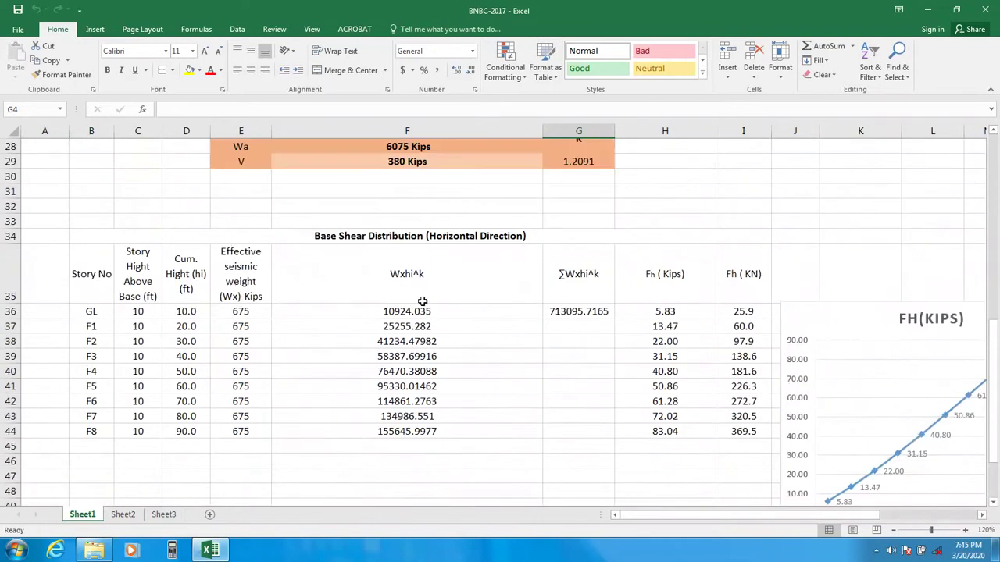
pyautogui.scroll(7, 422, 302)
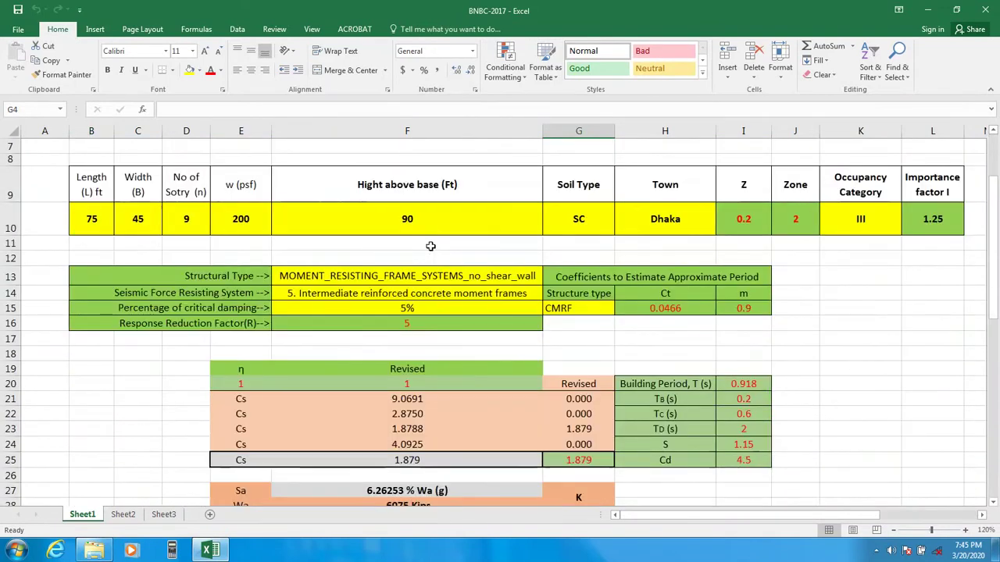
pyautogui.scroll(2, 431, 246)
pyautogui.scroll(-1, 805, 236)
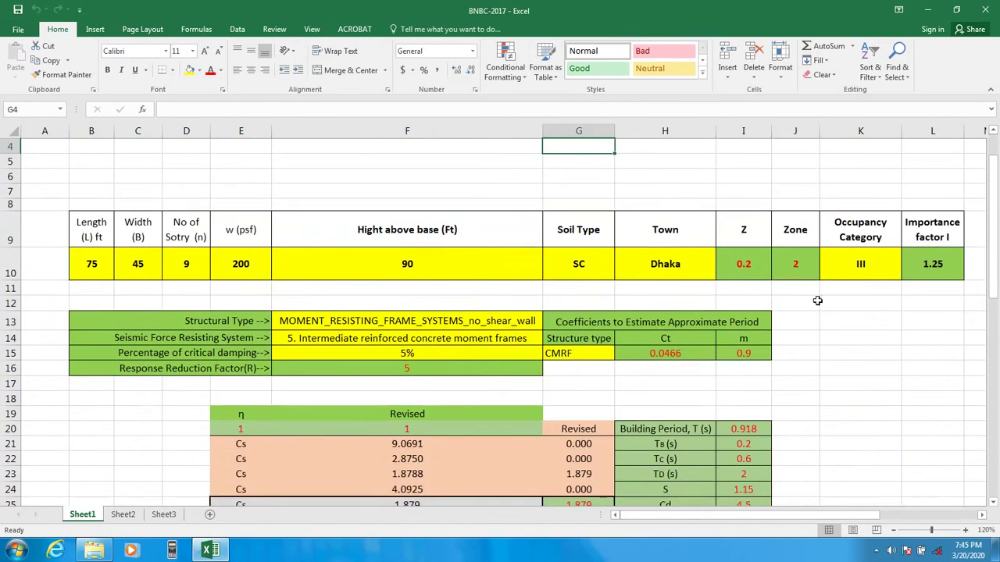
pyautogui.scroll(1, 817, 300)
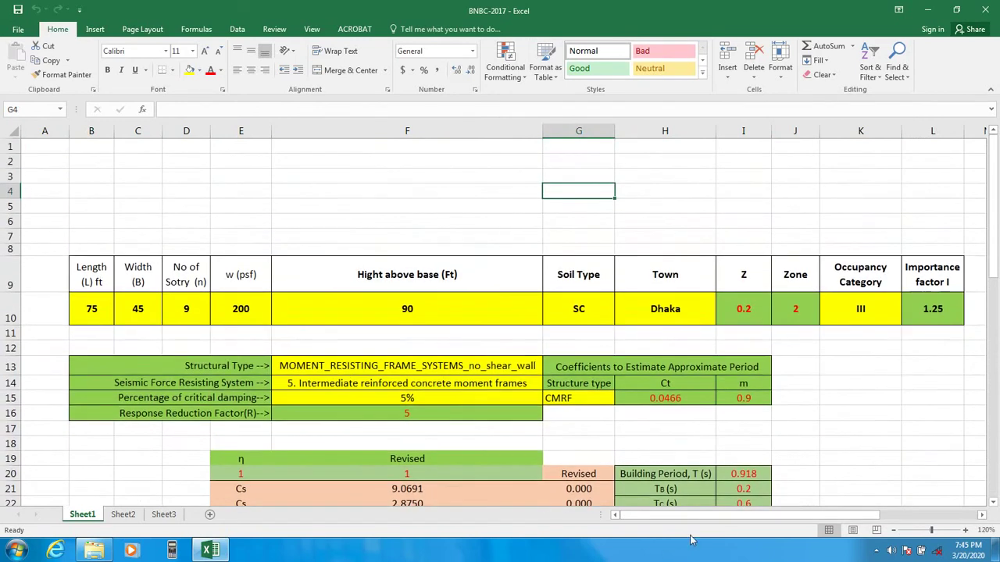
# - Look across the full width of Sheet1 and down to the Cs, Sa, Wa and V calculation blocks
pyautogui.moveTo(681, 516); pyautogui.dragTo(750, 517)
pyautogui.moveTo(826, 517); pyautogui.dragTo(766, 517)
pyautogui.click(86, 235)
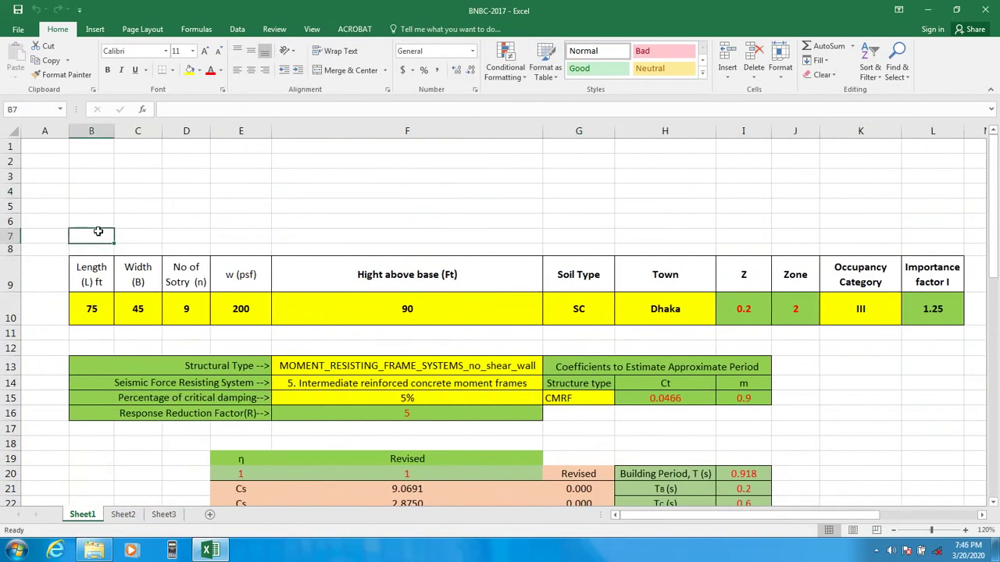
pyautogui.click(105, 194)
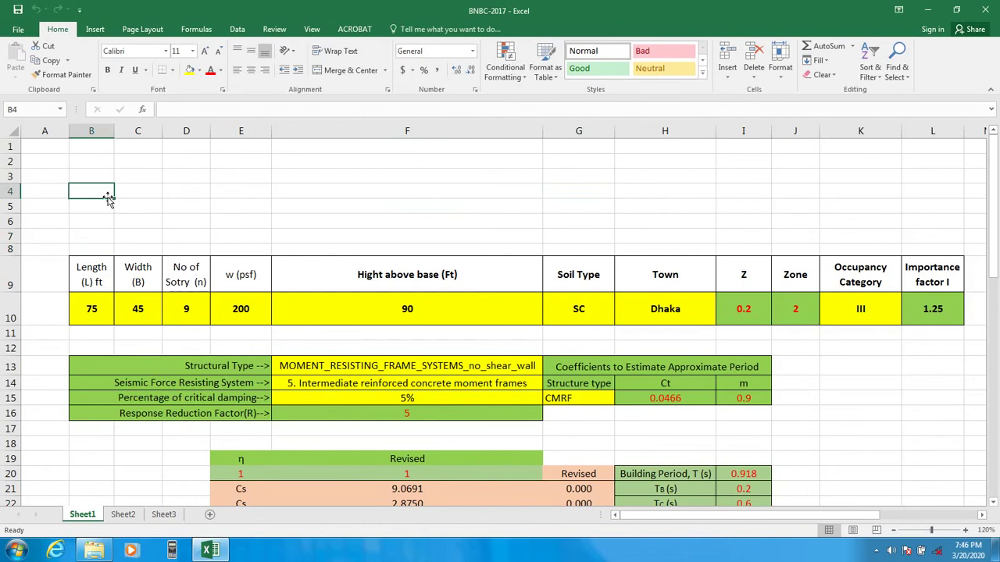
pyautogui.scroll(-1, 188, 246)
pyautogui.scroll(1, 189, 250)
pyautogui.scroll(-1, 355, 304)
pyautogui.scroll(-5, 367, 336)
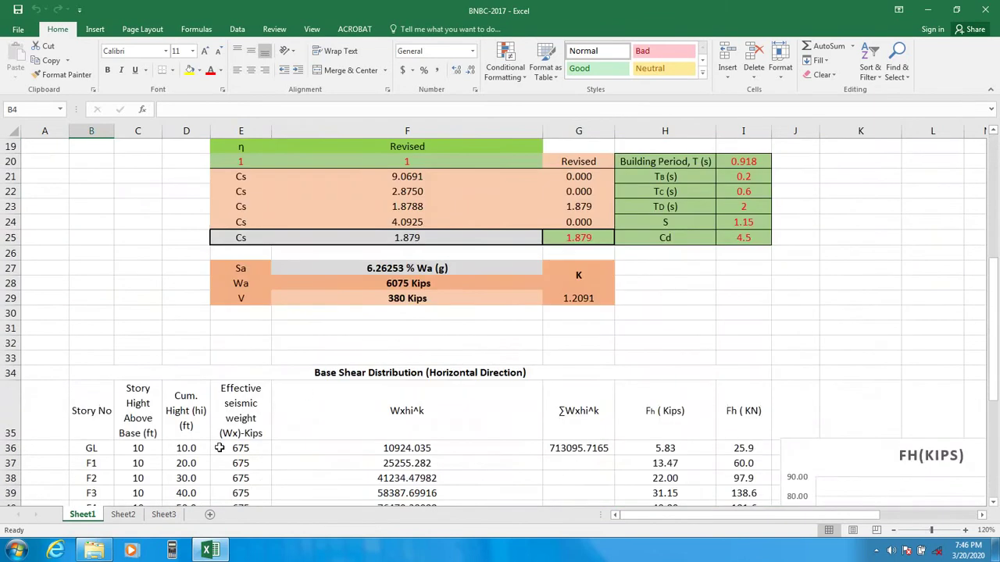
# - Examine the structural system tables on Sheet3, including the building frame and moment-resisting frame systems
pyautogui.click(164, 515)
pyautogui.scroll(-7, 497, 357)
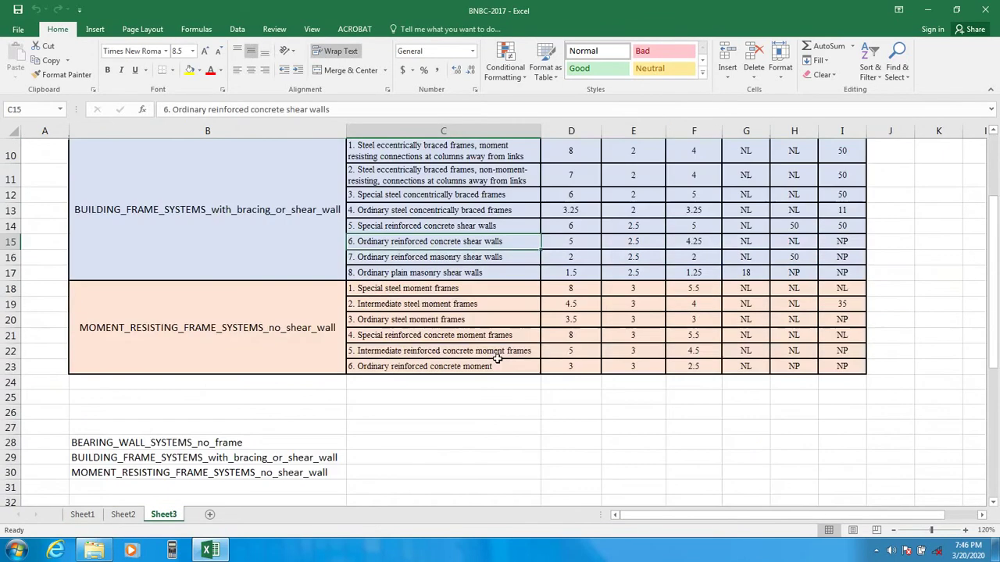
pyautogui.scroll(7, 497, 357)
pyautogui.scroll(-4, 591, 252)
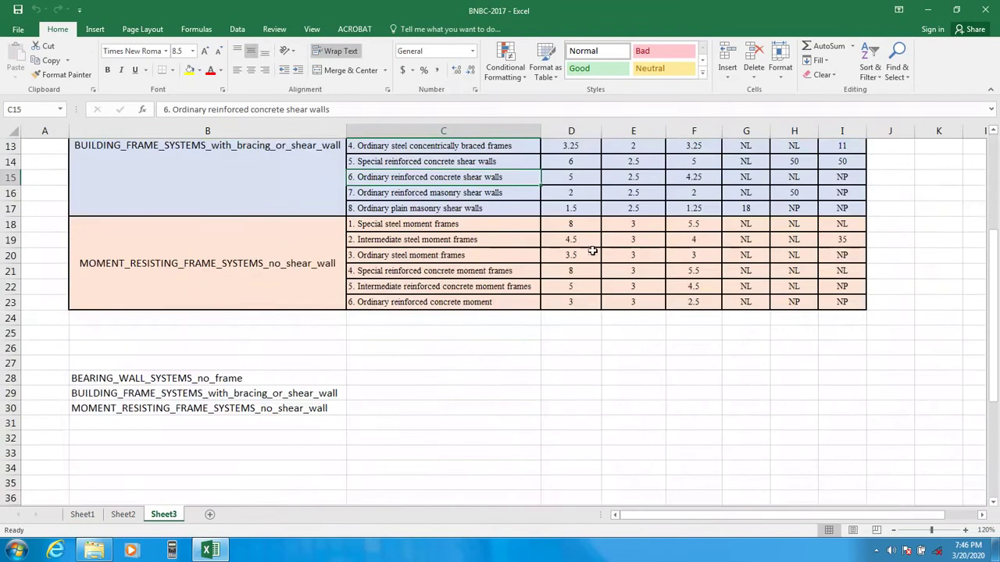
pyautogui.scroll(4, 590, 255)
pyautogui.scroll(-6, 734, 280)
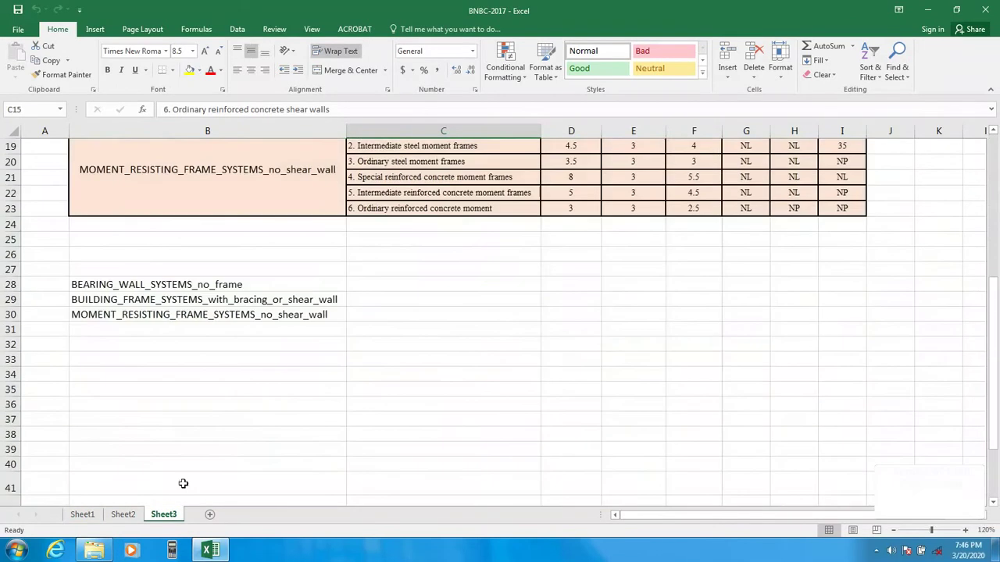
# - Examine the seismic zone, soil factor, importance factor and period coefficient tables on Sheet2
pyautogui.click(122, 514)
pyautogui.scroll(-7, 515, 261)
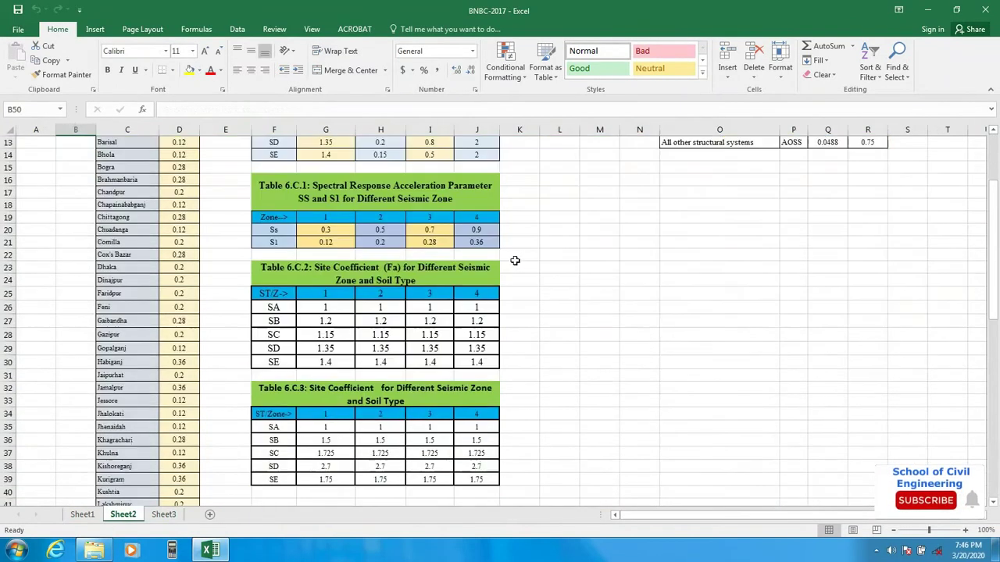
pyautogui.scroll(7, 706, 288)
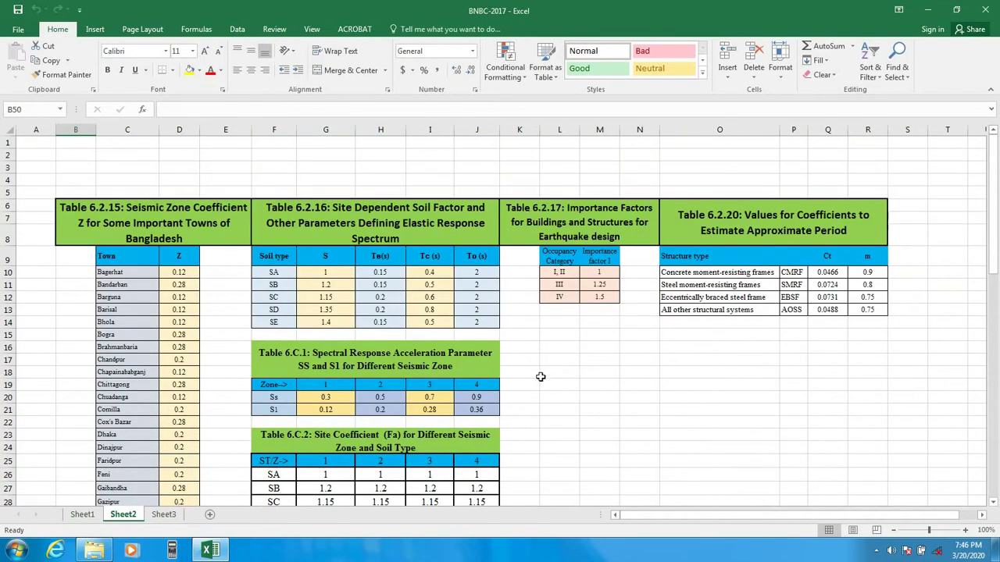
pyautogui.scroll(-2, 617, 371)
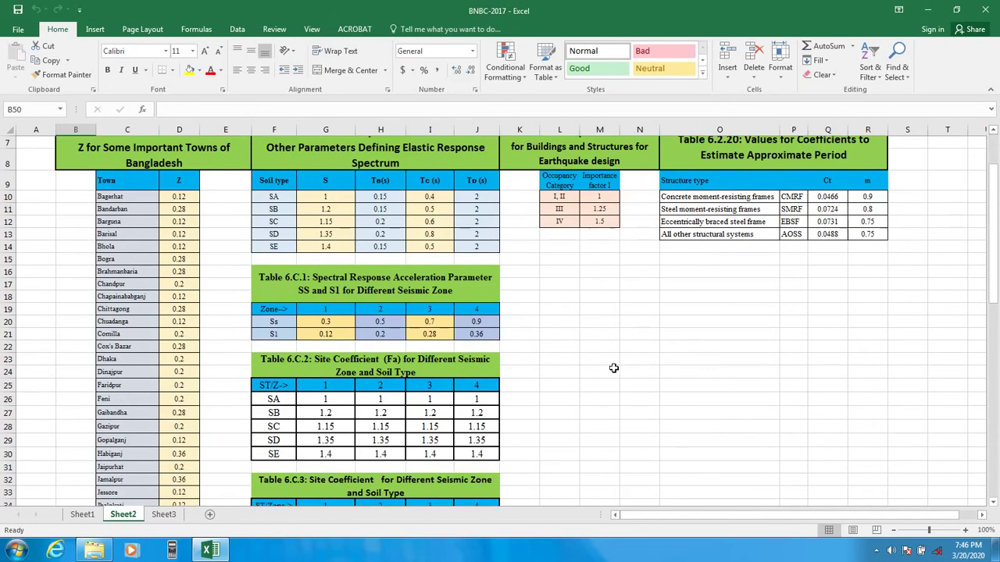
pyautogui.scroll(2, 560, 399)
# - Return to Sheet1 and review the sheet from the input row to the base shear distribution and its chart
pyautogui.click(82, 514)
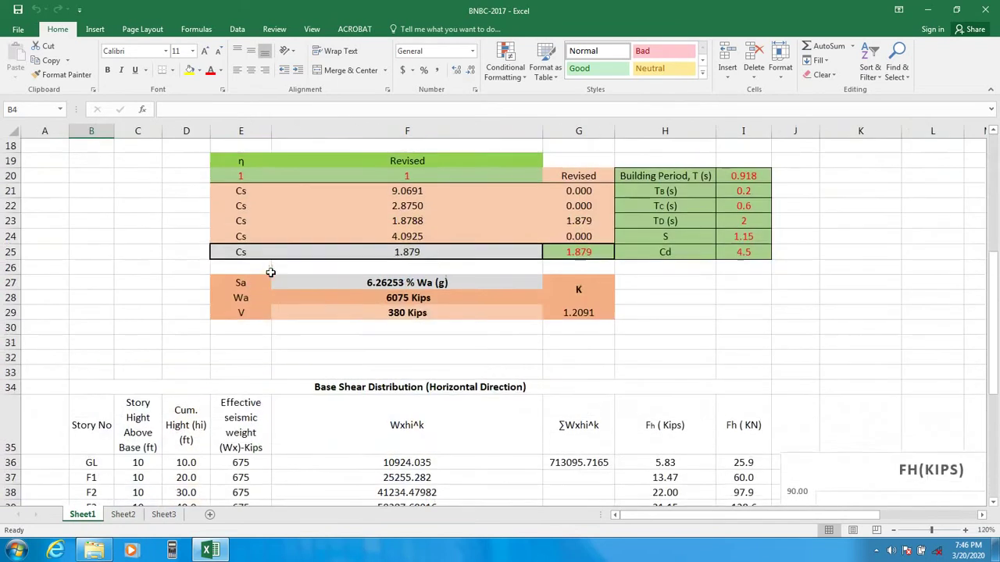
pyautogui.scroll(6, 229, 321)
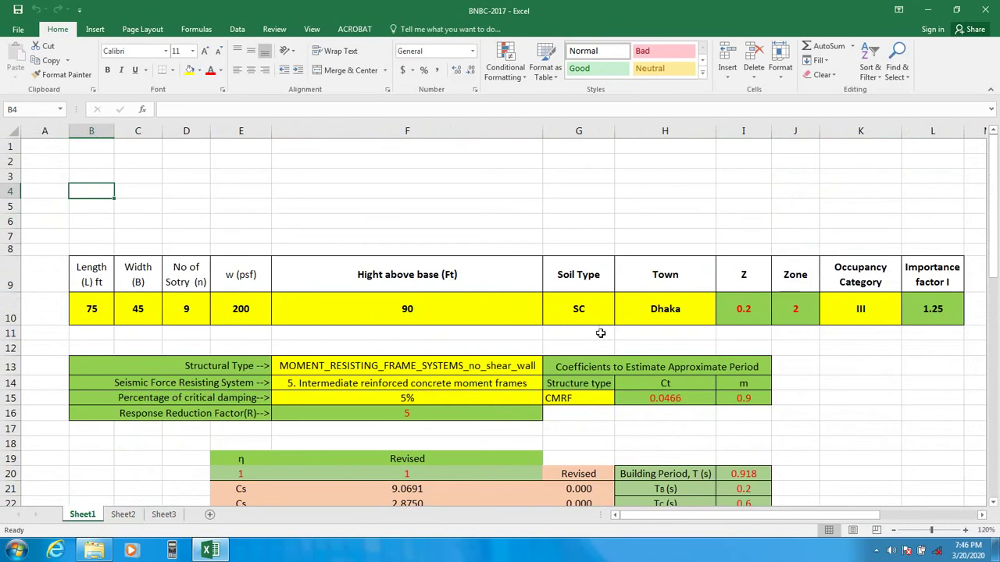
pyautogui.scroll(-10, 600, 332)
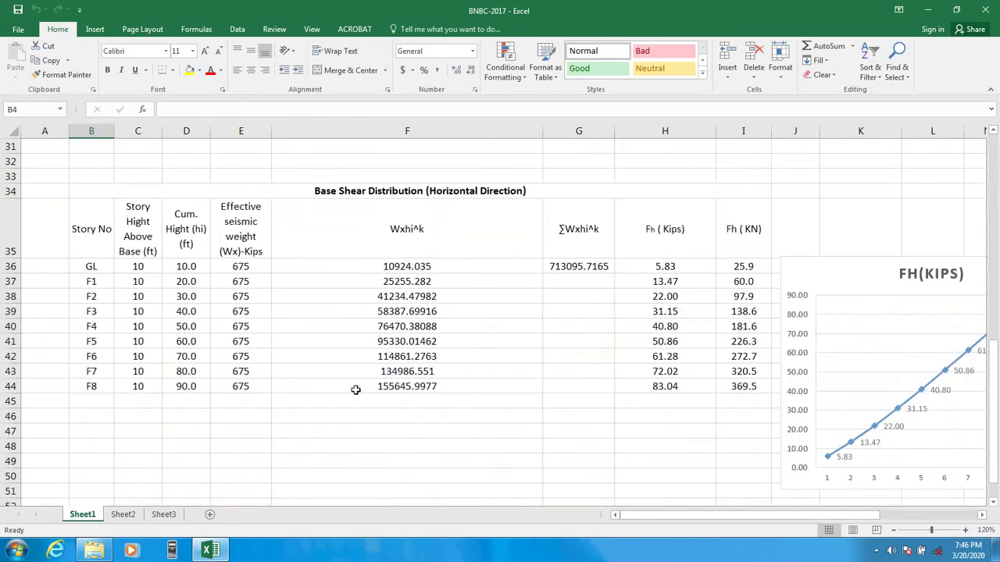
pyautogui.scroll(10, 356, 390)
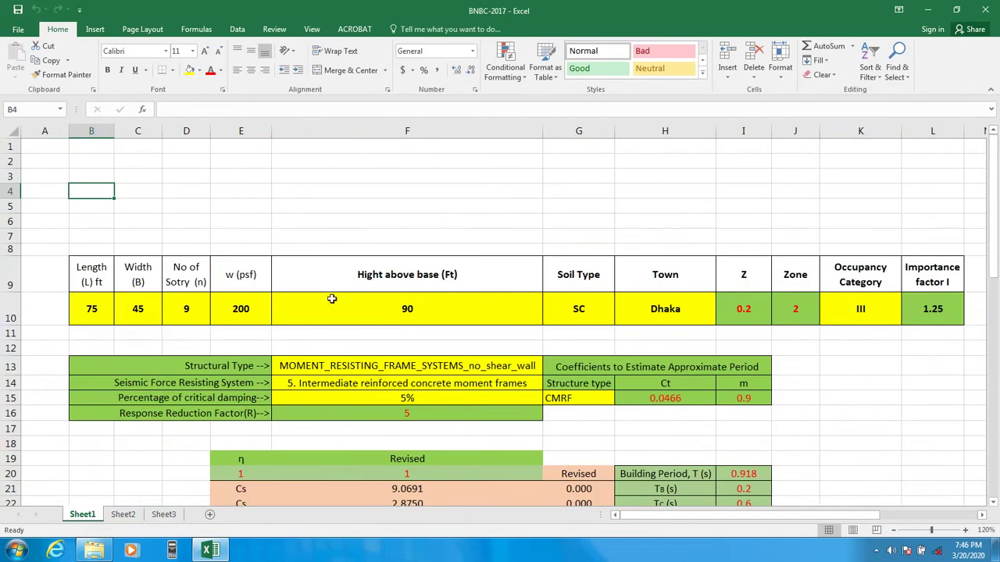
# - Inspect the building length, width and number of stories input cells in row 10
pyautogui.click(93, 308)
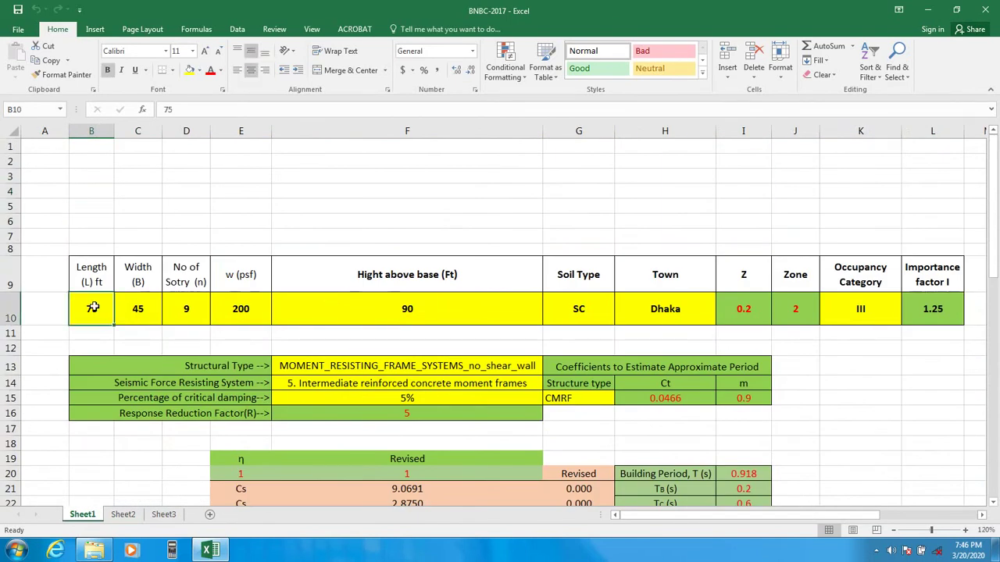
pyautogui.click(128, 308)
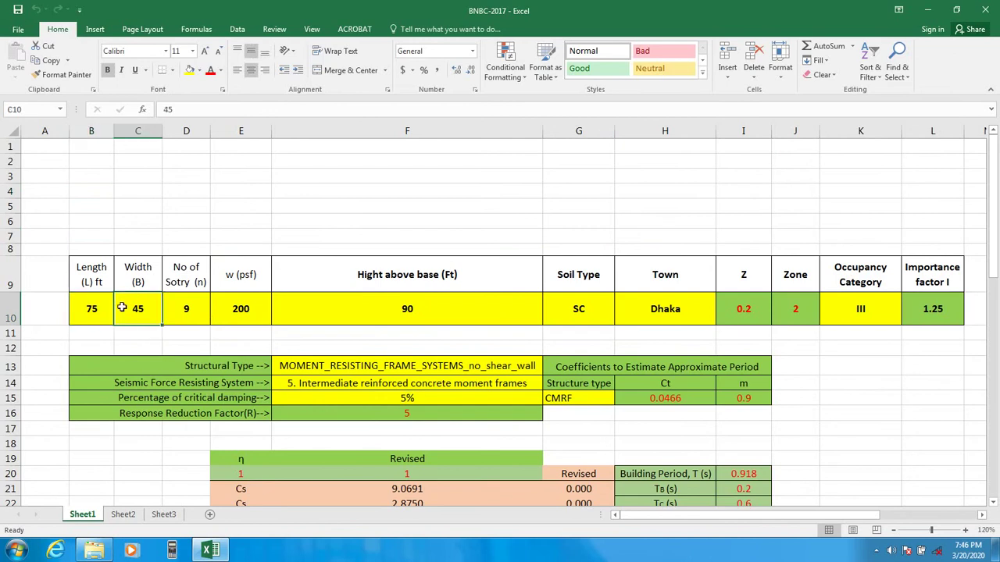
pyautogui.click(86, 309)
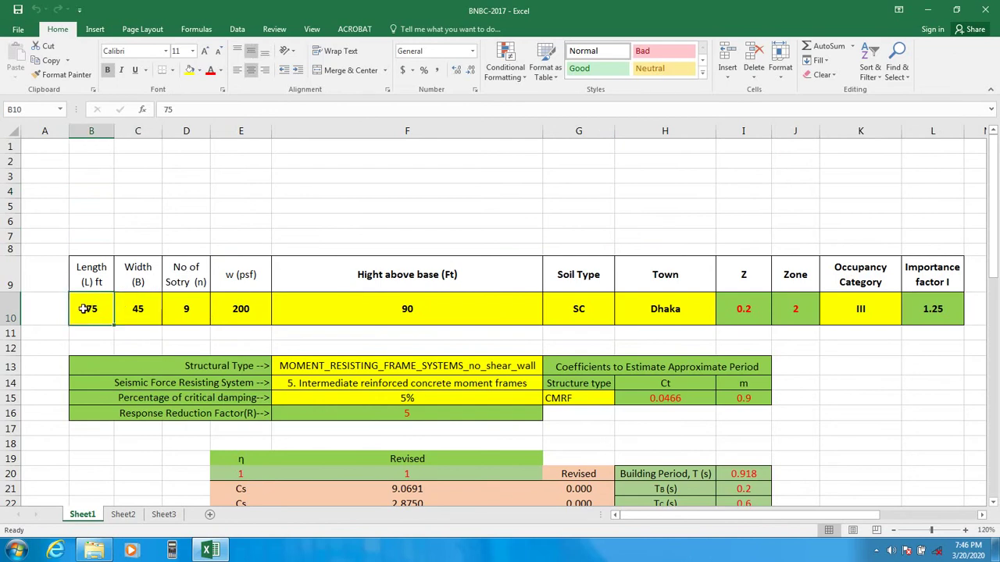
pyautogui.click(130, 311)
pyautogui.click(96, 311)
pyautogui.click(139, 314)
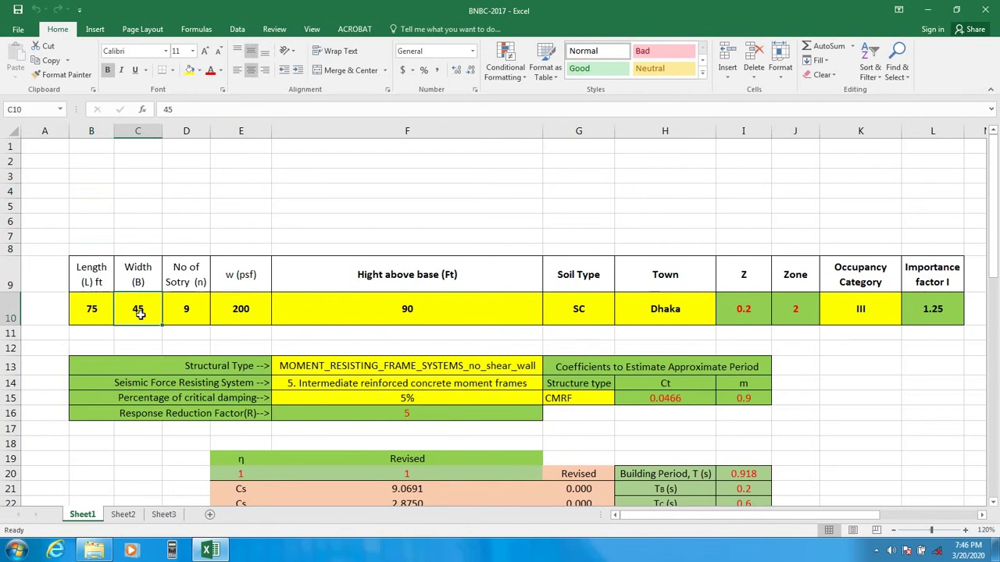
pyautogui.click(186, 314)
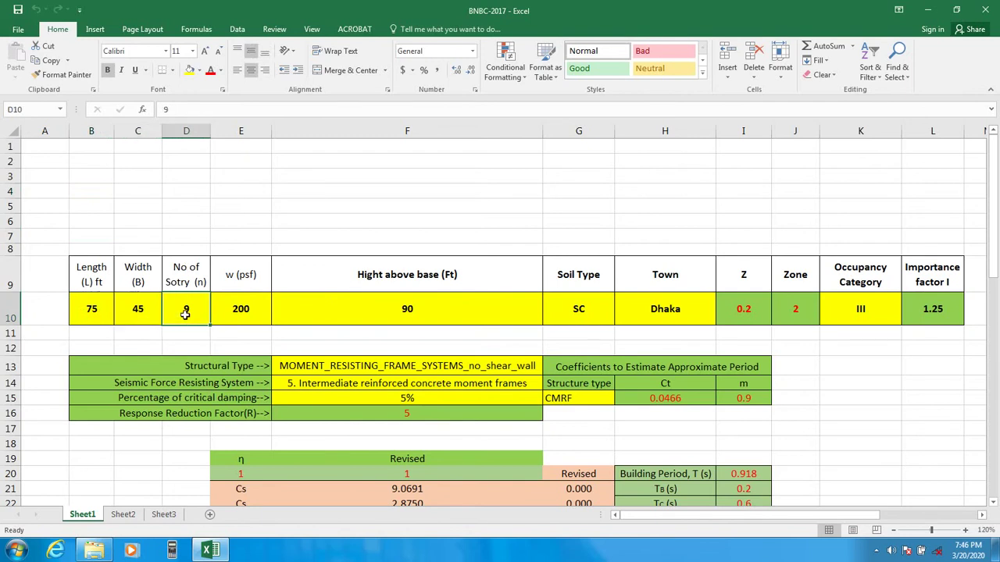
# - Inspect the w (psf) floor load input in cell E10 and its heading
pyautogui.click(238, 314)
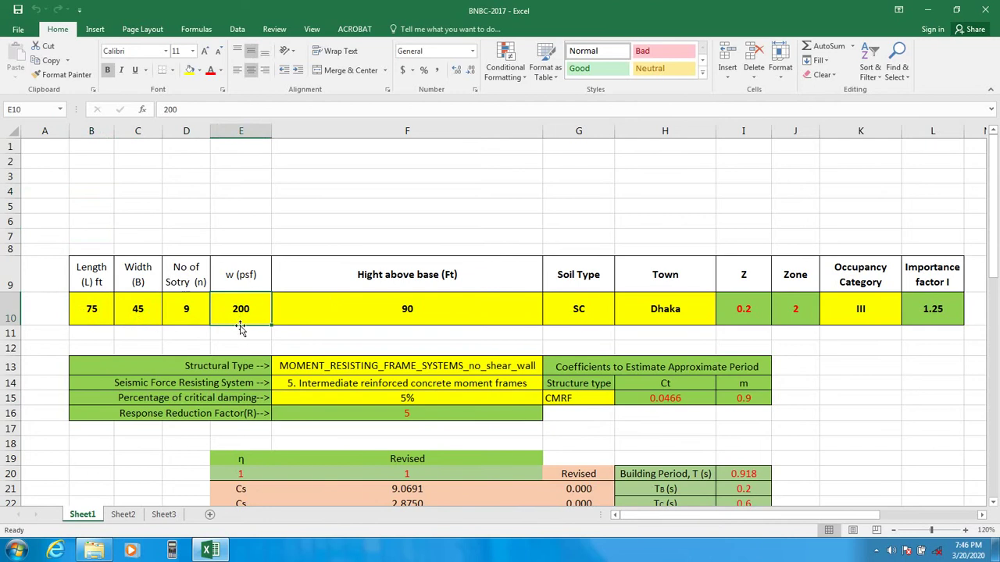
pyautogui.click(240, 267)
pyautogui.click(239, 320)
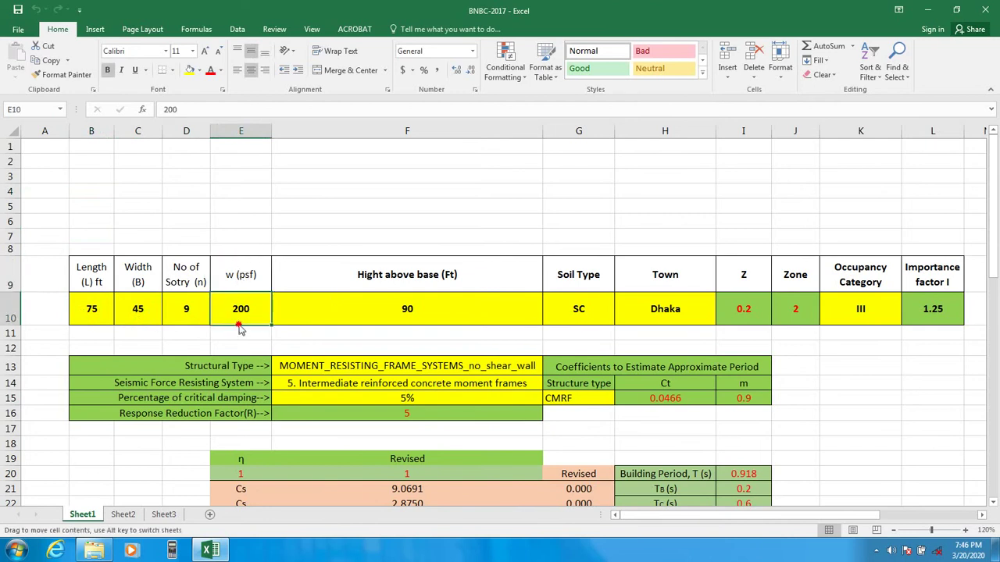
pyautogui.click(251, 238)
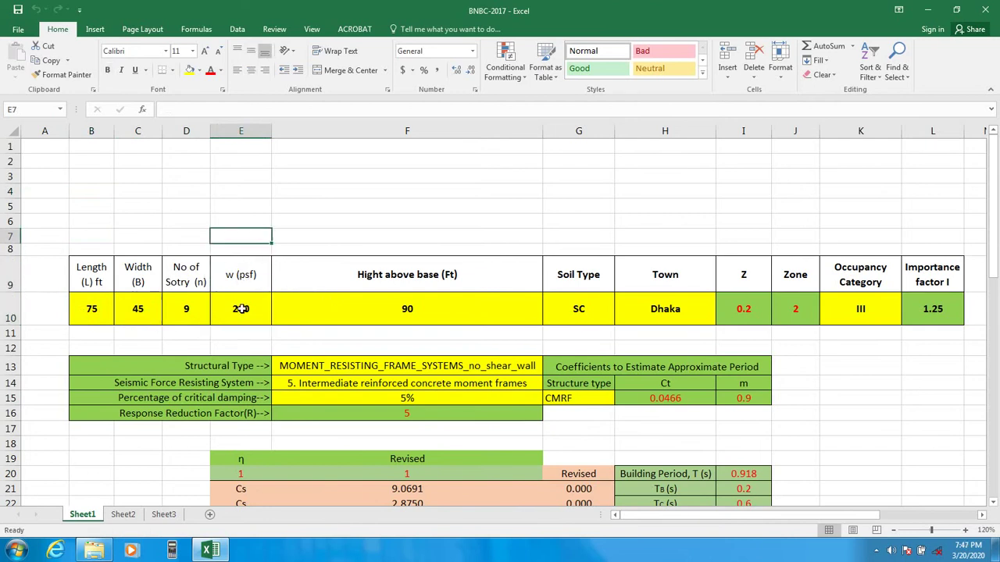
pyautogui.click(243, 310)
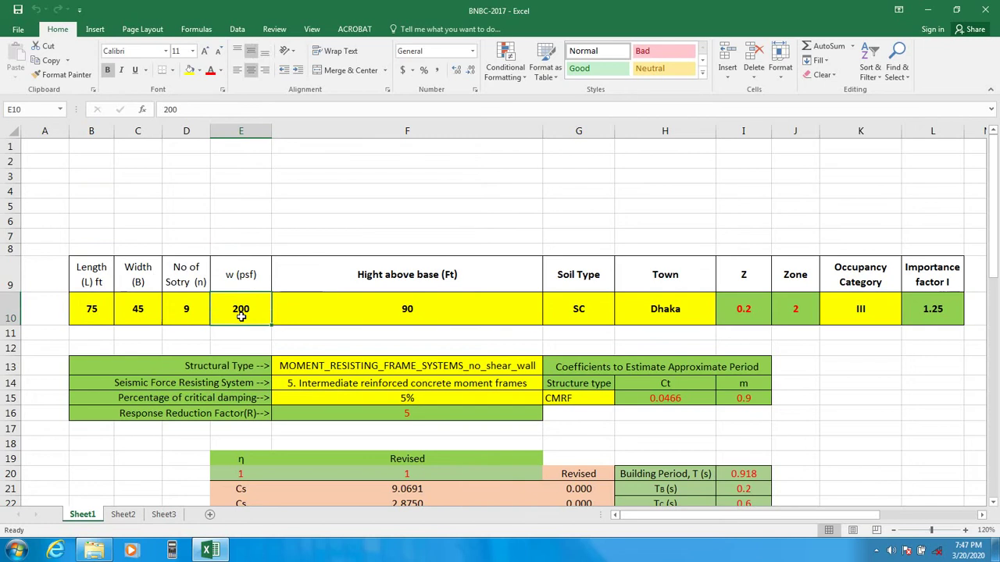
pyautogui.click(237, 241)
pyautogui.click(244, 300)
pyautogui.click(250, 279)
pyautogui.click(250, 250)
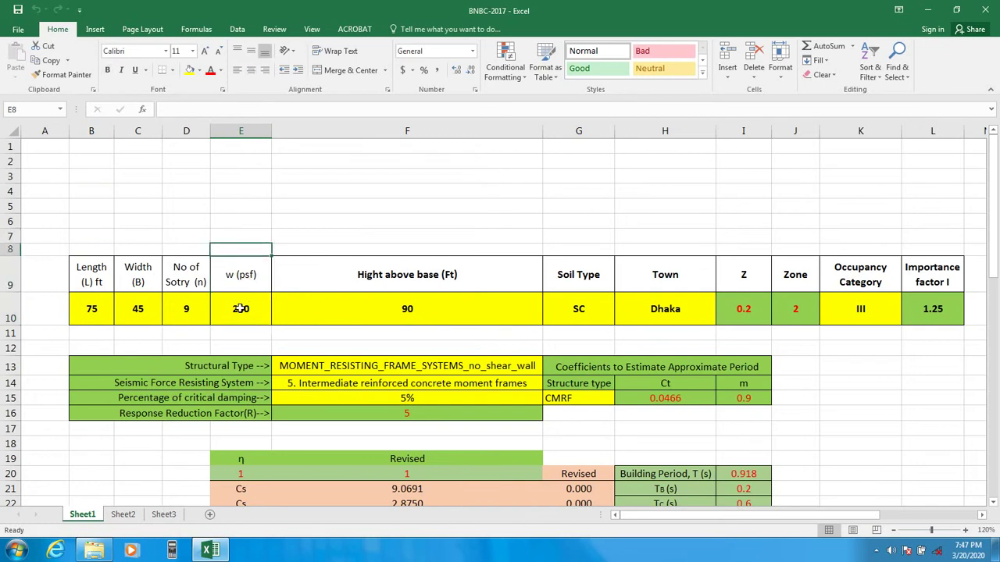
pyautogui.click(248, 239)
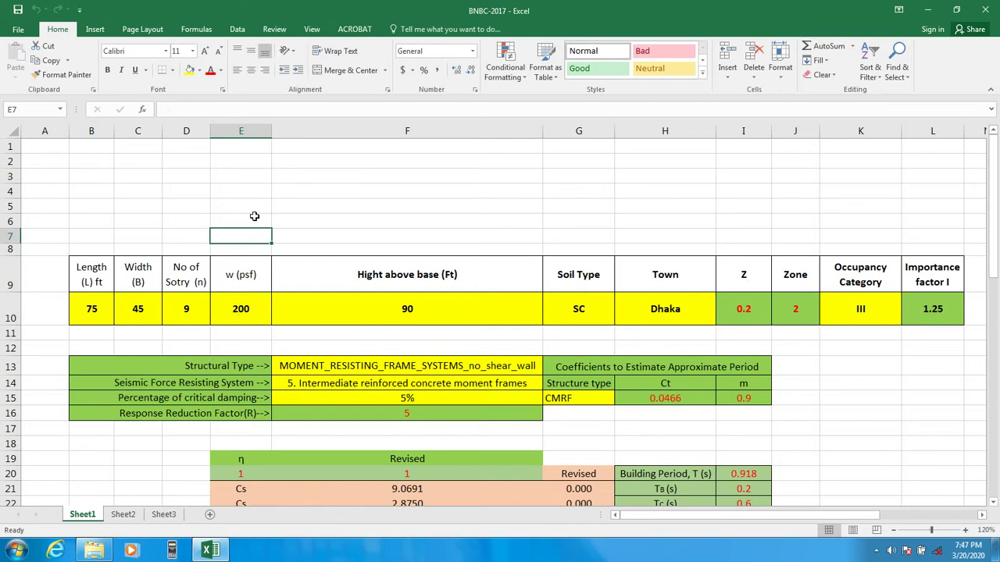
pyautogui.click(248, 219)
pyautogui.click(249, 239)
# - Inspect the height above base input in cell F10
pyautogui.click(407, 310)
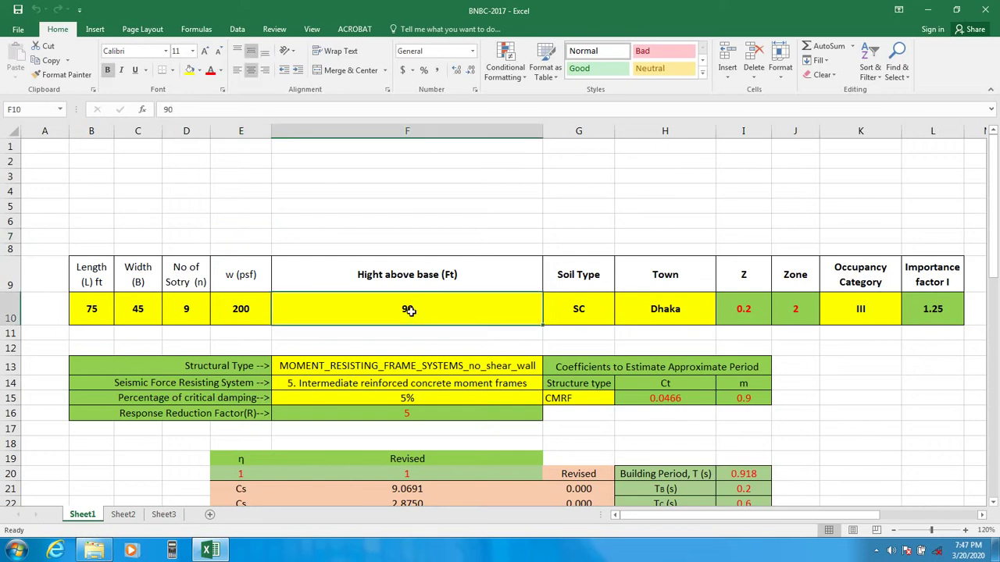
pyautogui.click(411, 228)
pyautogui.click(409, 314)
pyautogui.click(415, 249)
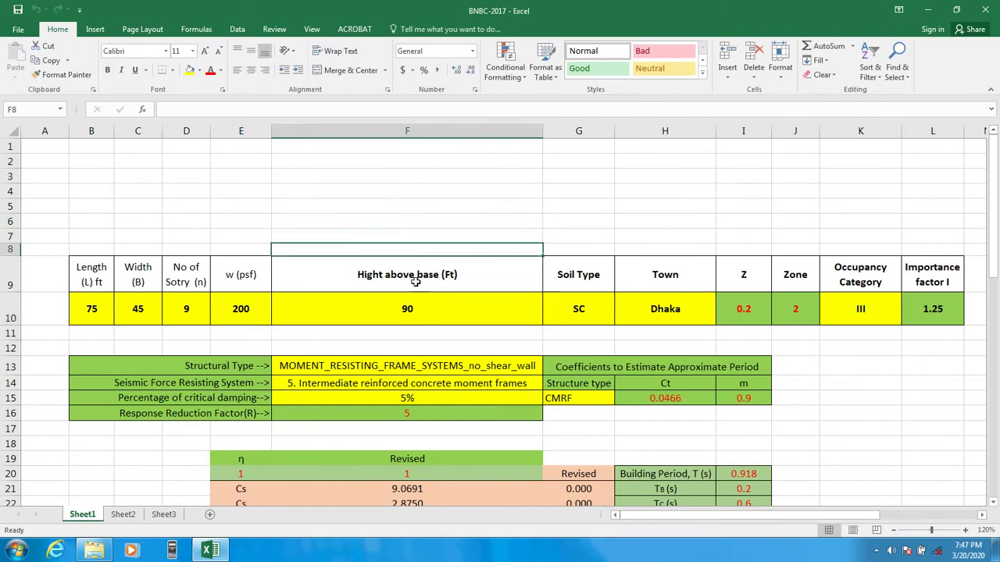
# - Go over the height above base, soil type and town input cells in row 10
pyautogui.click(412, 309)
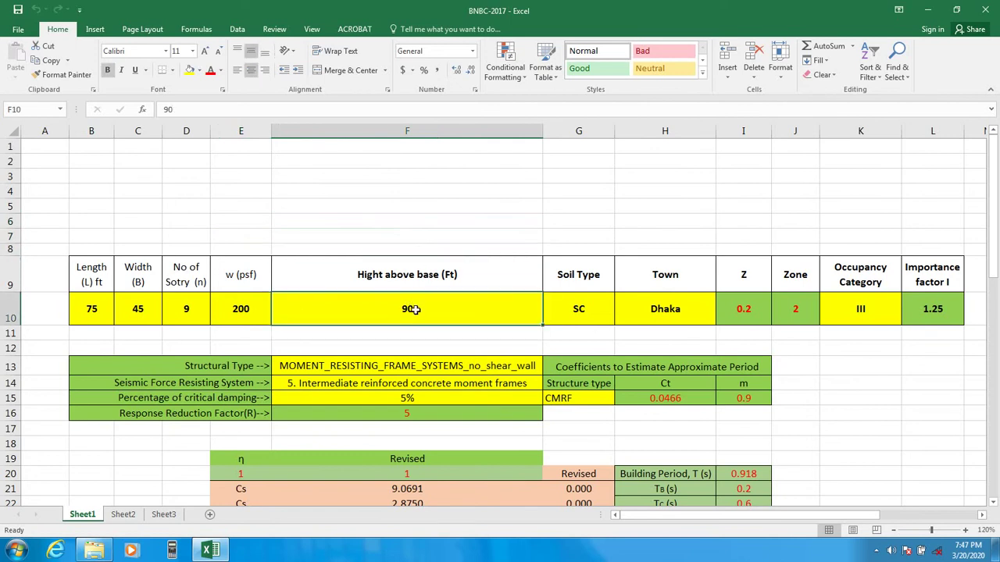
pyautogui.click(439, 235)
pyautogui.click(441, 249)
pyautogui.click(422, 309)
pyautogui.click(571, 311)
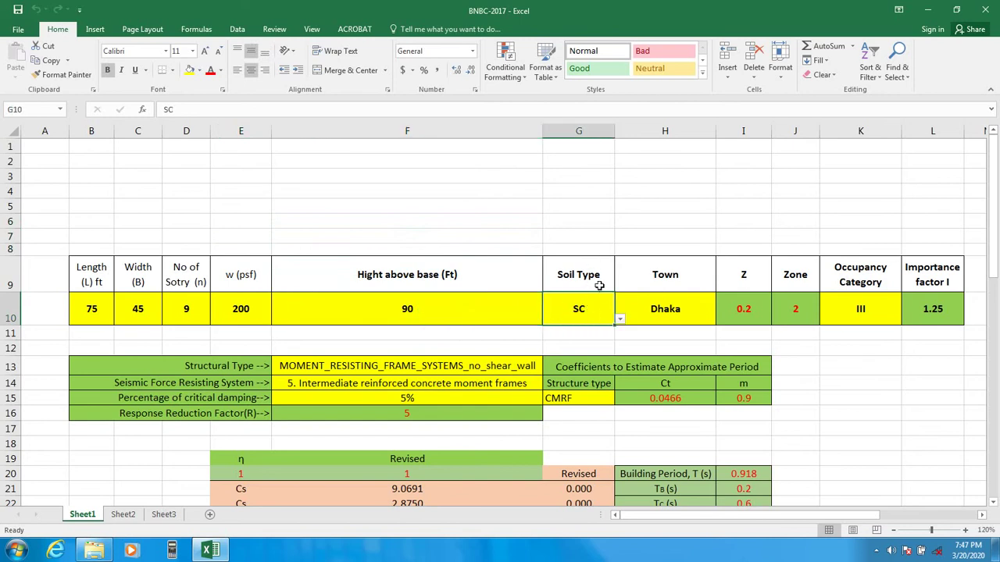
pyautogui.click(652, 310)
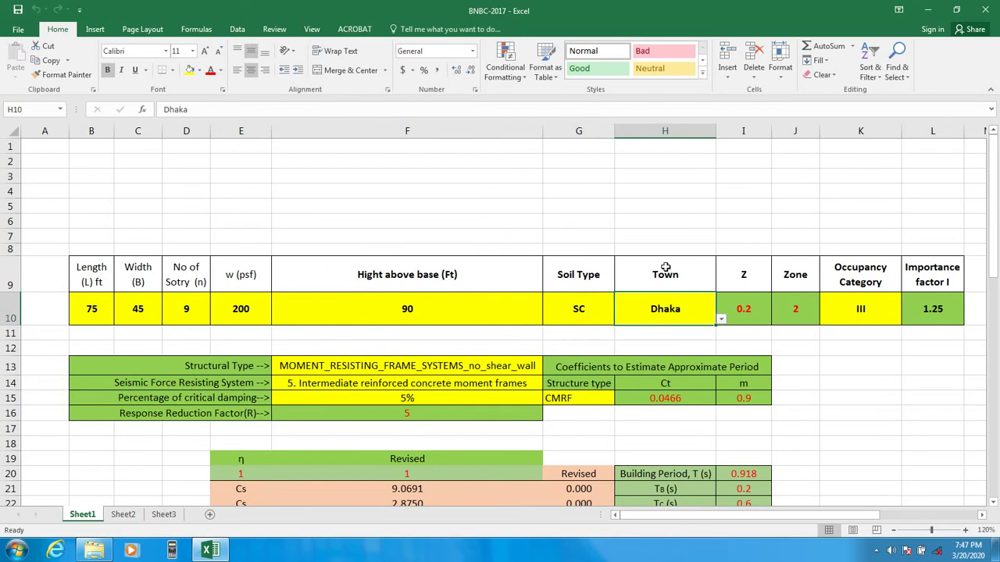
# - Inspect the seismic zone coefficient Z and the Zone formula in cells I10 and J10
pyautogui.scroll(-1, 679, 298)
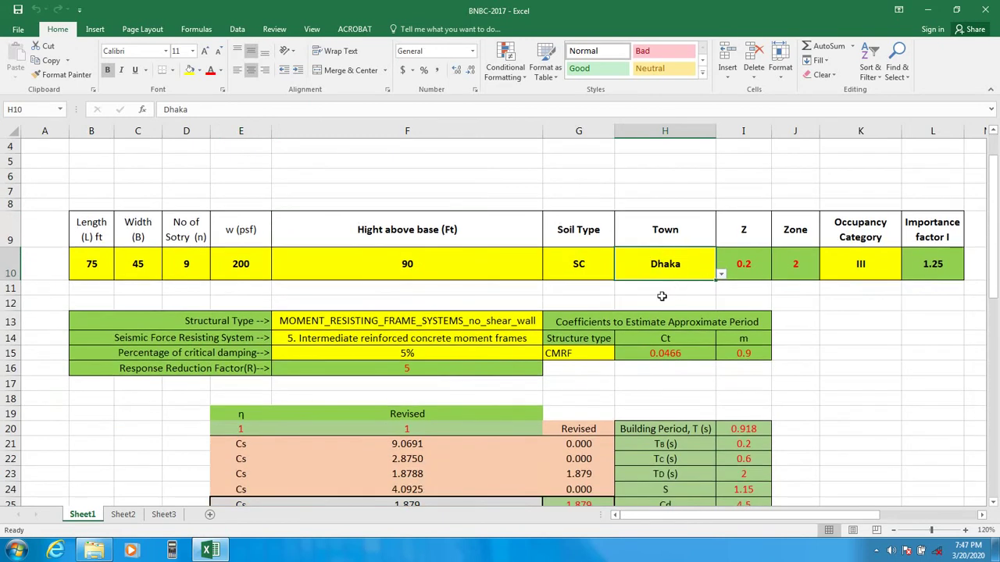
pyautogui.click(744, 265)
pyautogui.click(795, 264)
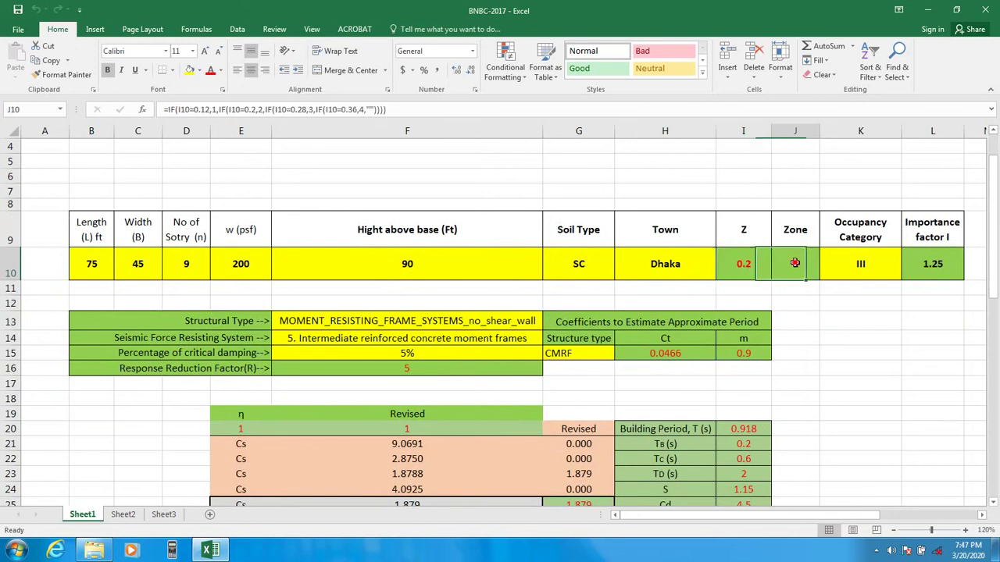
pyautogui.click(824, 316)
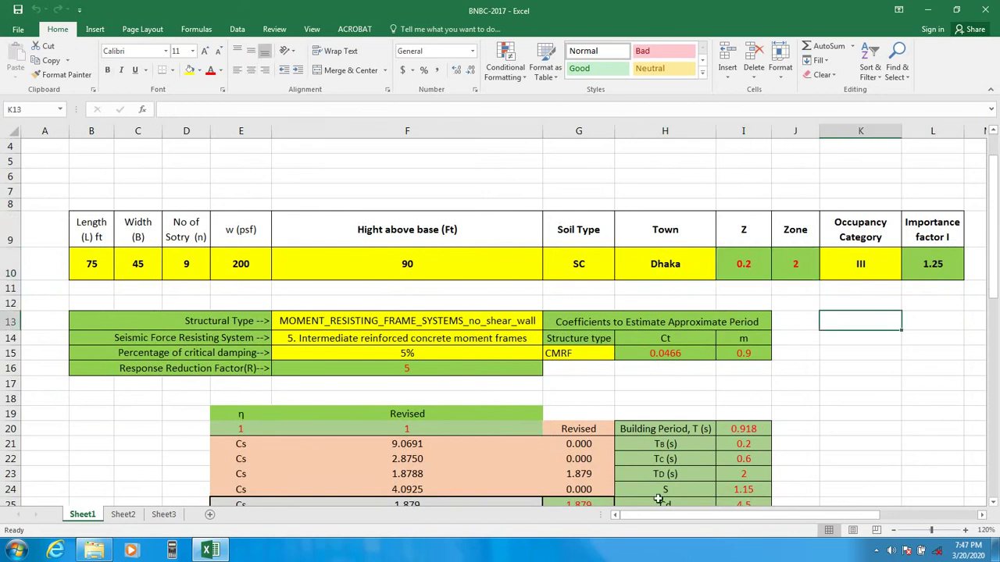
# - Inspect the occupancy category in cell K10 and the importance factor lookup formula in L10
pyautogui.moveTo(690, 515); pyautogui.dragTo(759, 516)
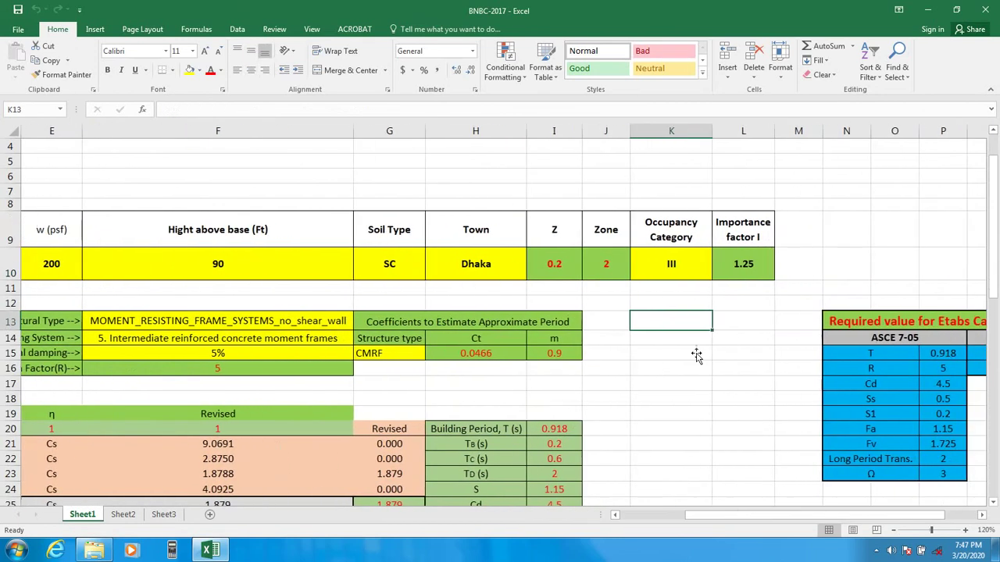
pyautogui.click(675, 276)
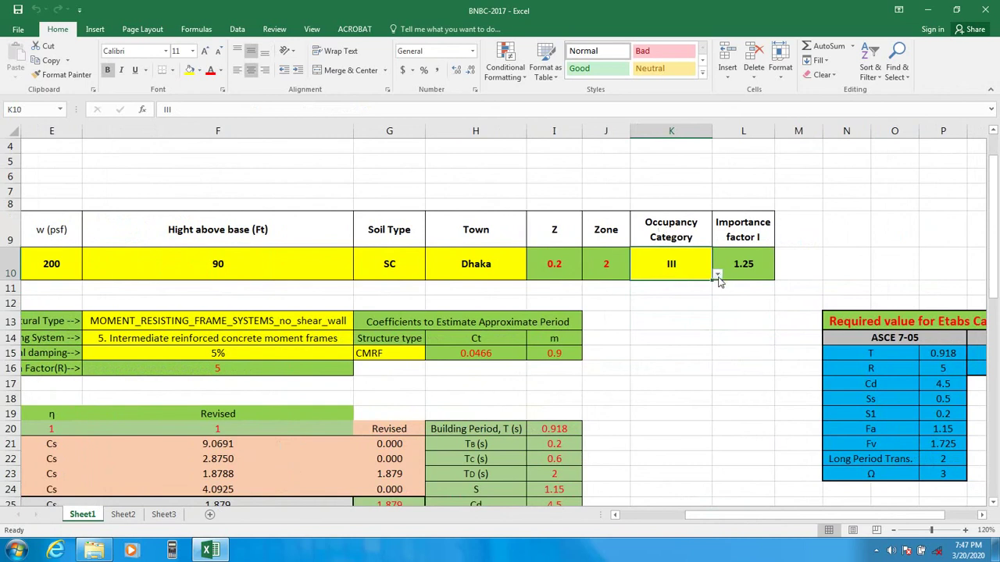
pyautogui.click(748, 255)
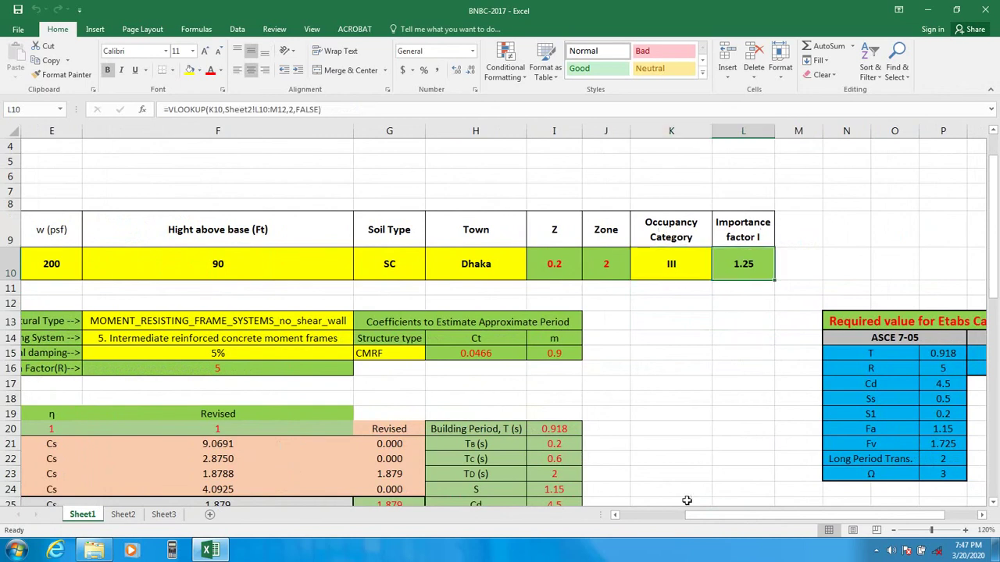
pyautogui.moveTo(734, 515); pyautogui.dragTo(606, 516)
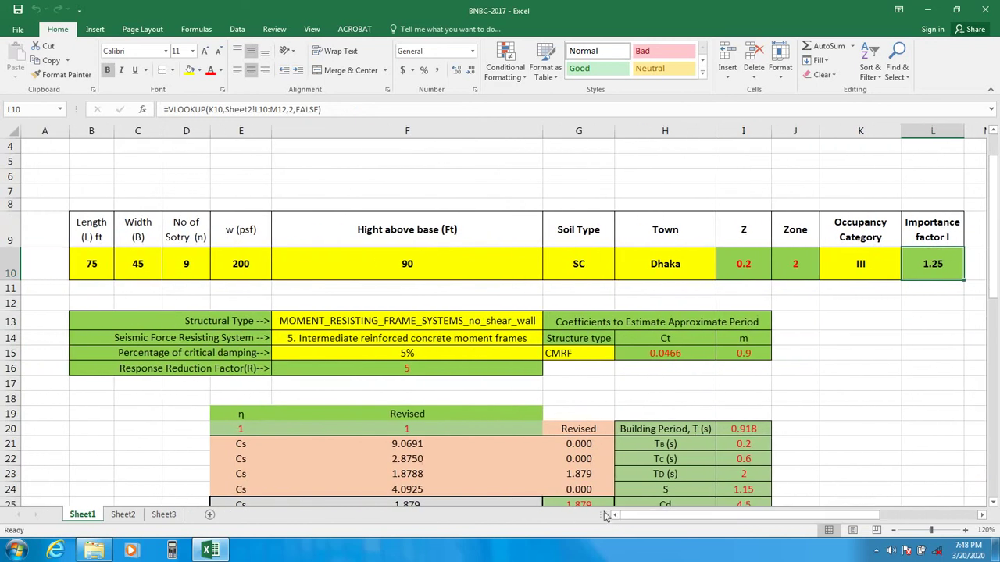
# - Inspect the structural type and seismic force resisting system inputs in cells F13 and F14
pyautogui.click(358, 323)
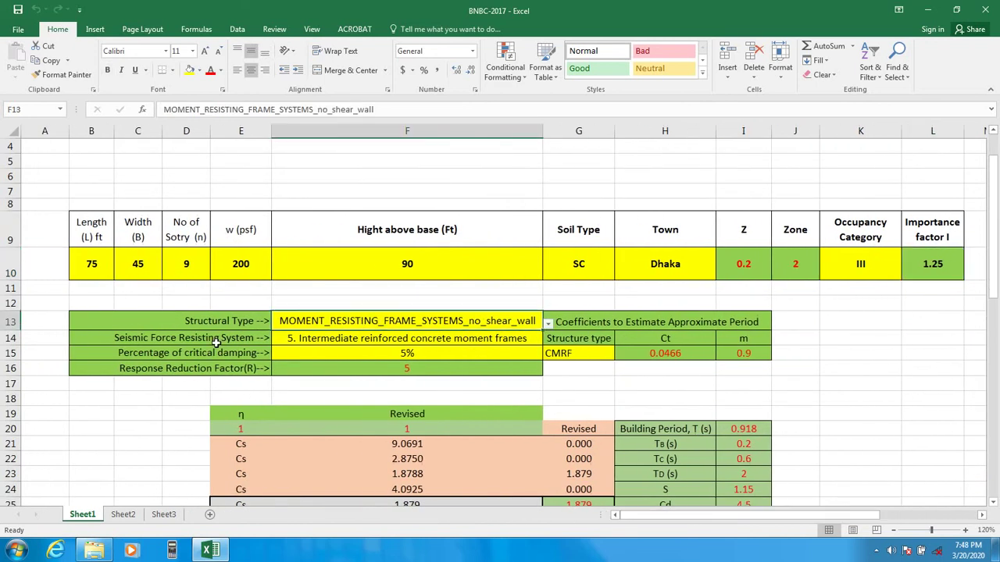
pyautogui.click(219, 342)
pyautogui.click(341, 344)
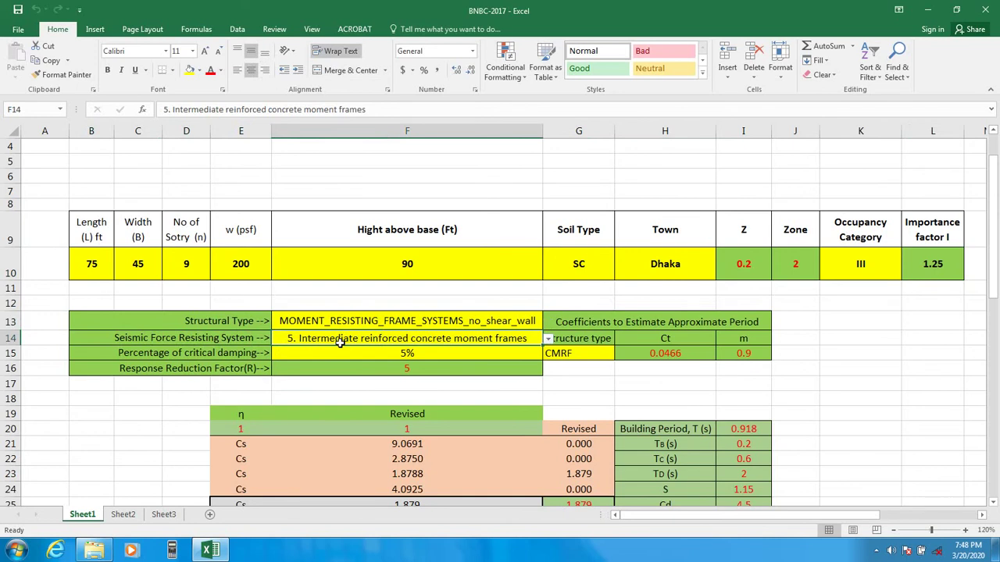
# - Inspect the percentage of critical damping input in cell F15
pyautogui.click(374, 354)
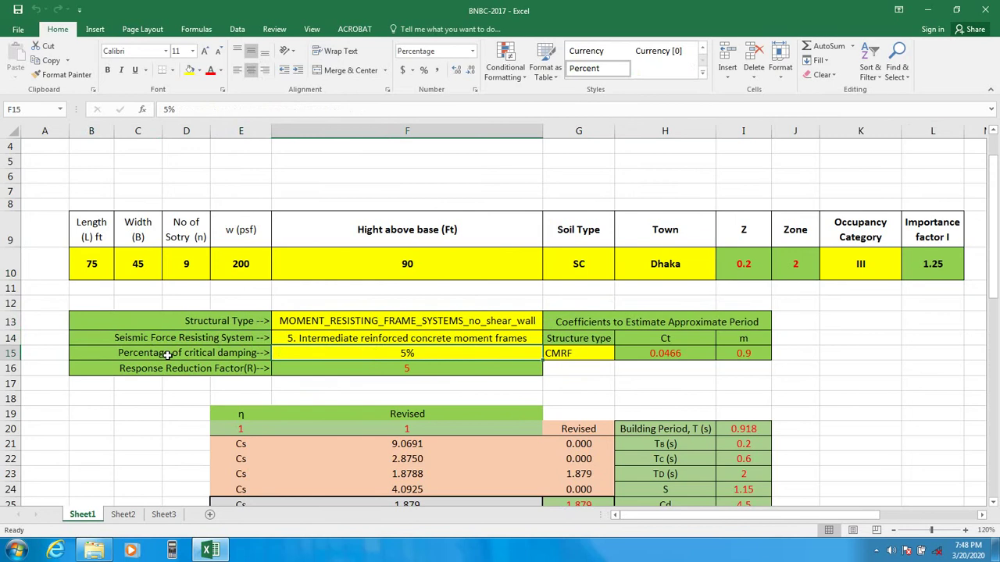
pyautogui.click(405, 384)
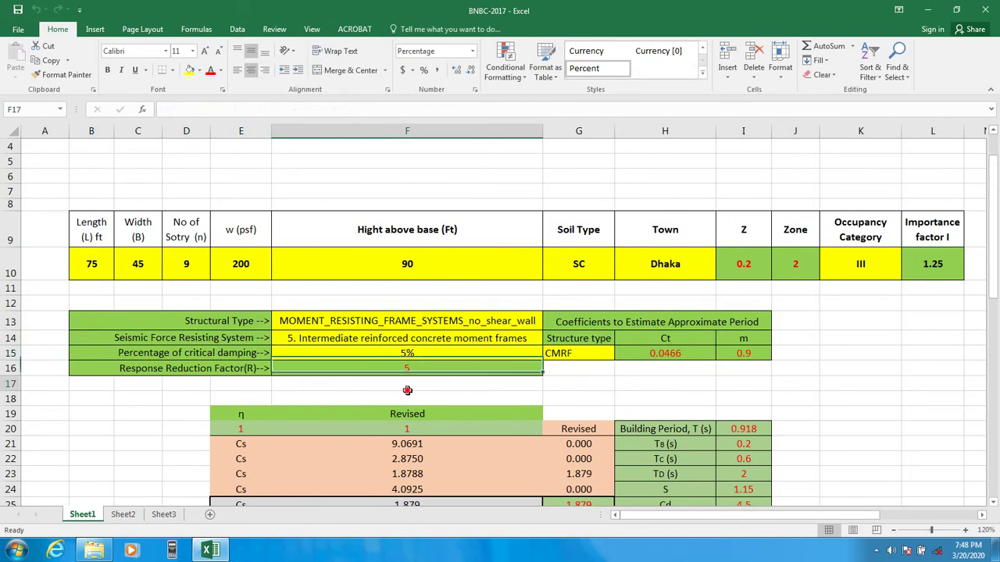
pyautogui.click(404, 354)
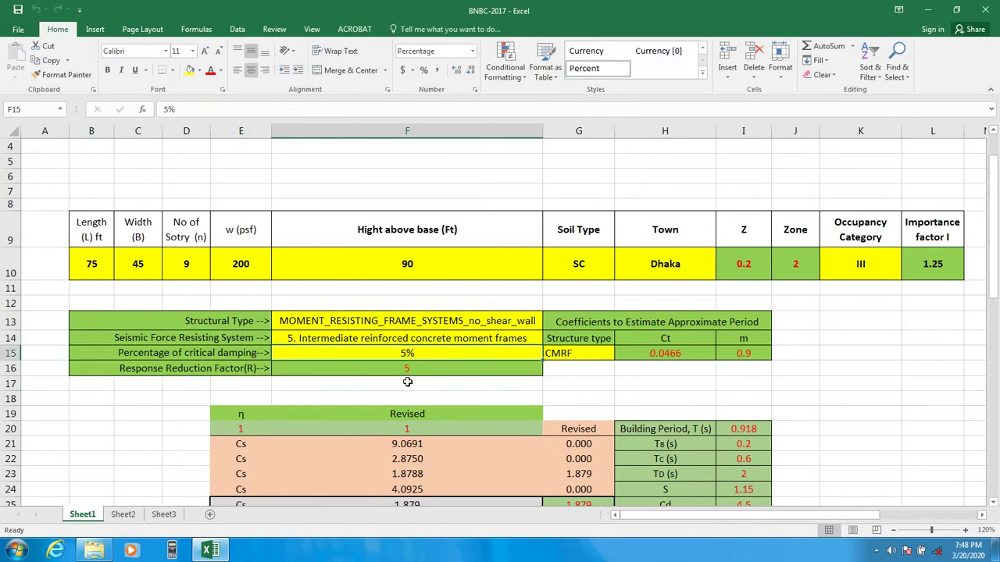
pyautogui.click(407, 384)
pyautogui.click(404, 352)
pyautogui.click(407, 396)
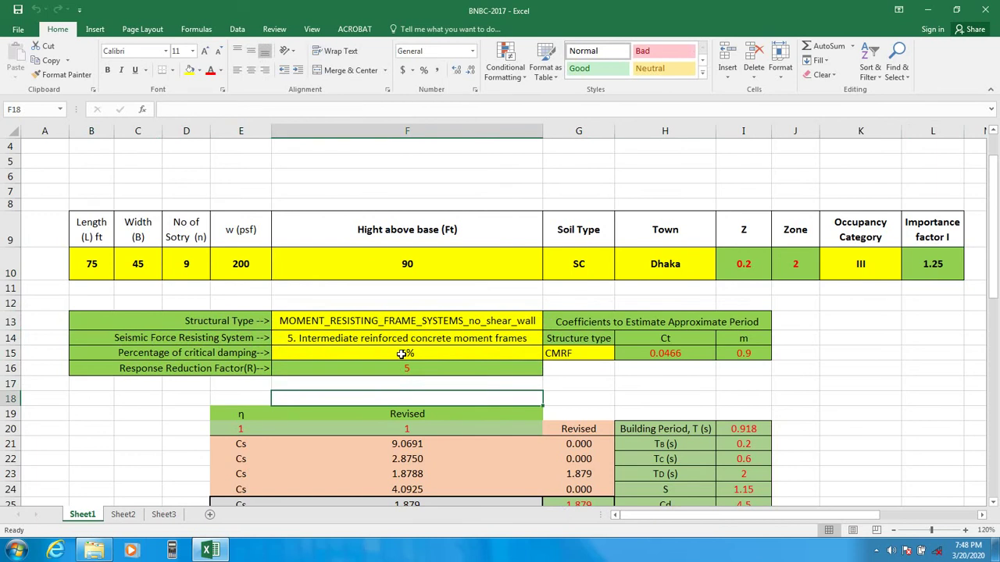
# - View the available structure type options in cell G15 and leave the selection as it is
pyautogui.click(582, 349)
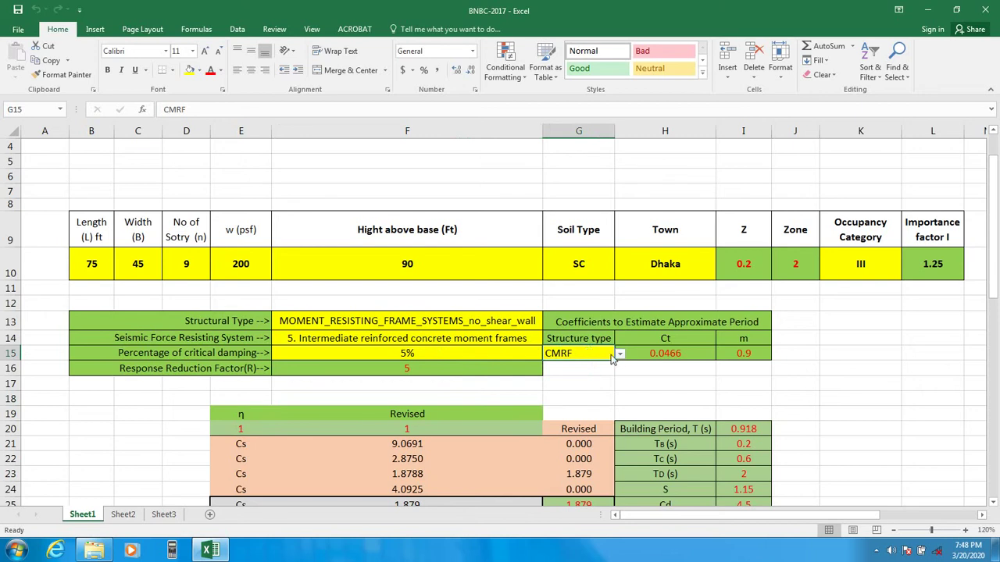
pyautogui.click(619, 354)
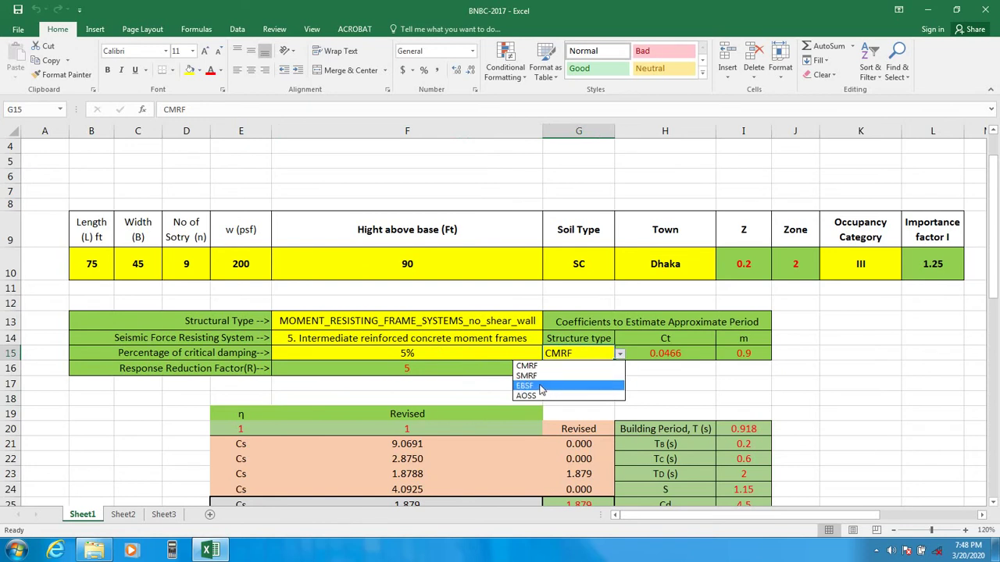
pyautogui.click(800, 394)
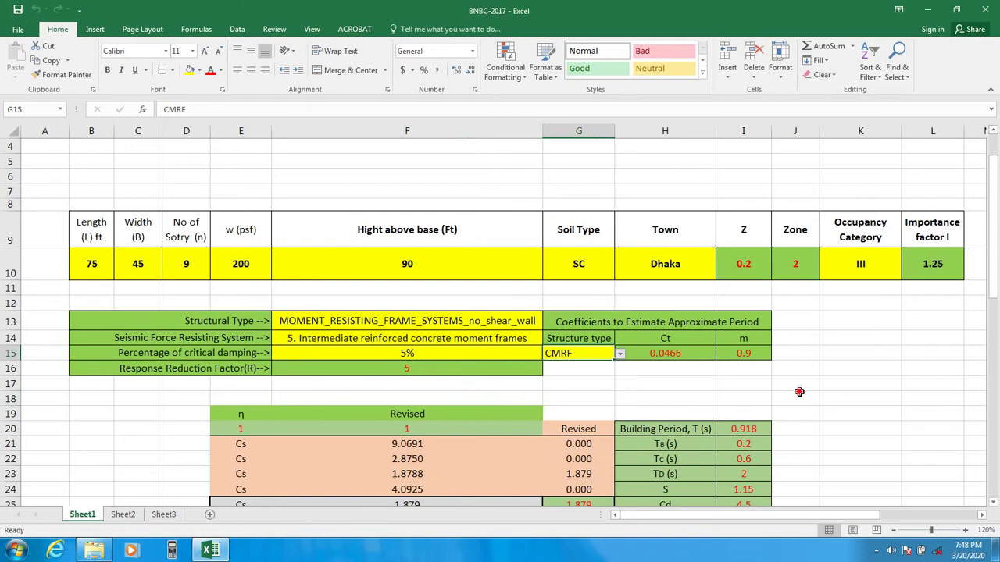
# - Review the base shear distribution table and return to the input rows of the sheet
pyautogui.scroll(-1, 516, 387)
pyautogui.scroll(-9, 516, 387)
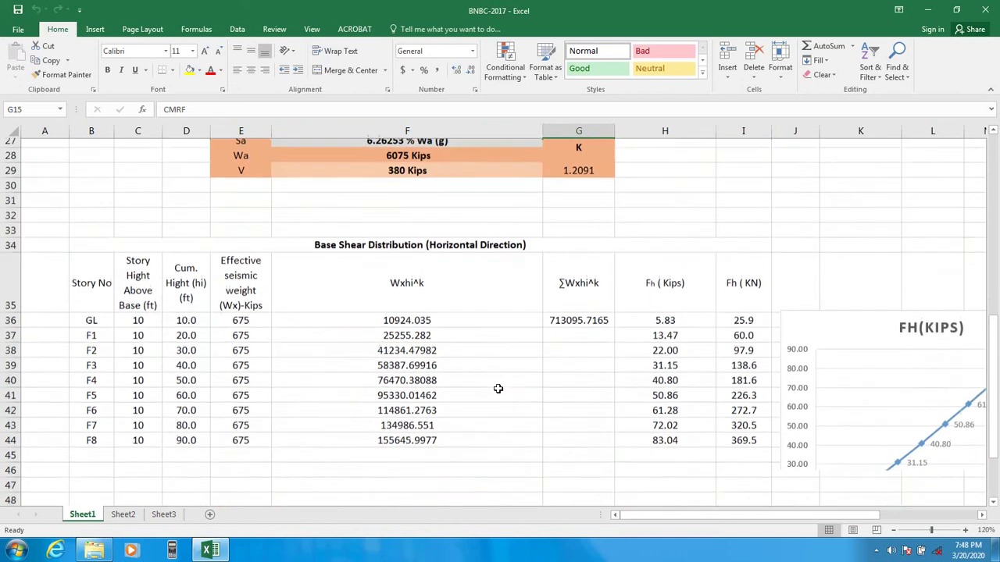
pyautogui.scroll(11, 414, 400)
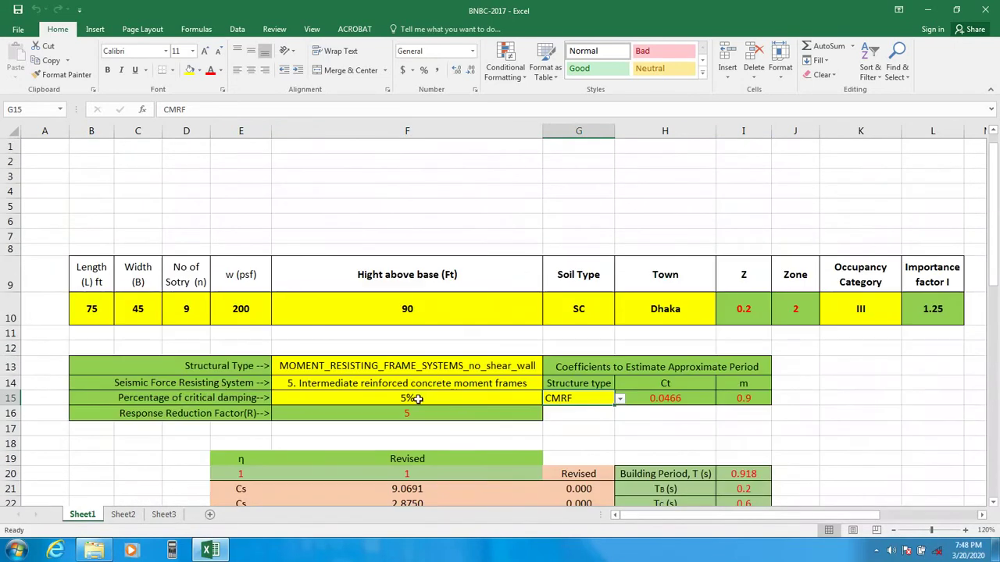
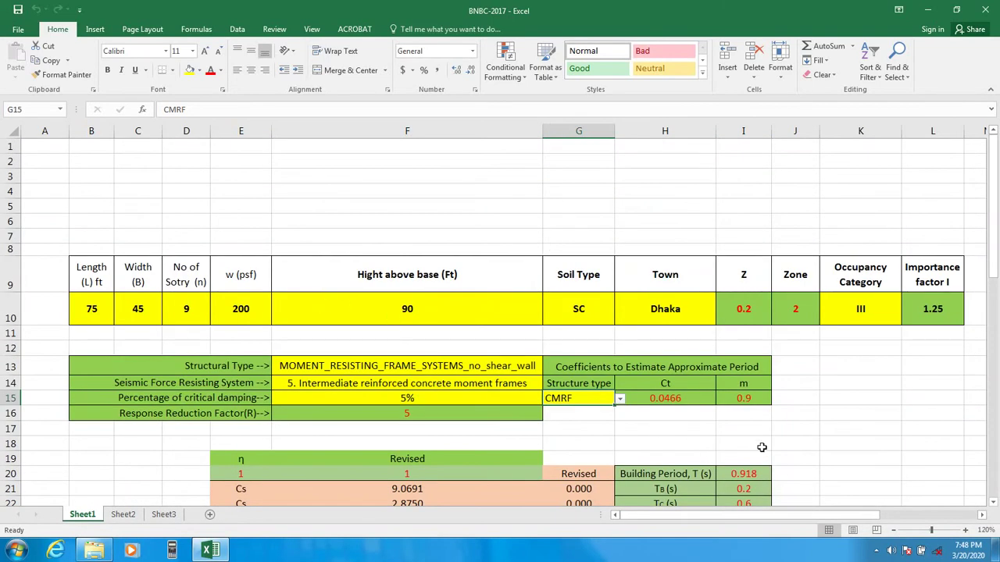
pyautogui.scroll(7, 272, 404)
# - Re-examine the number of stories, w (psf) load and height above base inputs in row 10
pyautogui.click(185, 312)
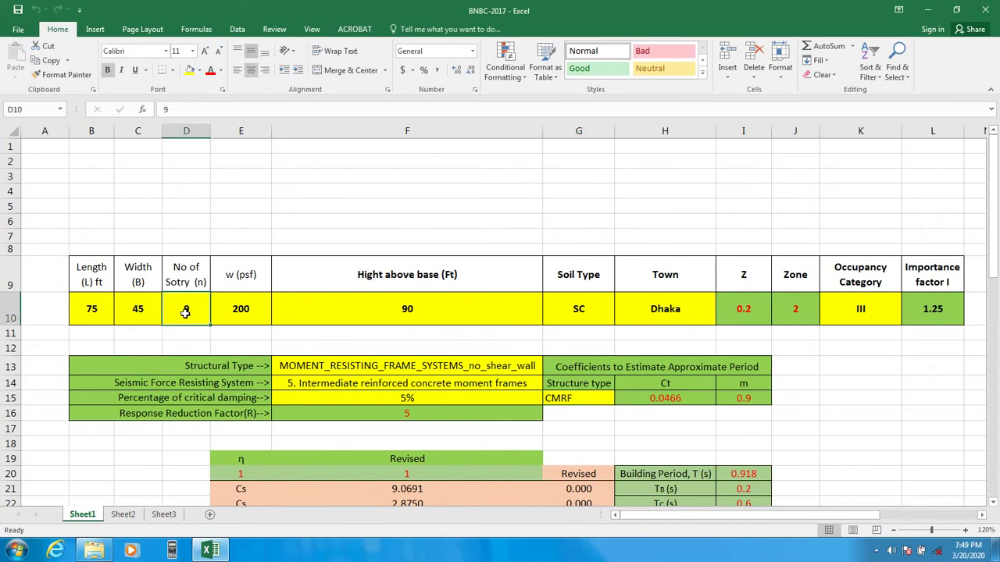
pyautogui.click(223, 308)
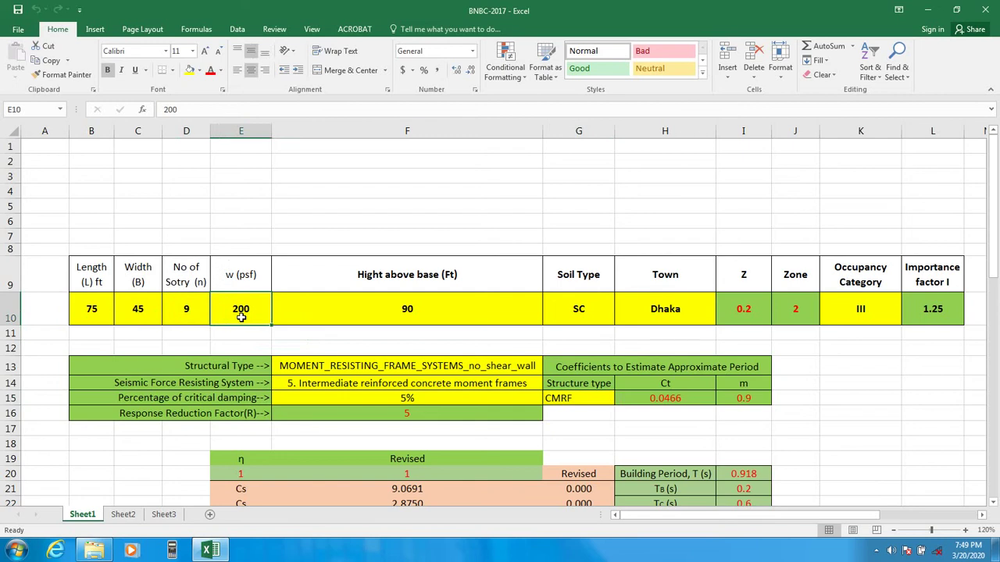
pyautogui.click(409, 316)
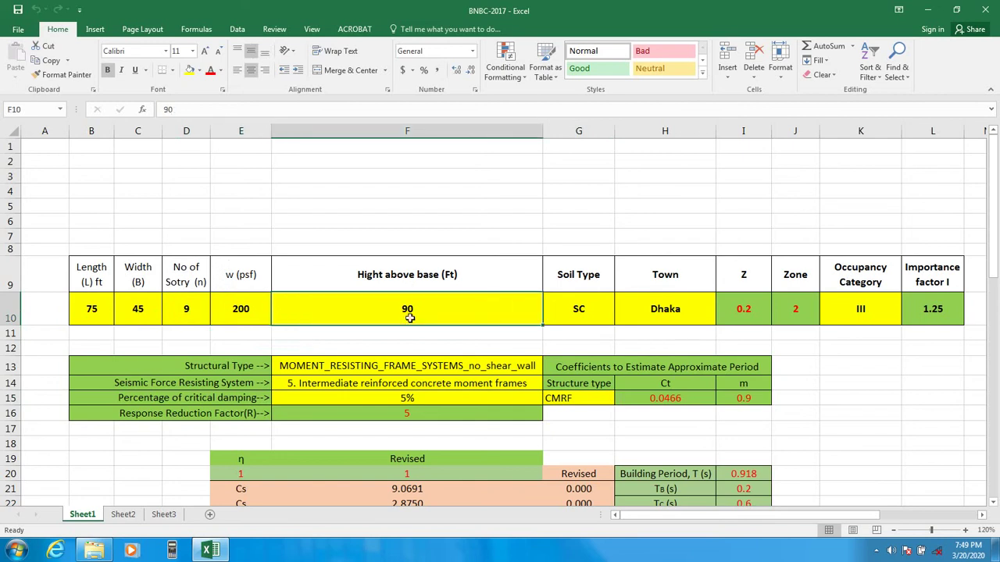
pyautogui.click(180, 308)
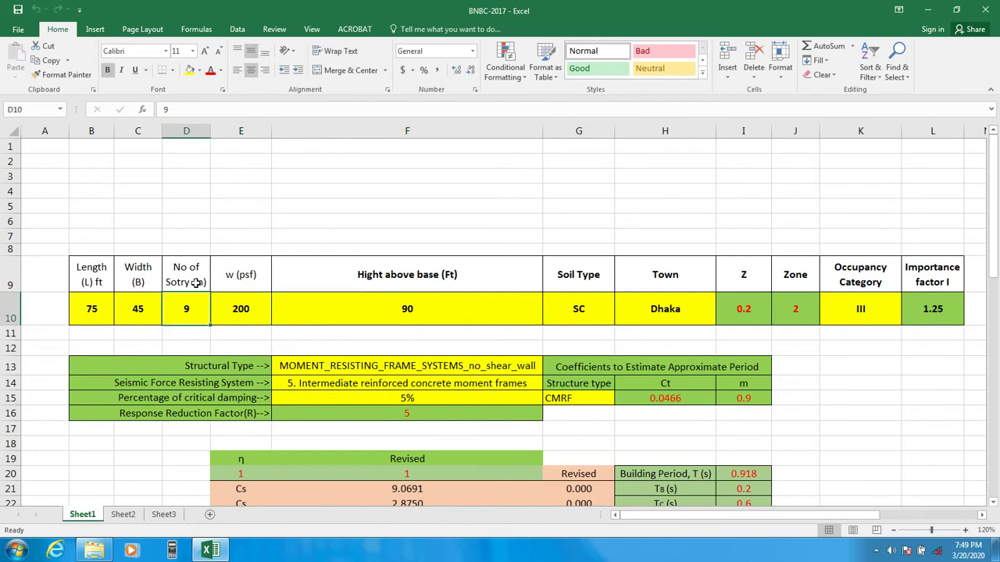
pyautogui.click(395, 311)
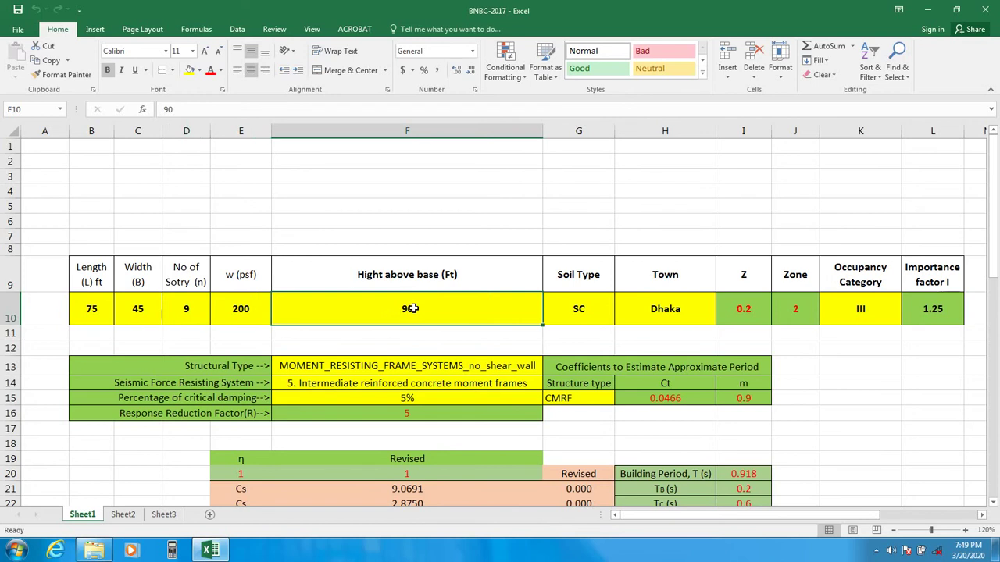
pyautogui.click(476, 233)
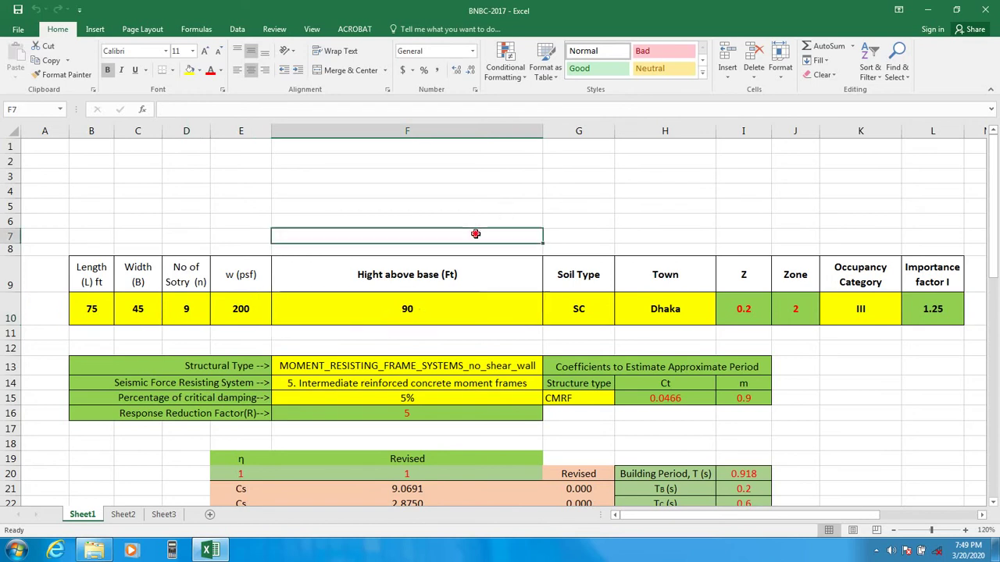
pyautogui.click(418, 312)
# - View the list of soil type options for cell G10
pyautogui.scroll(-1, 418, 312)
pyautogui.scroll(1, 469, 308)
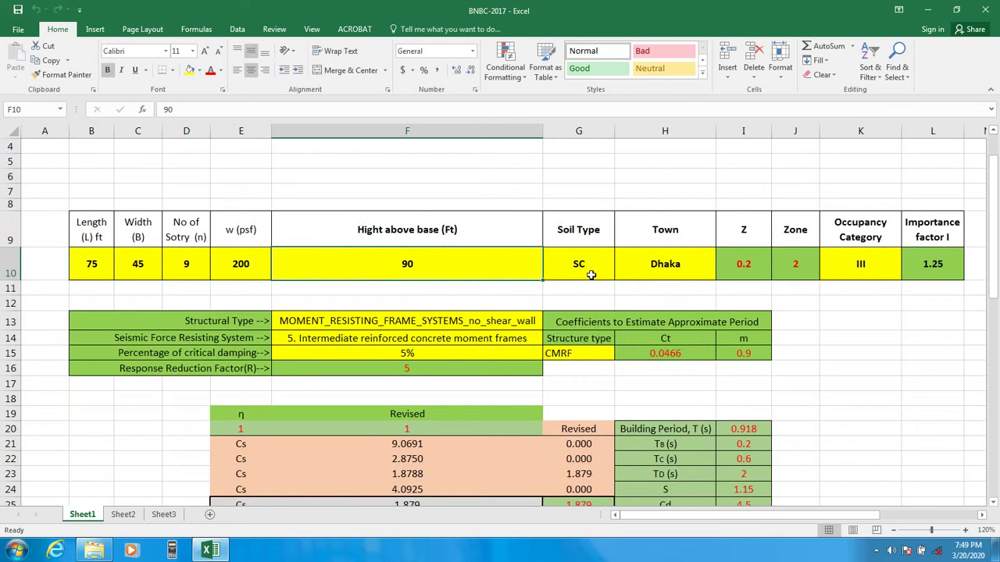
pyautogui.click(587, 306)
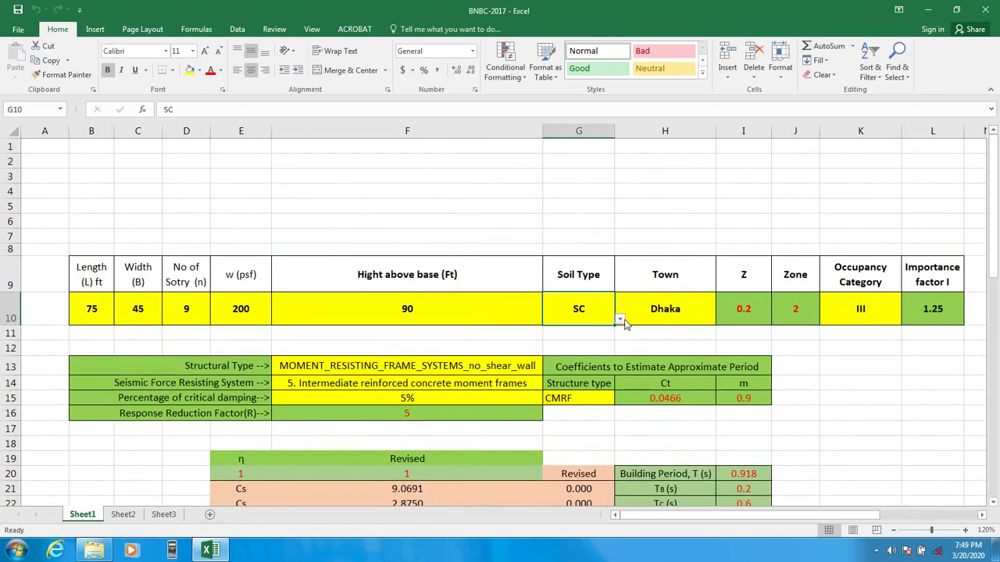
pyautogui.click(620, 319)
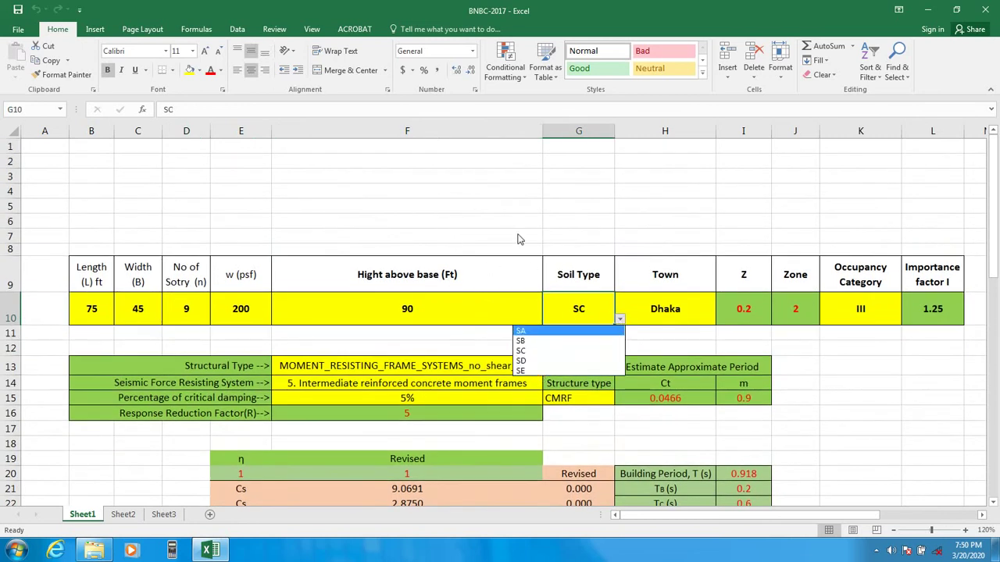
# - Switch to Sheet2 and review the soil factor, spectral response and site coefficient tables by soil type
pyautogui.click(119, 518)
pyautogui.click(123, 515)
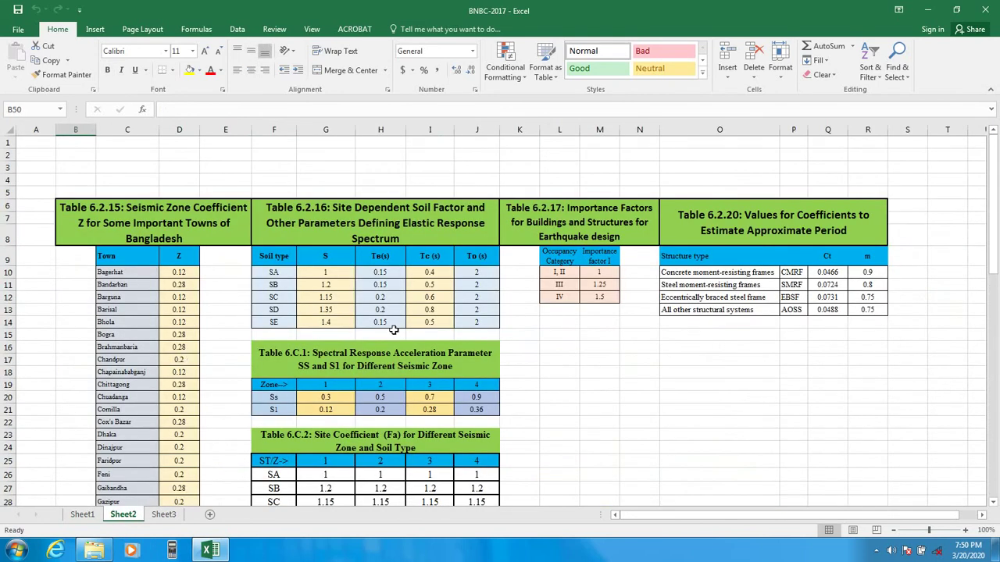
pyautogui.scroll(-2, 726, 345)
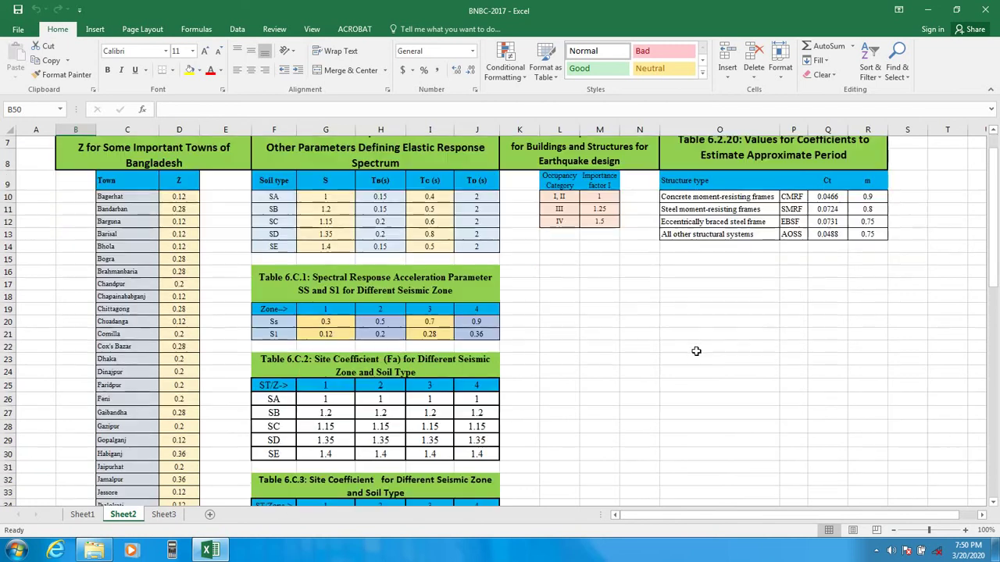
pyautogui.scroll(-2, 695, 352)
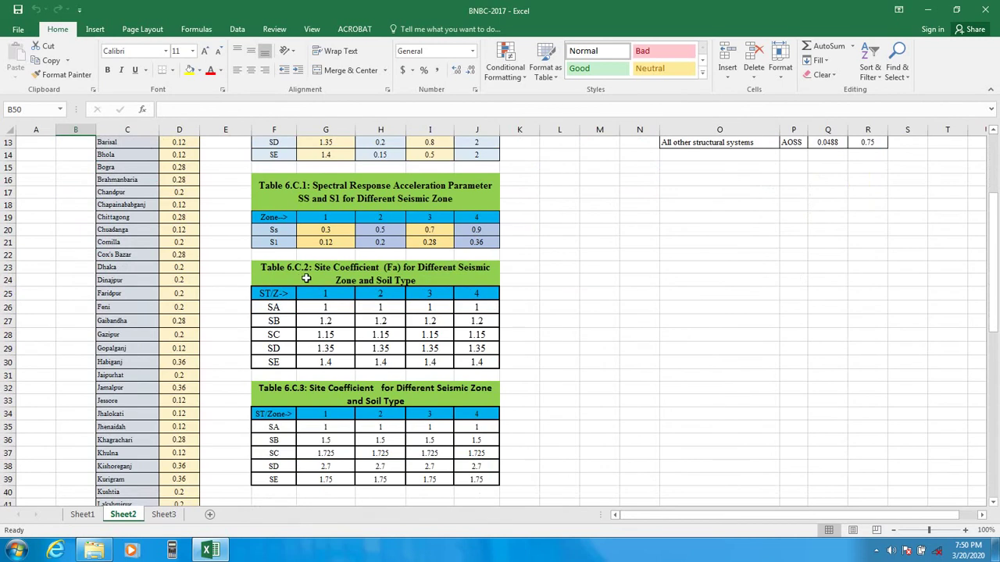
pyautogui.scroll(4, 306, 278)
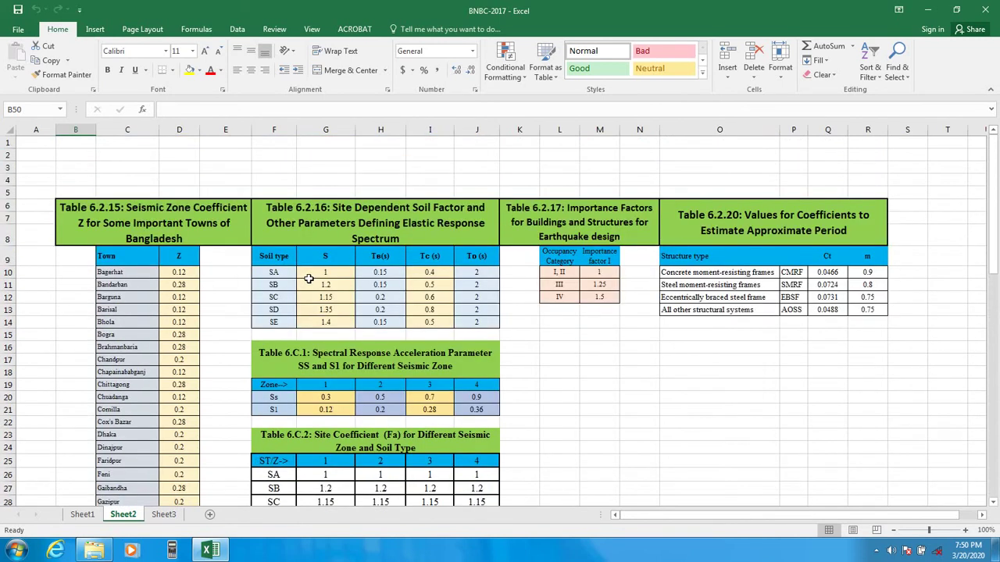
# - Review the spectral response table 6.C.1 and the site coefficient tables 6.C.2 and 6.C.3 on Sheet2
pyautogui.scroll(-3, 308, 278)
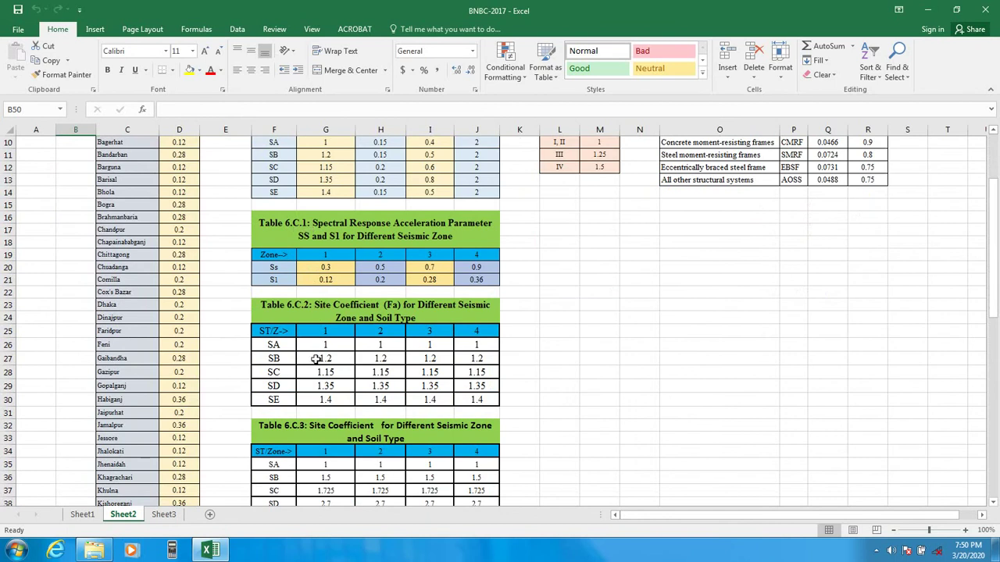
pyautogui.scroll(-2, 315, 359)
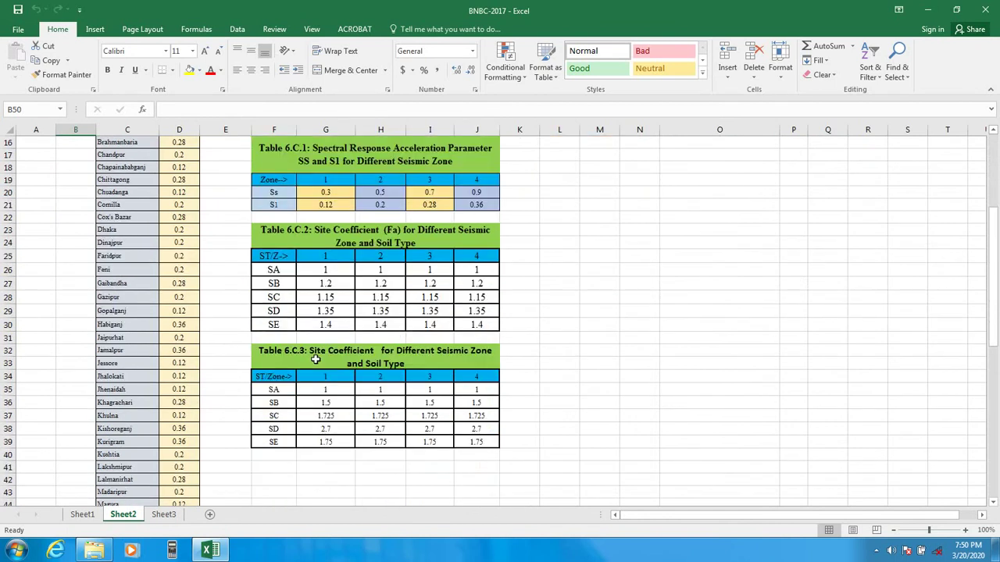
pyautogui.scroll(-1, 316, 359)
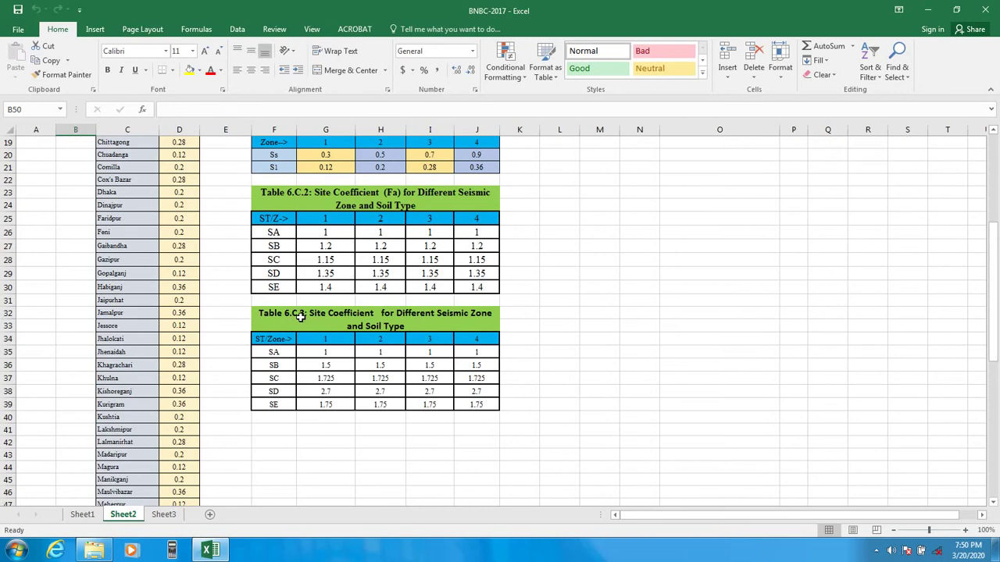
pyautogui.scroll(5, 296, 323)
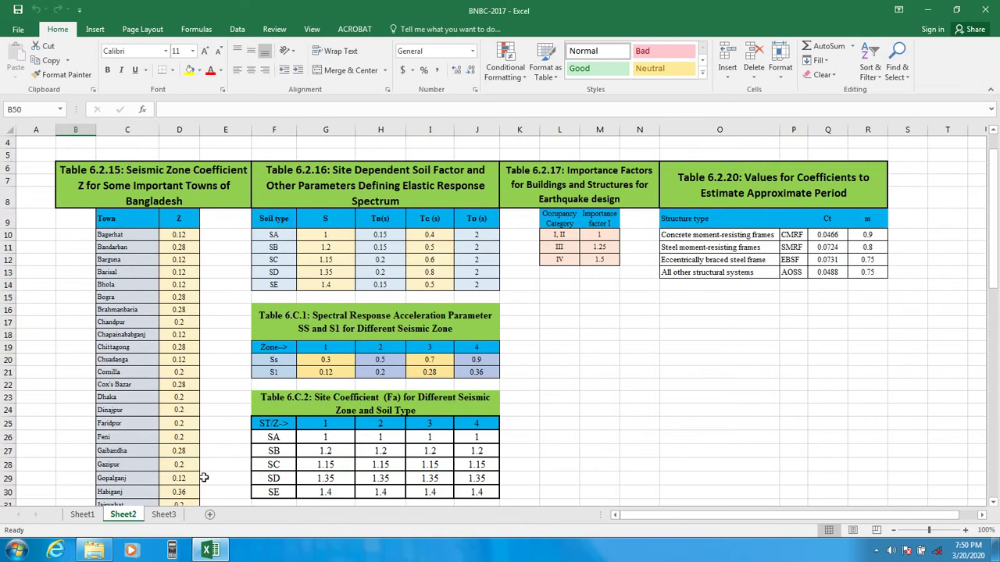
pyautogui.moveTo(94, 551)
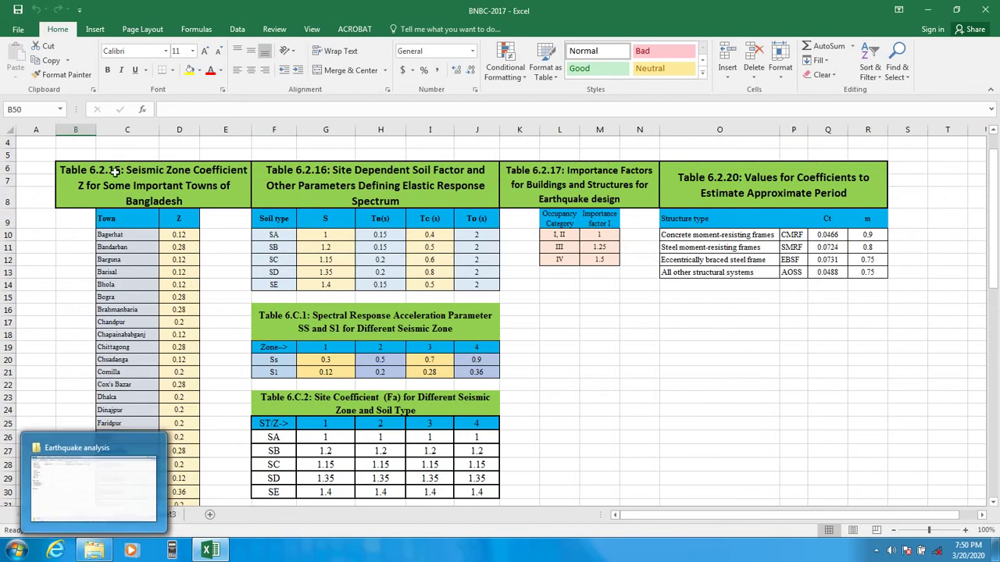
pyautogui.click(94, 549)
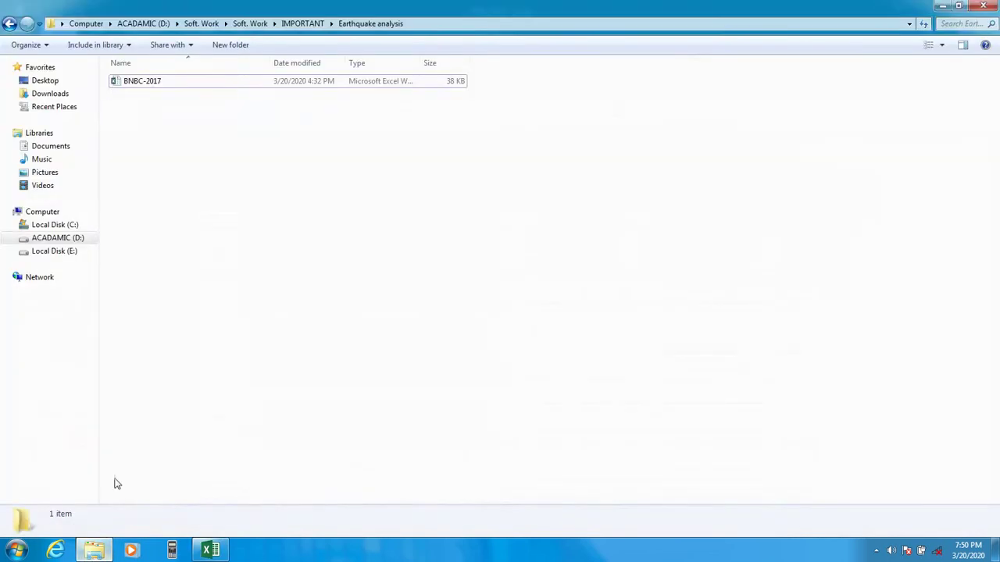
pyautogui.click(94, 551)
# - Return to Sheet1 and set the soil type in cell G10 to SC
pyautogui.click(81, 516)
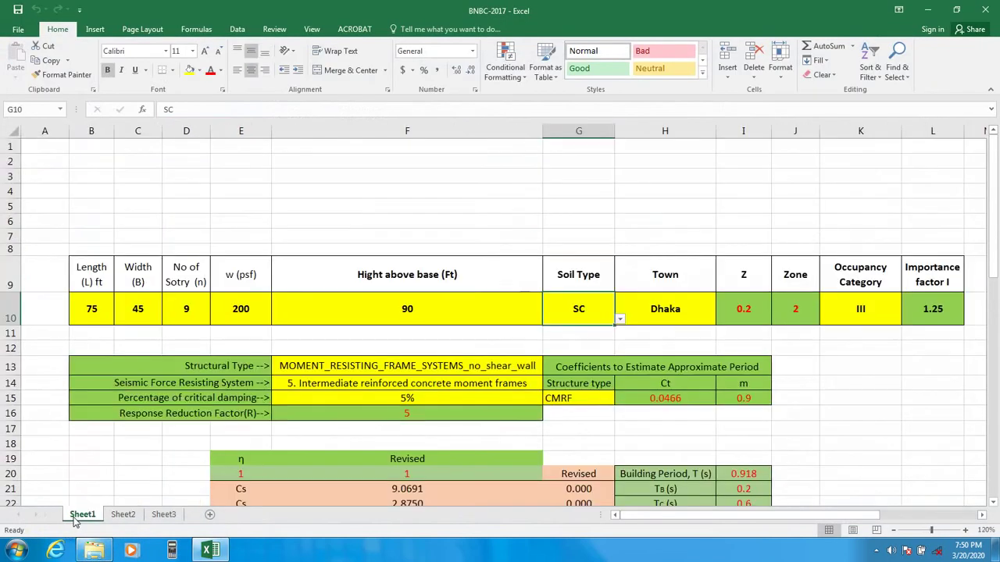
pyautogui.scroll(-1, 348, 431)
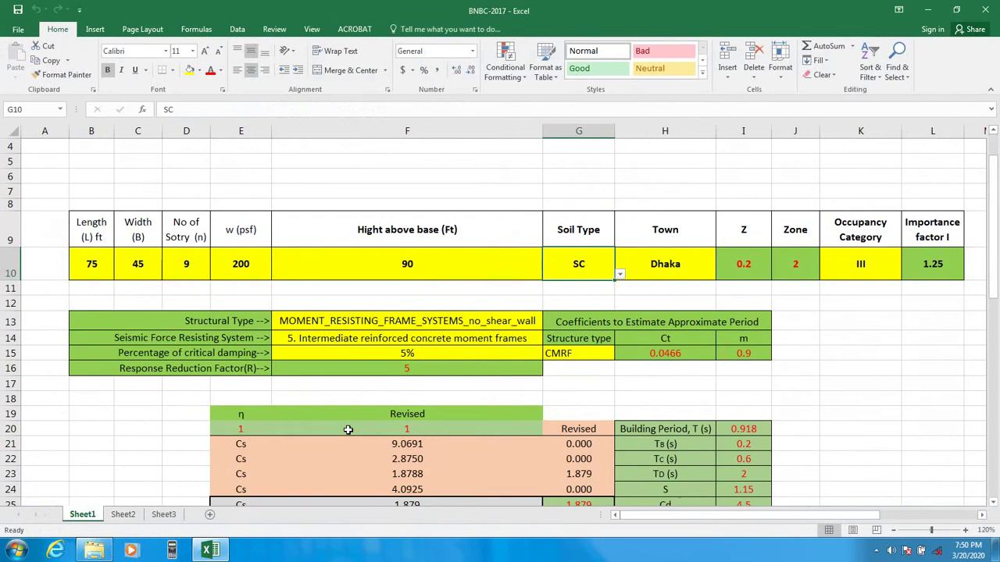
pyautogui.click(619, 276)
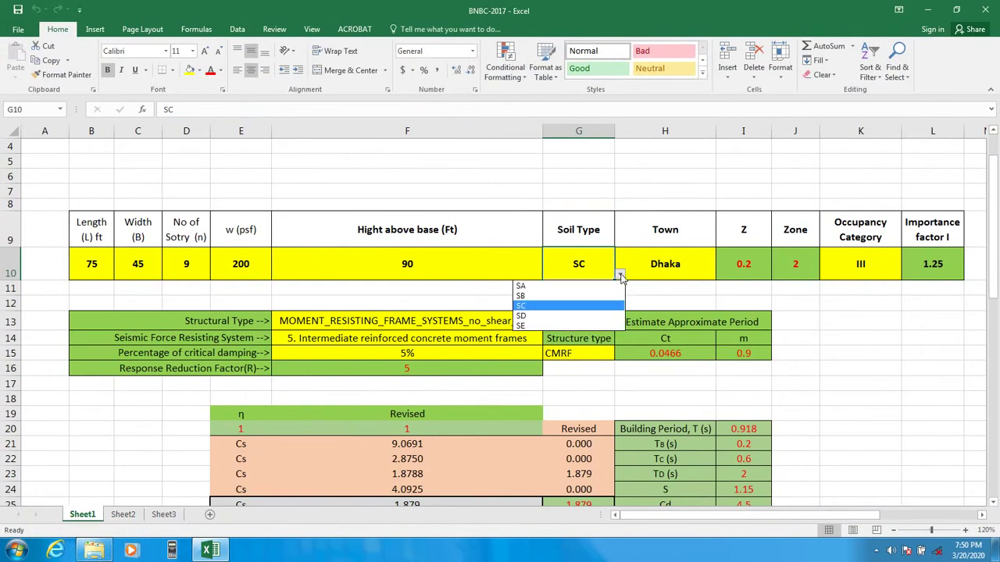
pyautogui.click(529, 310)
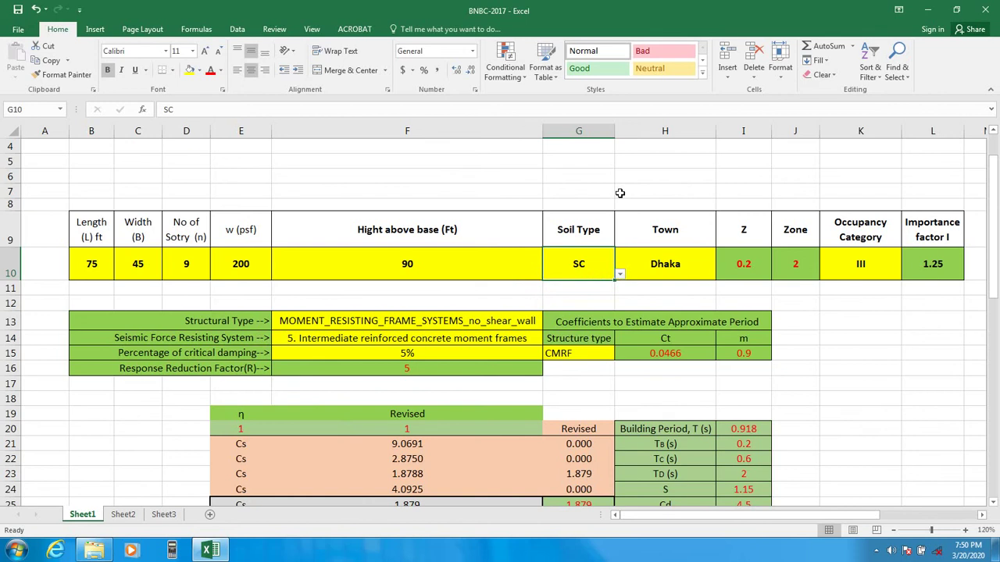
pyautogui.click(620, 274)
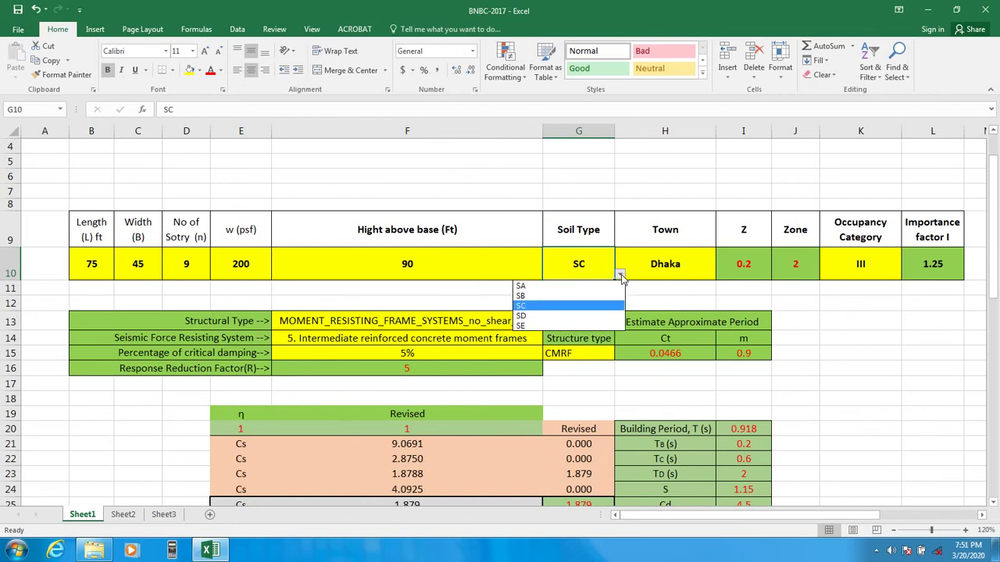
pyautogui.click(534, 310)
# - Look through the available soil type options for cell G10 without choosing another one
pyautogui.click(619, 274)
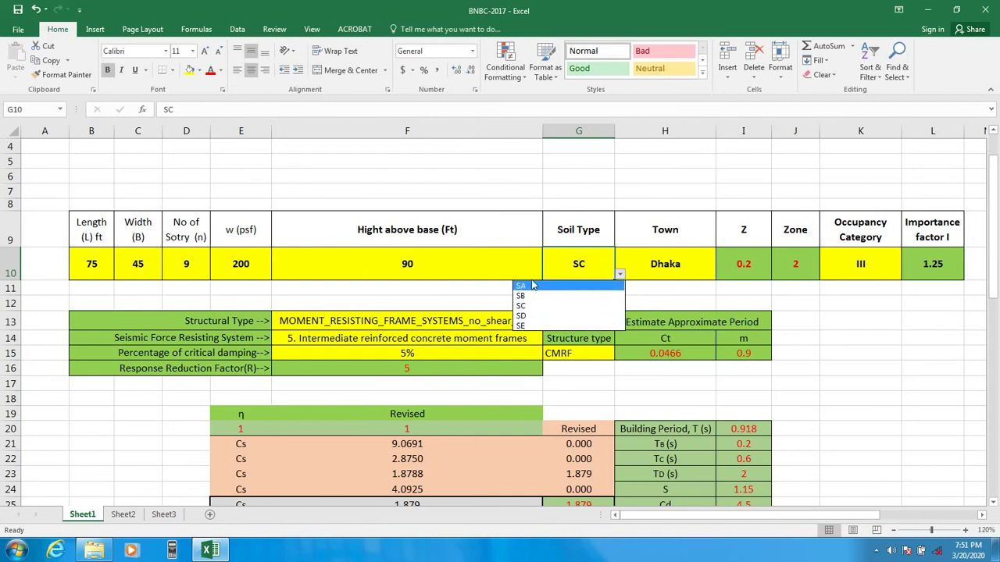
pyautogui.click(526, 184)
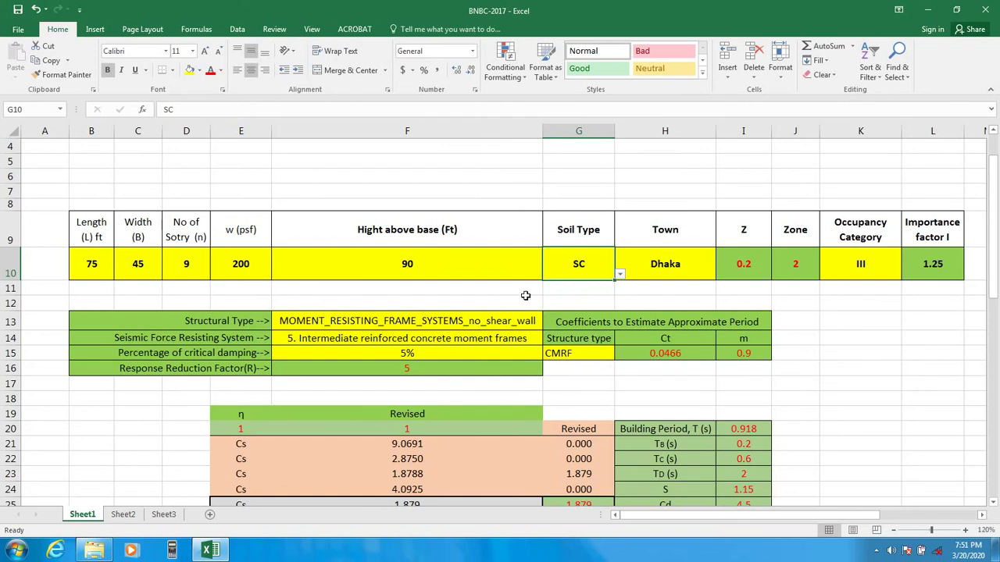
pyautogui.click(620, 274)
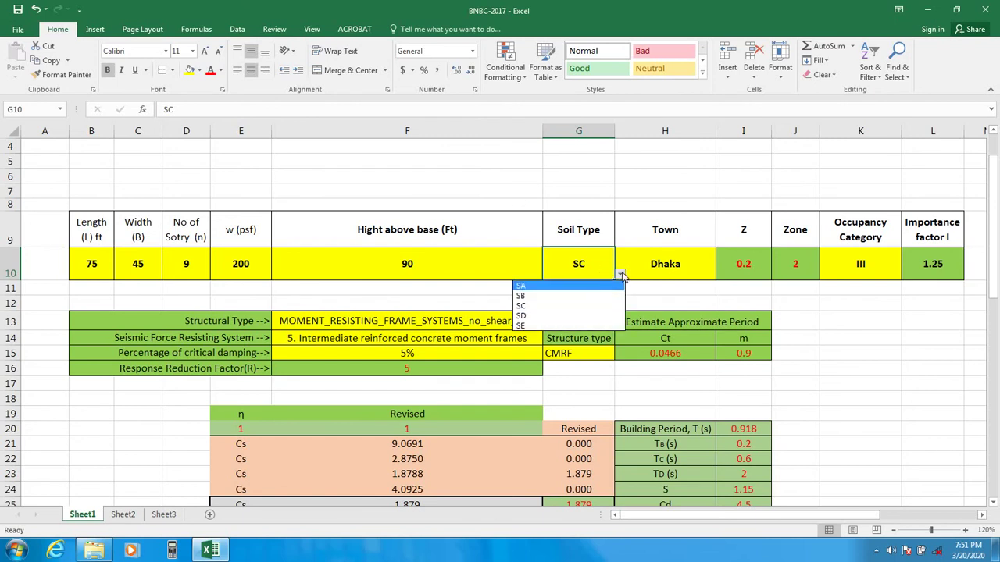
pyautogui.click(651, 185)
# - Set the town in cell H10 to Bogra and compare its Z value and zone
pyautogui.click(664, 262)
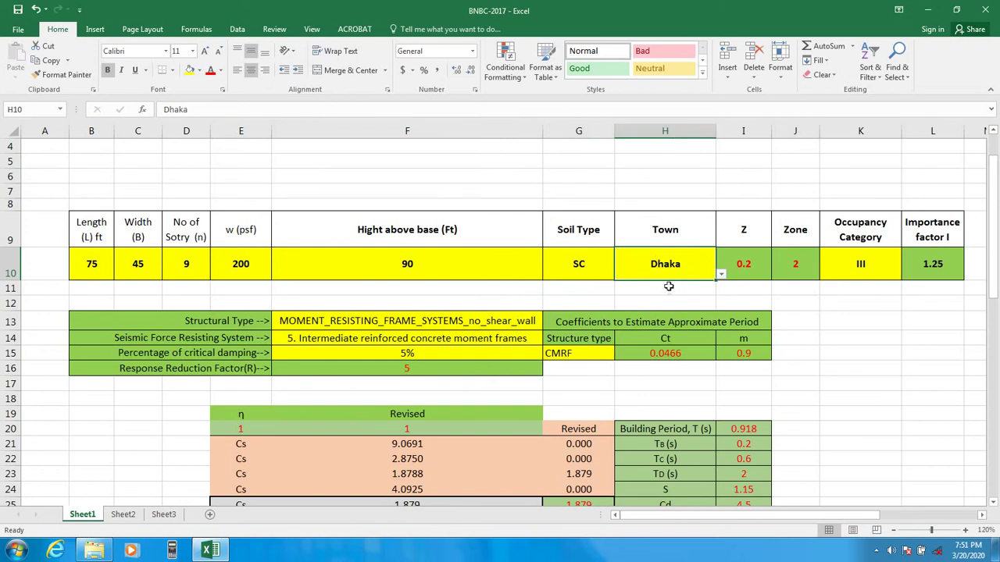
pyautogui.click(721, 275)
pyautogui.moveTo(721, 311)
pyautogui.mouseDown()
pyautogui.moveTo(719, 287)
pyautogui.moveTo(717, 356)
pyautogui.moveTo(723, 302)
pyautogui.mouseUp()
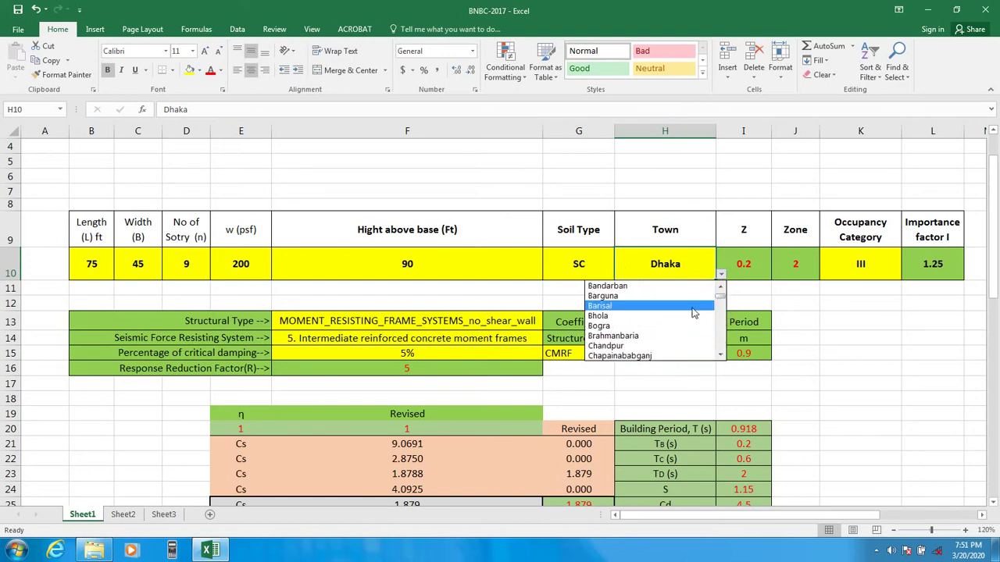
pyautogui.click(614, 327)
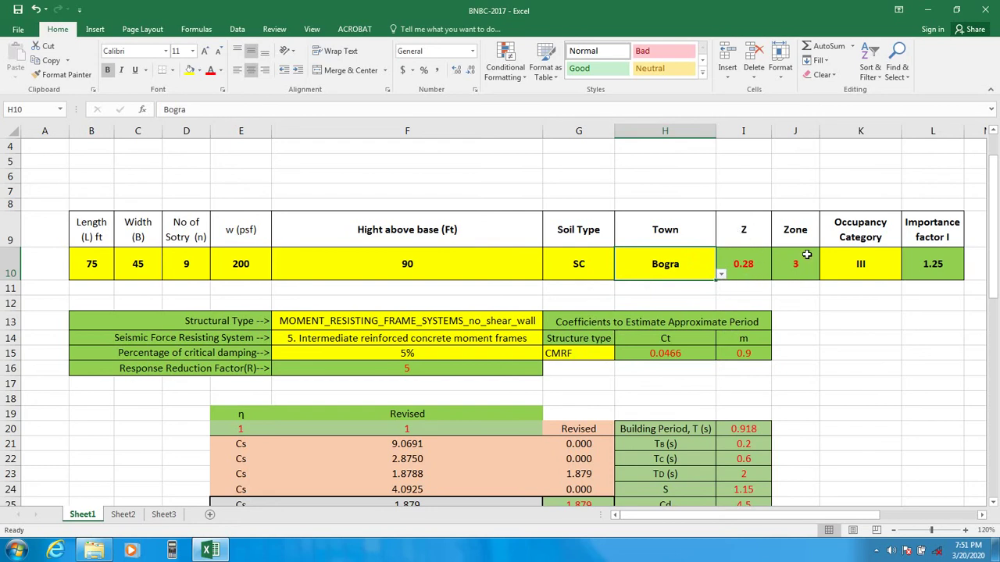
# - Set the town in cell H10 back to Dhaka
pyautogui.click(721, 277)
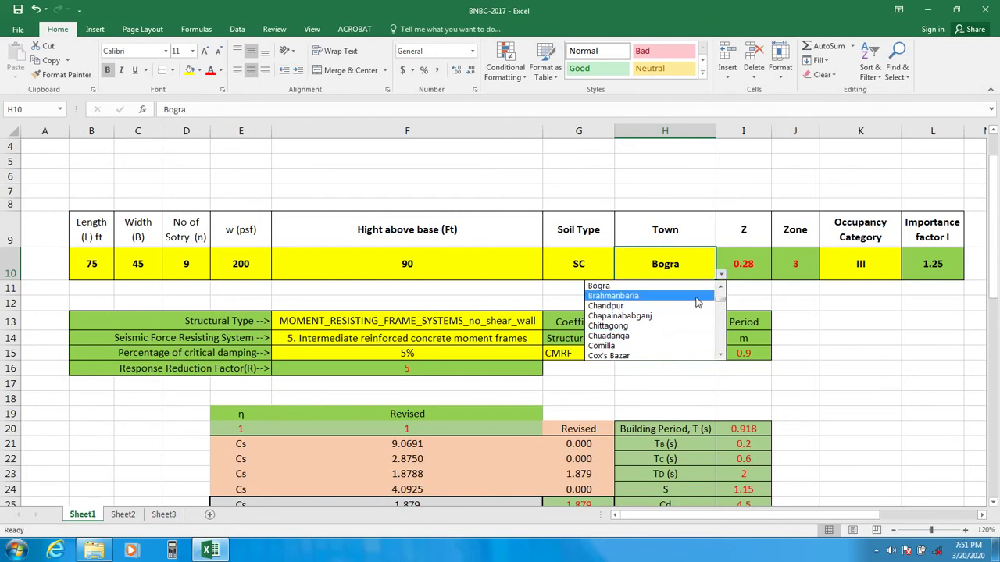
pyautogui.moveTo(721, 303); pyautogui.dragTo(721, 309)
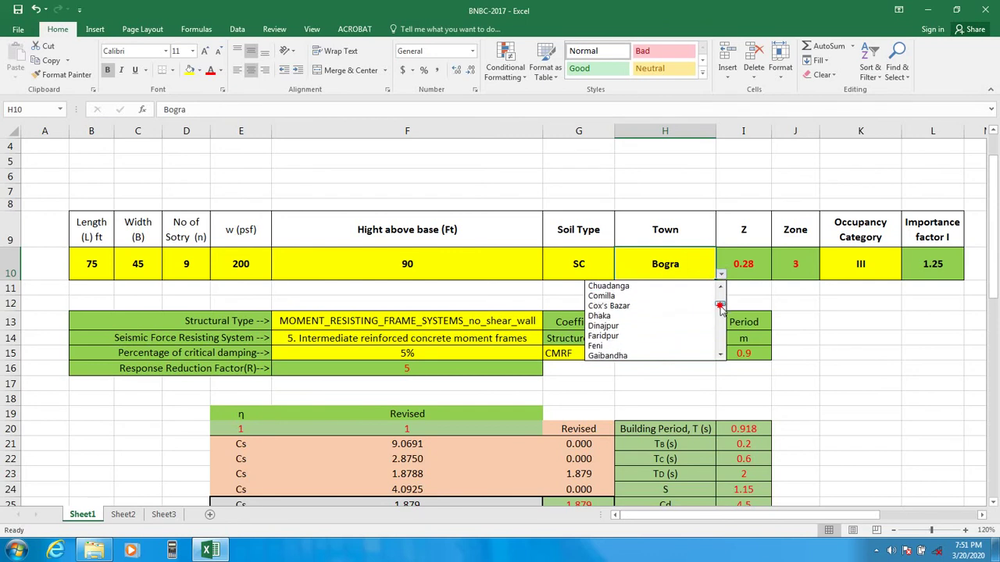
pyautogui.click(649, 319)
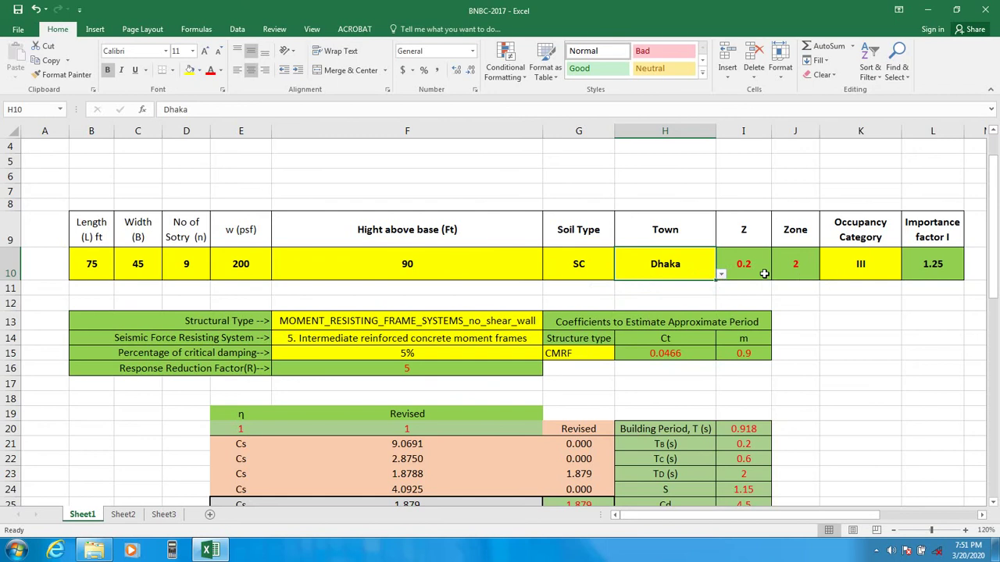
# - Try occupancy categories "I, II" and IV in cell K10, and set the category back to III
pyautogui.click(867, 268)
pyautogui.click(906, 274)
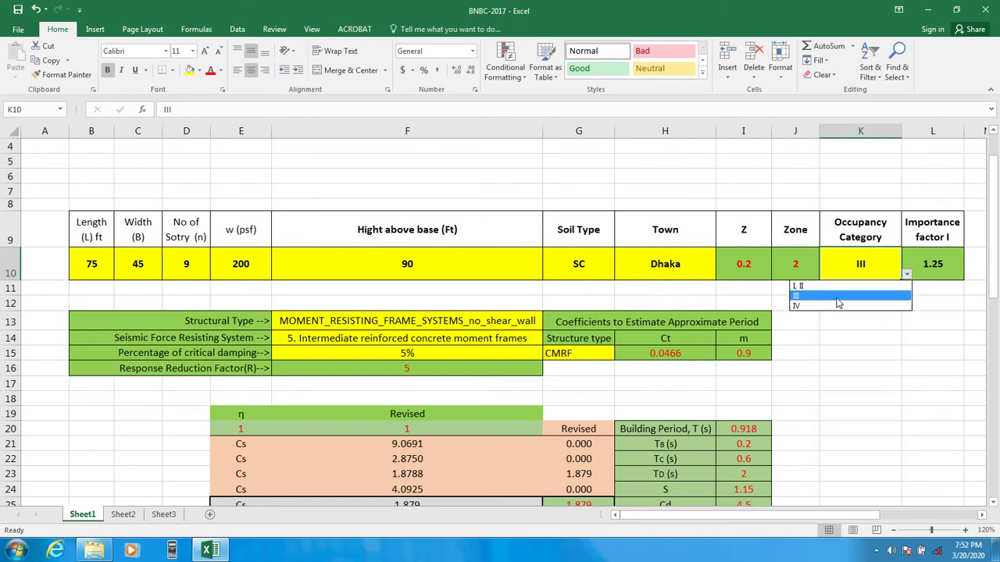
pyautogui.click(808, 296)
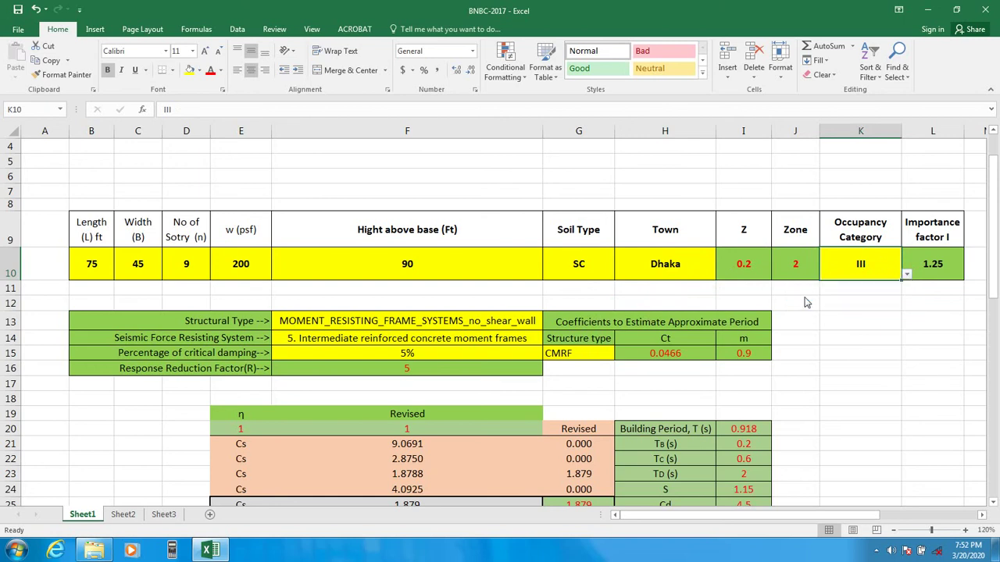
pyautogui.click(909, 277)
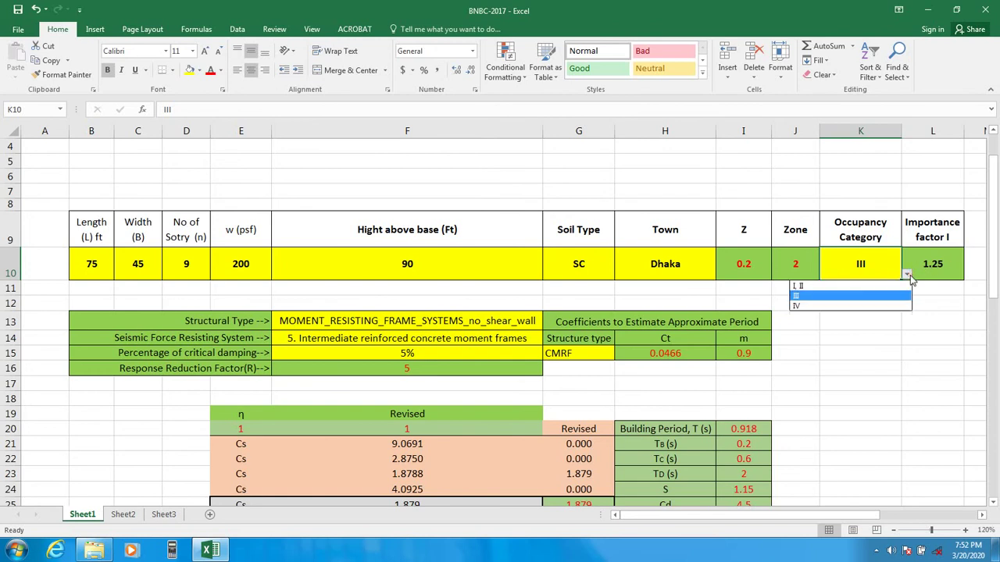
pyautogui.click(810, 287)
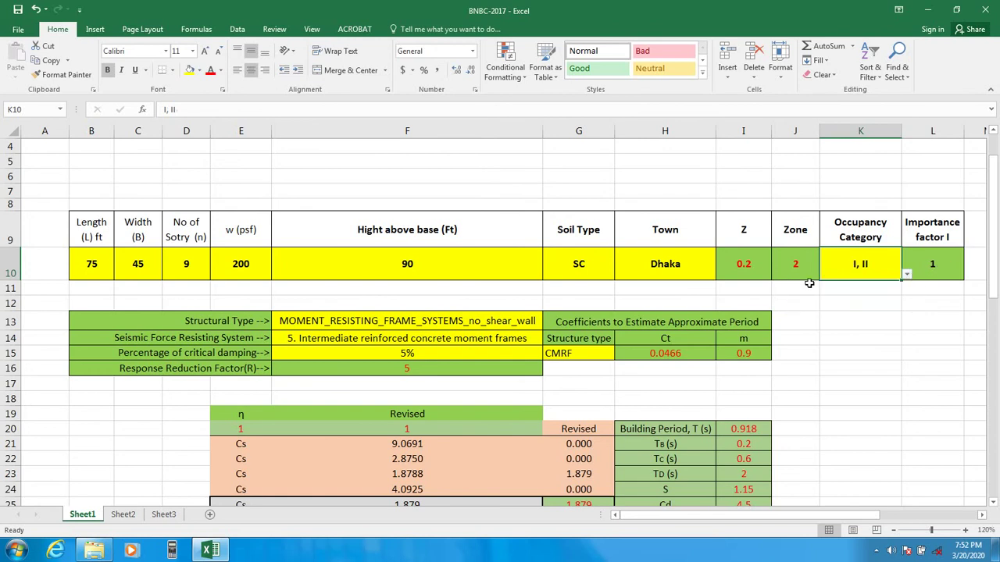
pyautogui.click(908, 277)
pyautogui.click(804, 305)
pyautogui.click(906, 275)
pyautogui.click(837, 297)
# - Set the structural type in cell F13 to MOMENT_RESISTING_FRAME_SYSTEMS_no_shear_wall
pyautogui.scroll(-1, 716, 330)
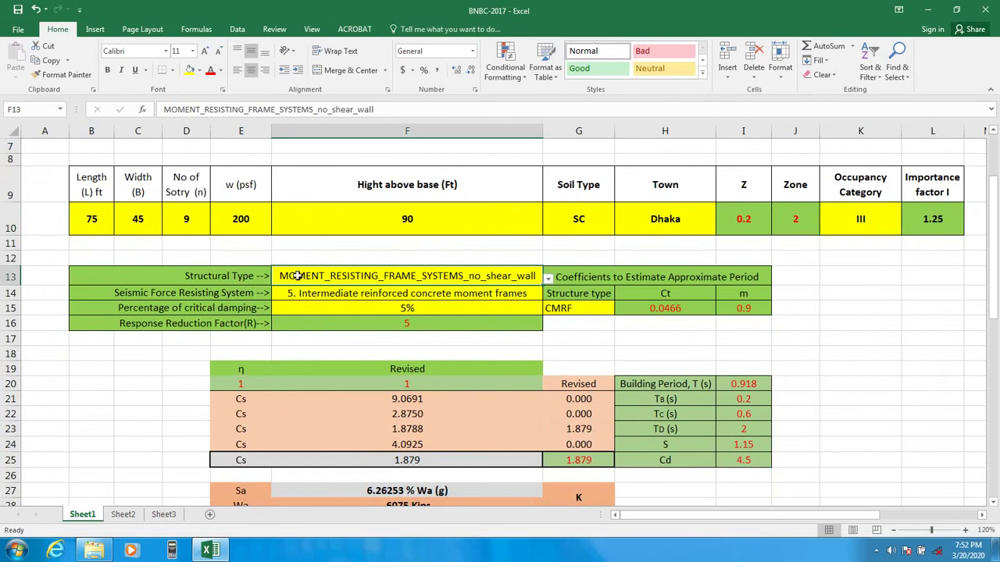
pyautogui.click(549, 280)
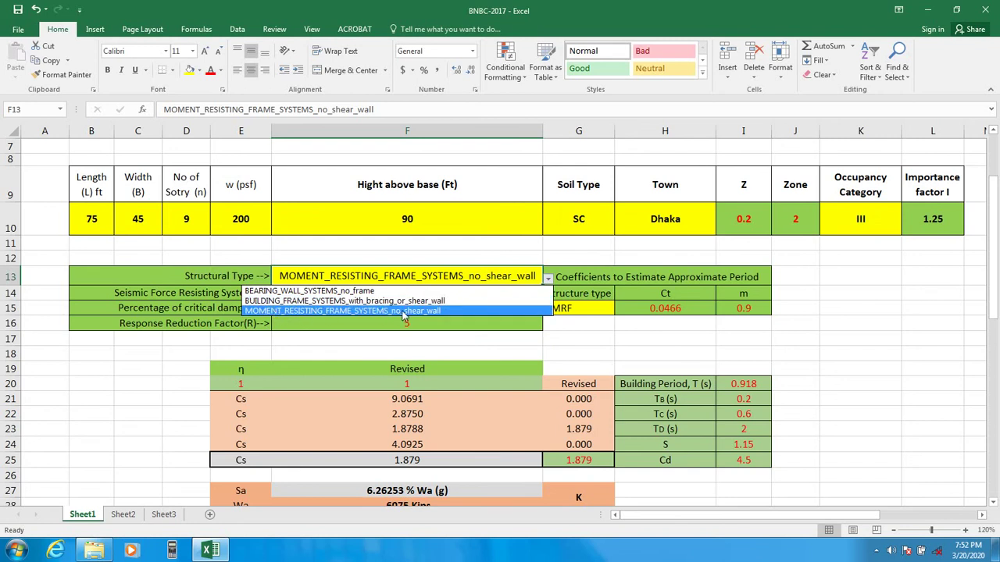
pyautogui.click(326, 312)
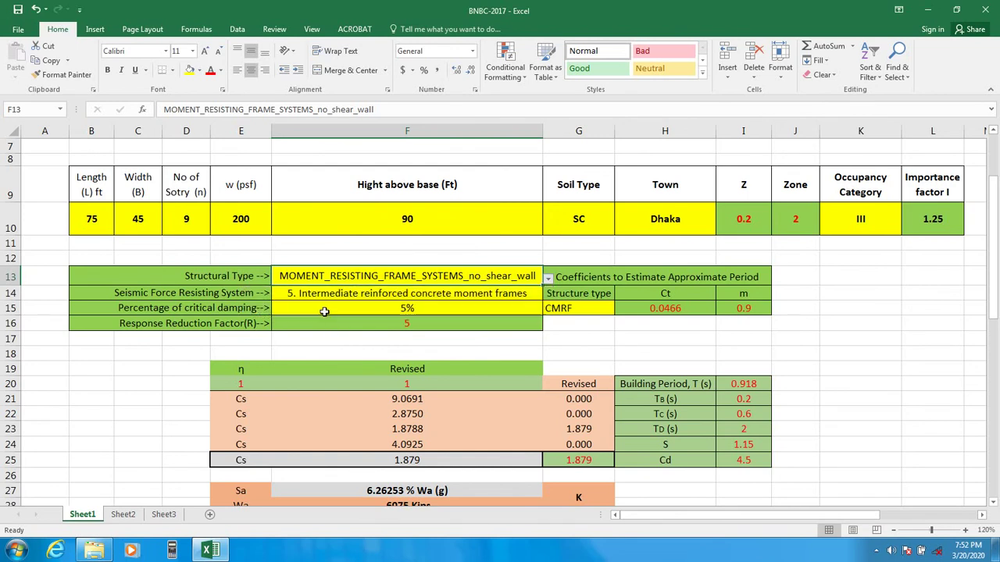
# - Set the seismic force resisting system in cell F14 to "5. Intermediate reinforced concrete moment frames"
pyautogui.click(484, 293)
pyautogui.click(548, 294)
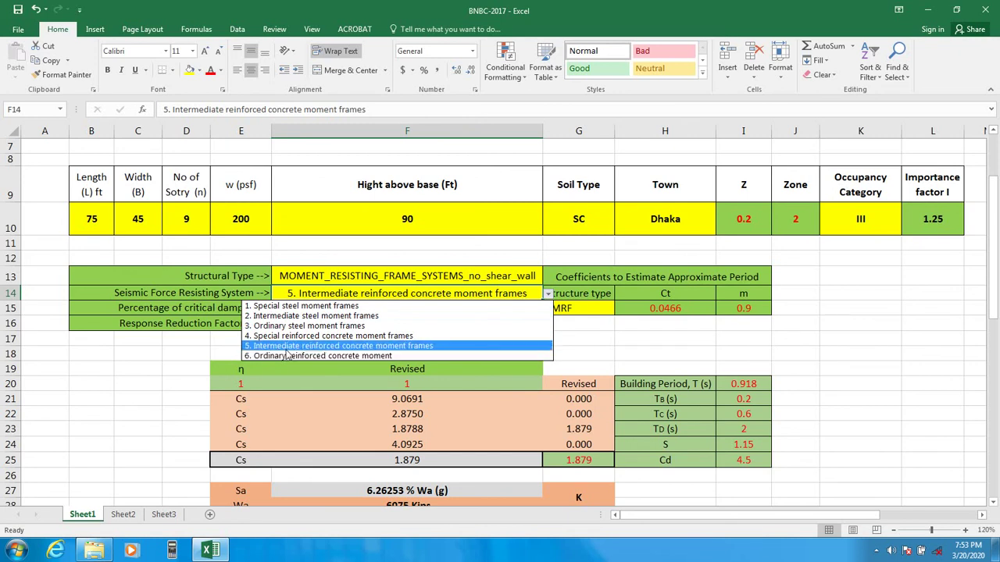
pyautogui.click(386, 346)
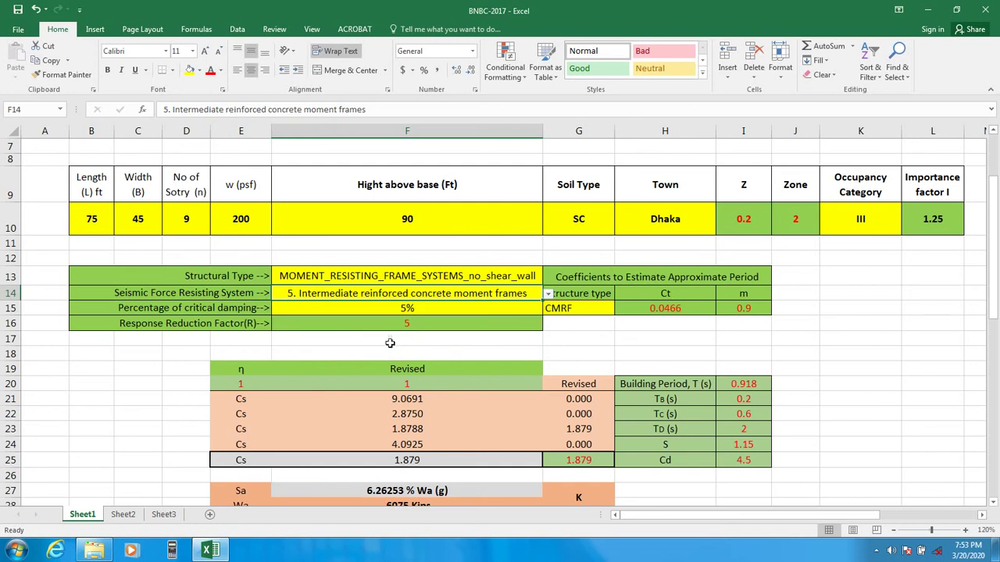
# - Review the damping and response reduction factor cells and enter 5% as the percentage of critical damping in F15
pyautogui.click(406, 311)
pyautogui.click(396, 351)
pyautogui.click(399, 322)
pyautogui.click(404, 309)
pyautogui.click(402, 323)
pyautogui.click(405, 309)
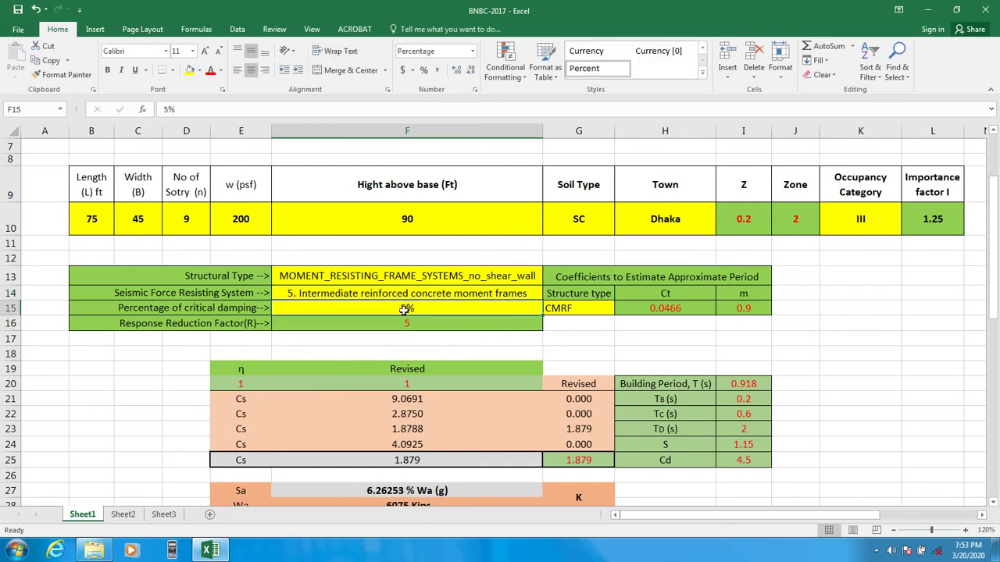
pyautogui.write('5')
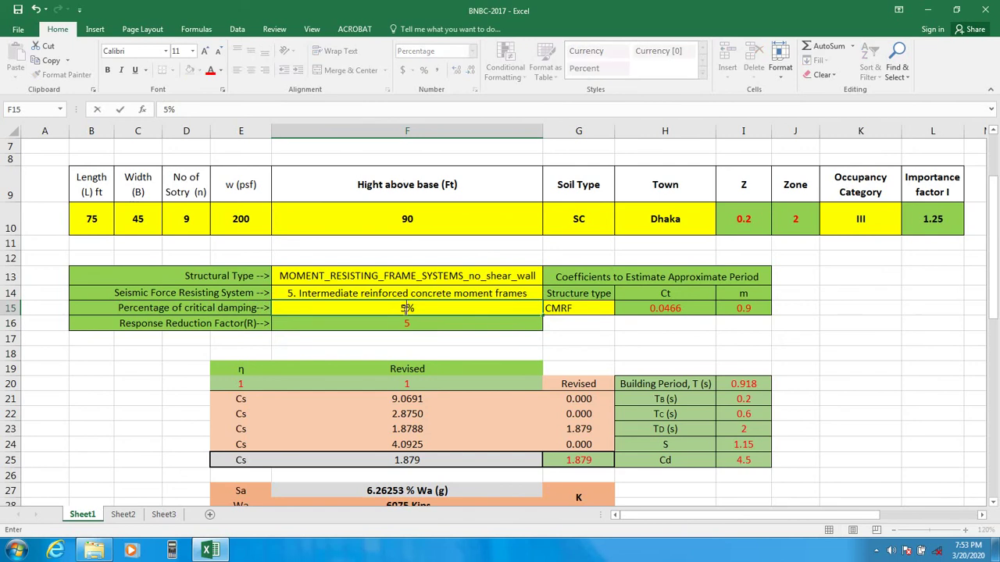
pyautogui.press('Return')
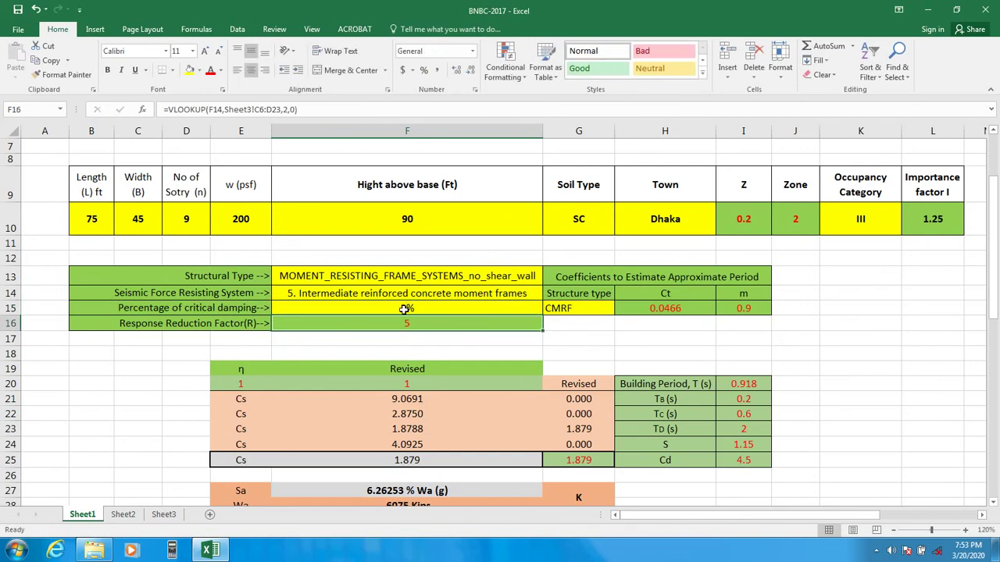
pyautogui.click(438, 365)
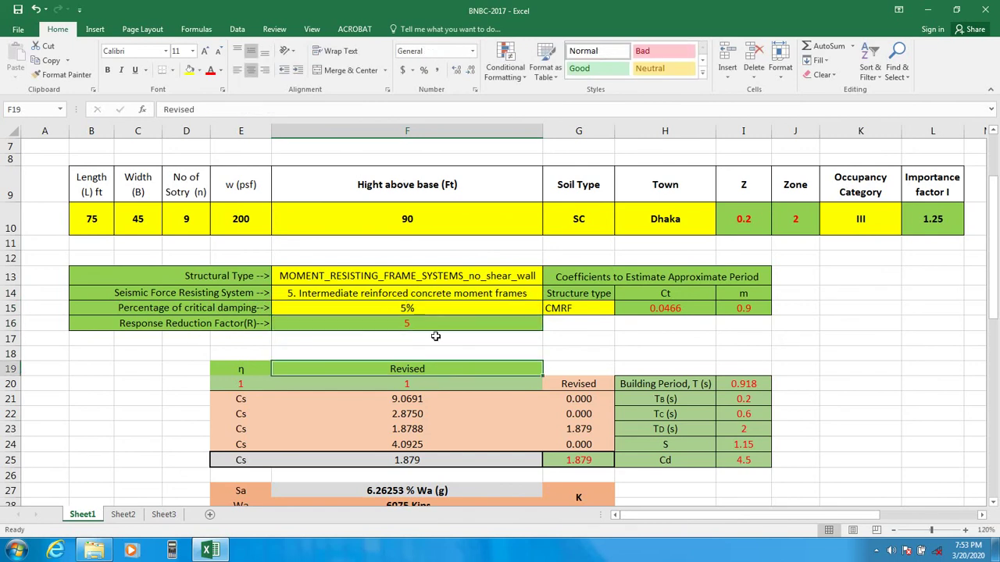
# - Set the structure type for the approximate period coefficients in cell G15 to SMRF
pyautogui.click(594, 308)
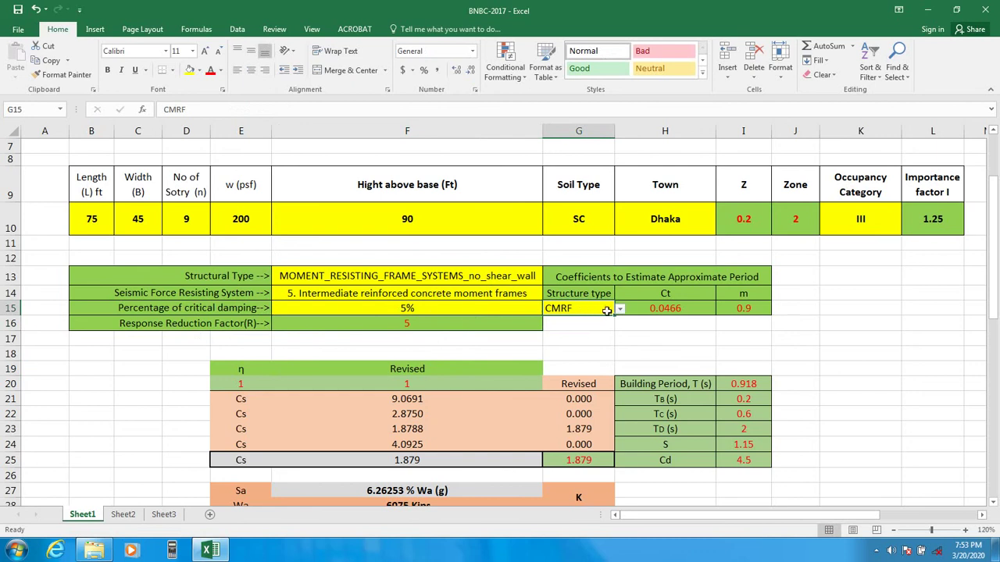
pyautogui.click(619, 309)
pyautogui.click(582, 337)
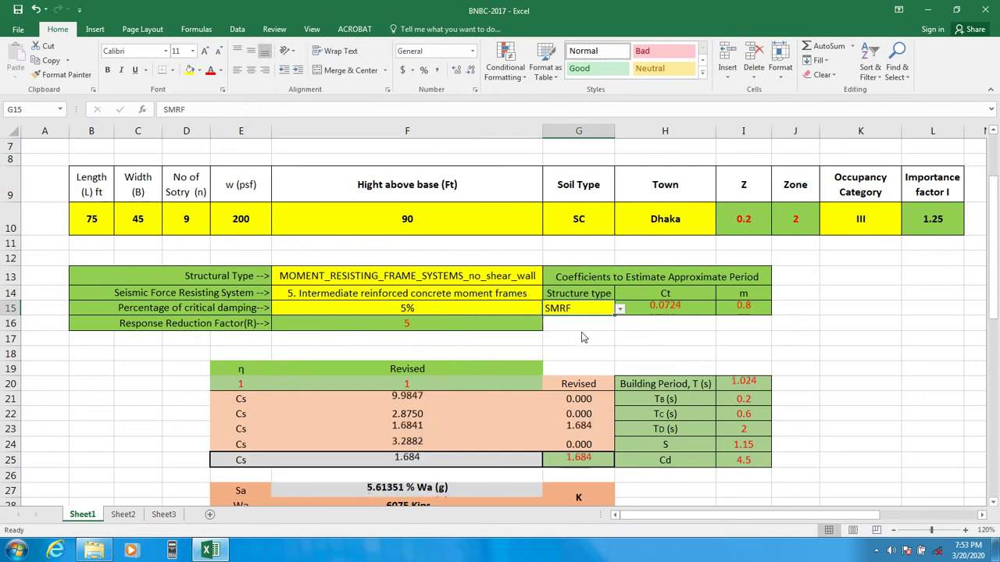
# - Set the structure type for the approximate period coefficients in cell G15 to CMRF
pyautogui.click(620, 309)
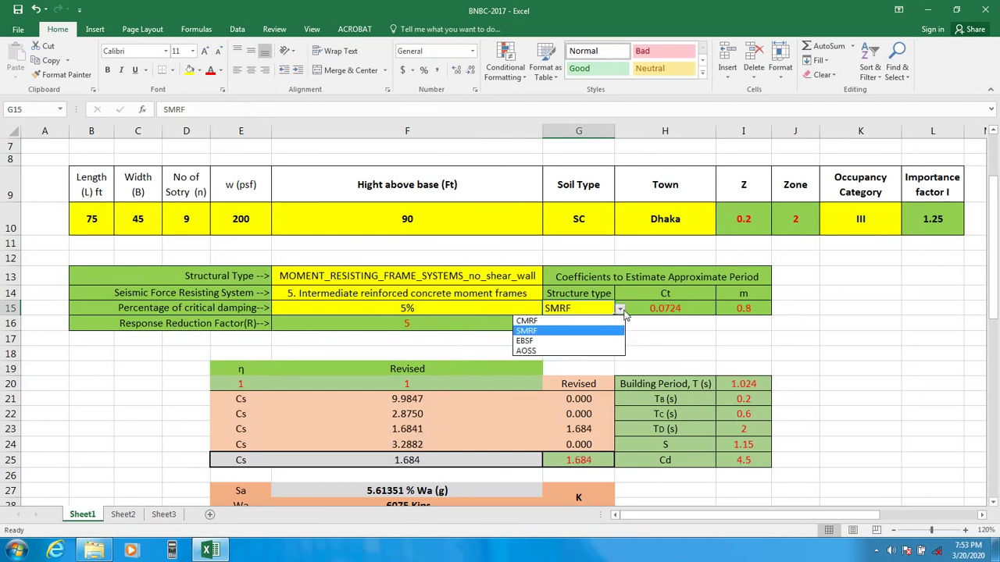
pyautogui.click(535, 322)
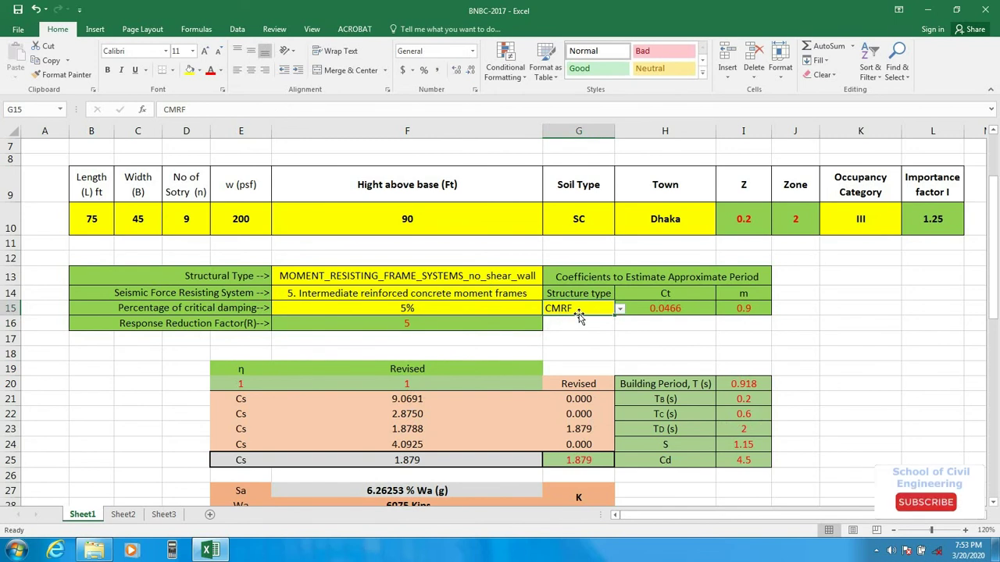
# - Examine the story heights above base for stories GL to F8 in the Base Shear Distribution table
pyautogui.scroll(-7, 372, 391)
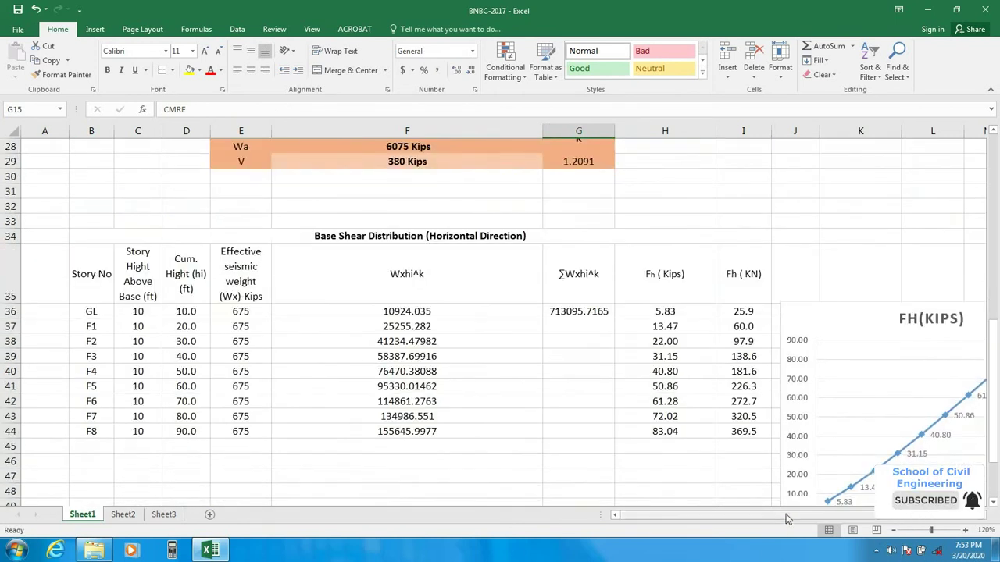
pyautogui.click(130, 316)
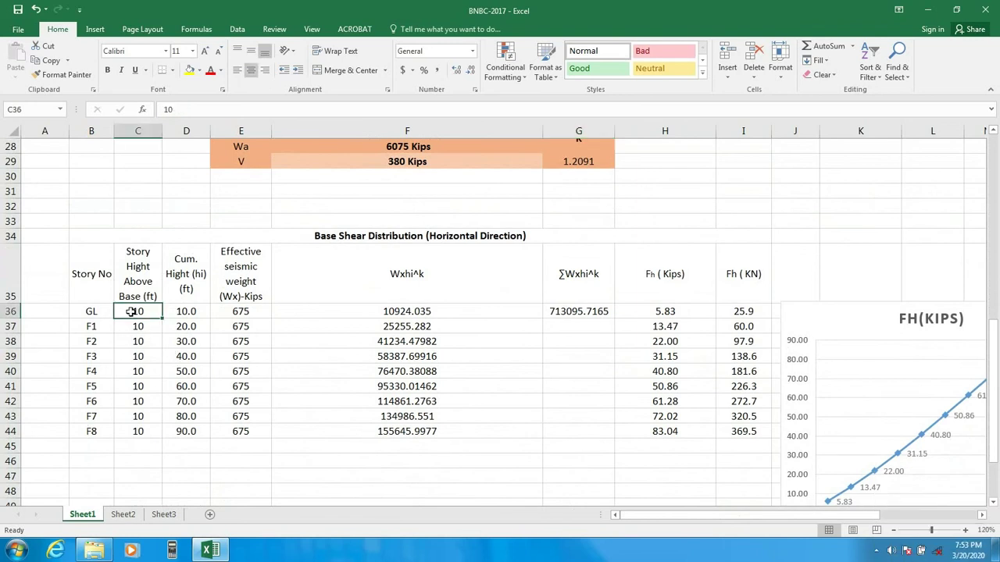
pyautogui.click(133, 326)
pyautogui.click(136, 341)
pyautogui.click(137, 356)
pyautogui.click(138, 371)
pyautogui.click(139, 385)
pyautogui.click(138, 400)
pyautogui.click(135, 429)
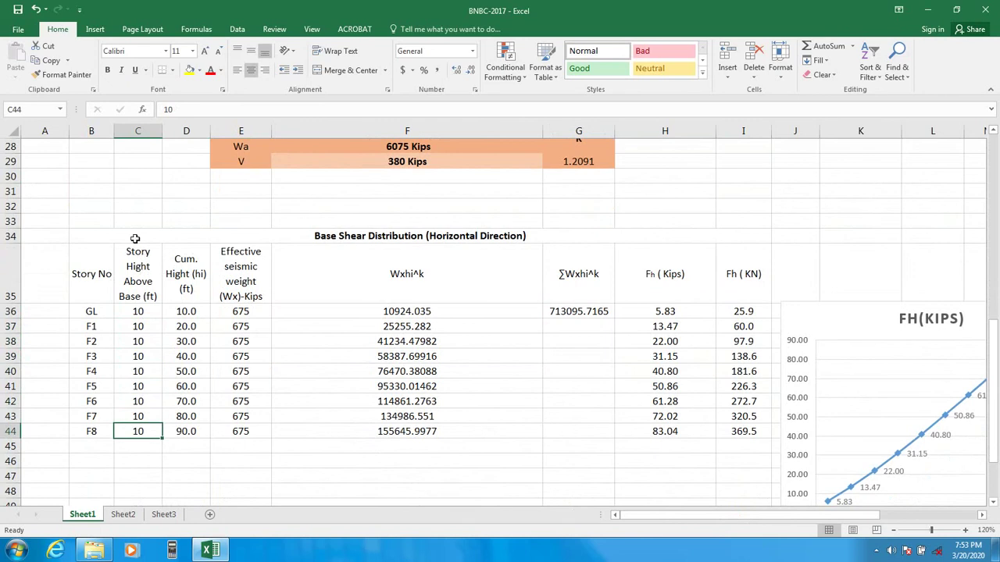
pyautogui.click(91, 311)
pyautogui.click(138, 311)
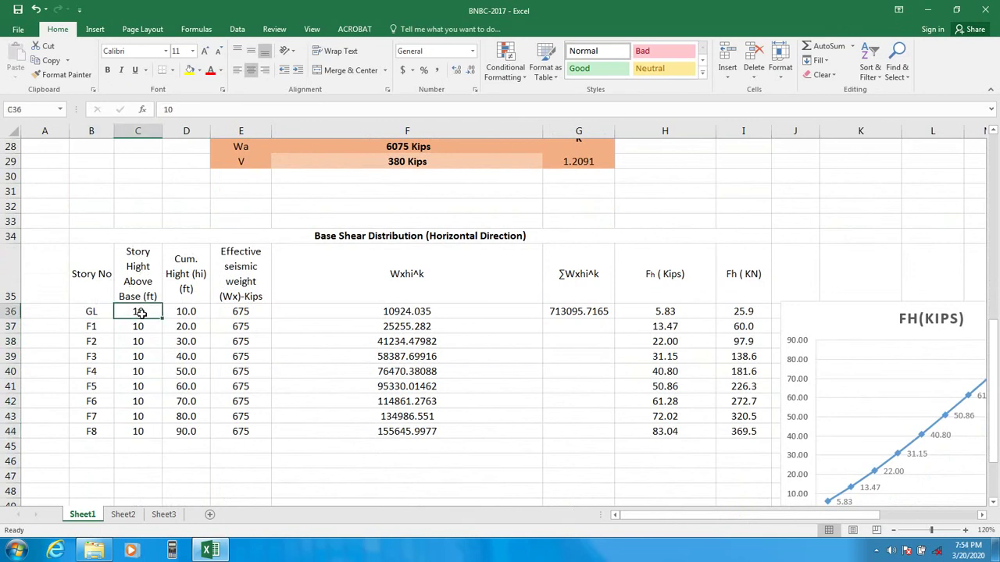
pyautogui.click(139, 326)
pyautogui.click(141, 341)
pyautogui.click(137, 356)
pyautogui.click(137, 385)
pyautogui.click(138, 431)
pyautogui.click(141, 447)
pyautogui.click(138, 432)
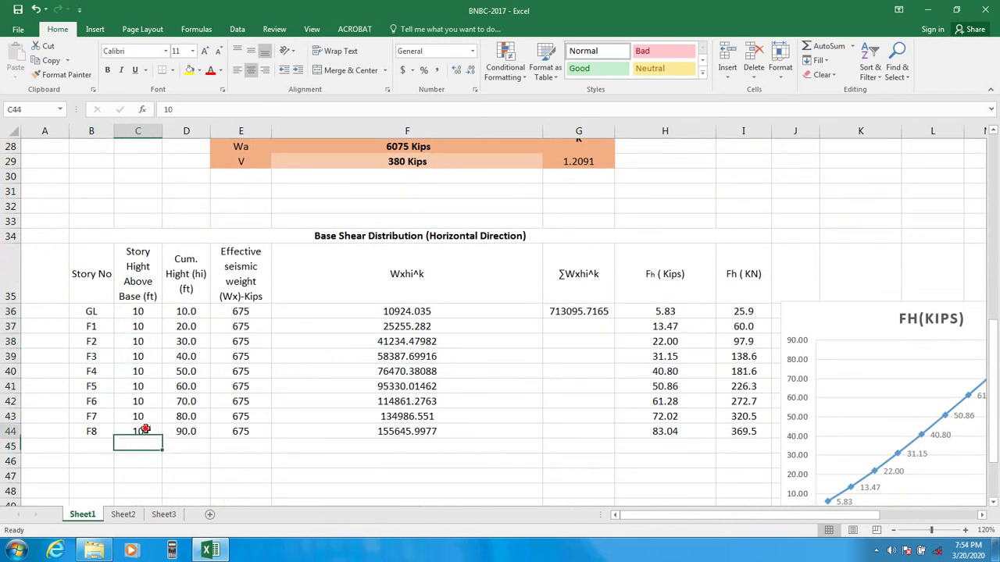
pyautogui.click(137, 326)
pyautogui.click(137, 356)
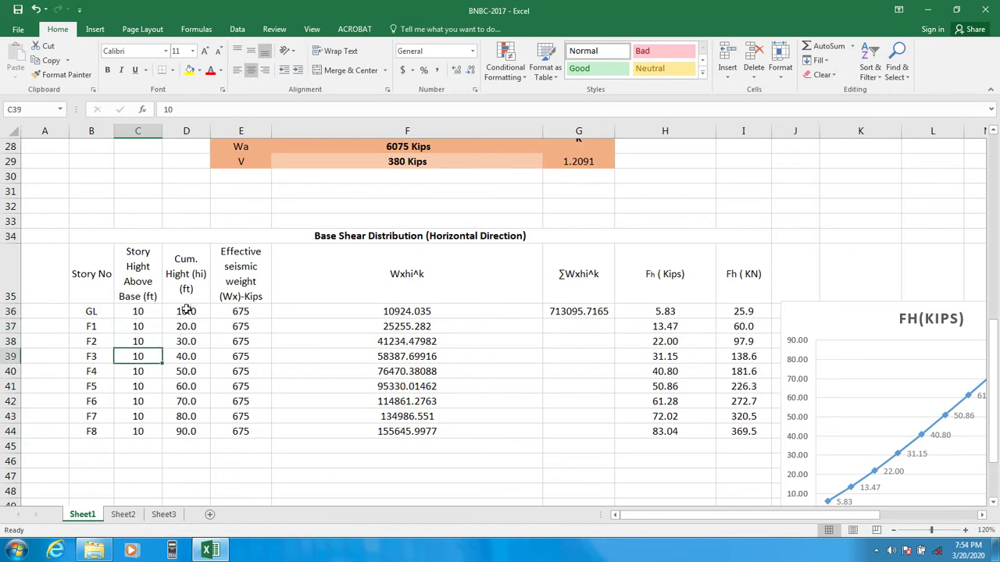
# - Inspect the cumulative height formulas in column D and the effective seismic weight formula in E36
pyautogui.click(186, 310)
pyautogui.click(186, 342)
pyautogui.click(186, 386)
pyautogui.click(185, 400)
pyautogui.click(186, 417)
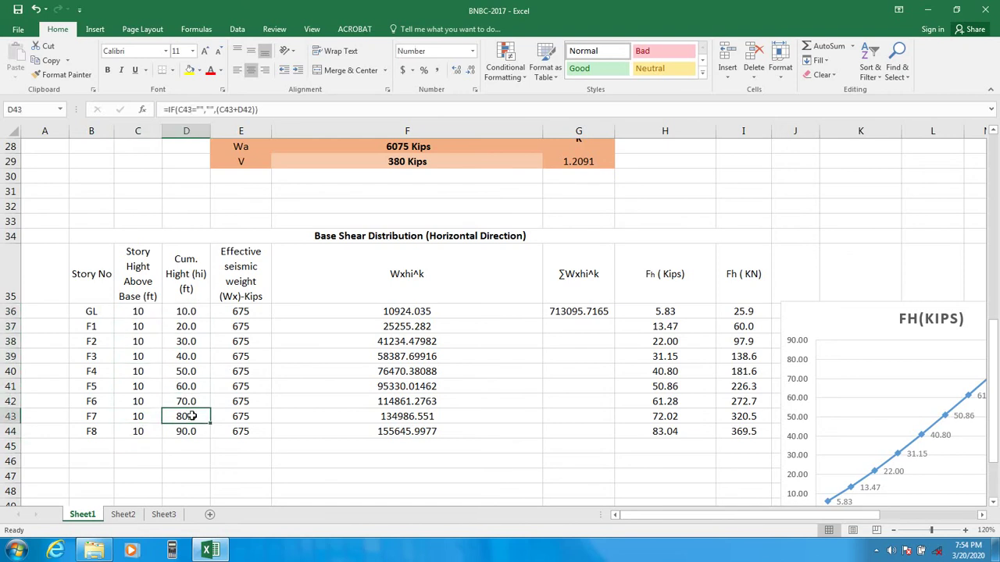
pyautogui.click(225, 314)
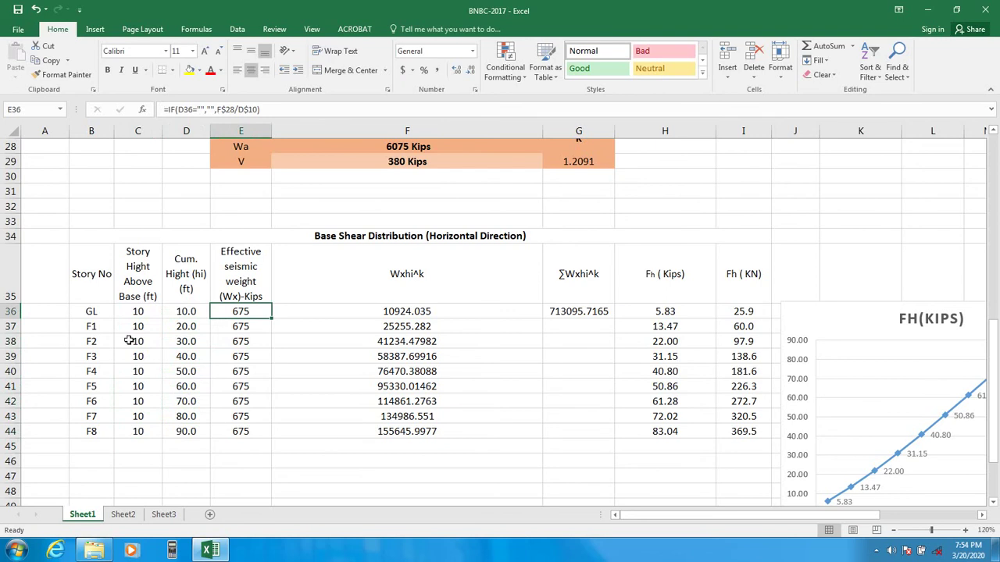
# - Review the story number and story height entries in B36:C44 together, from GL up to F8
pyautogui.moveTo(92, 312); pyautogui.dragTo(147, 433)
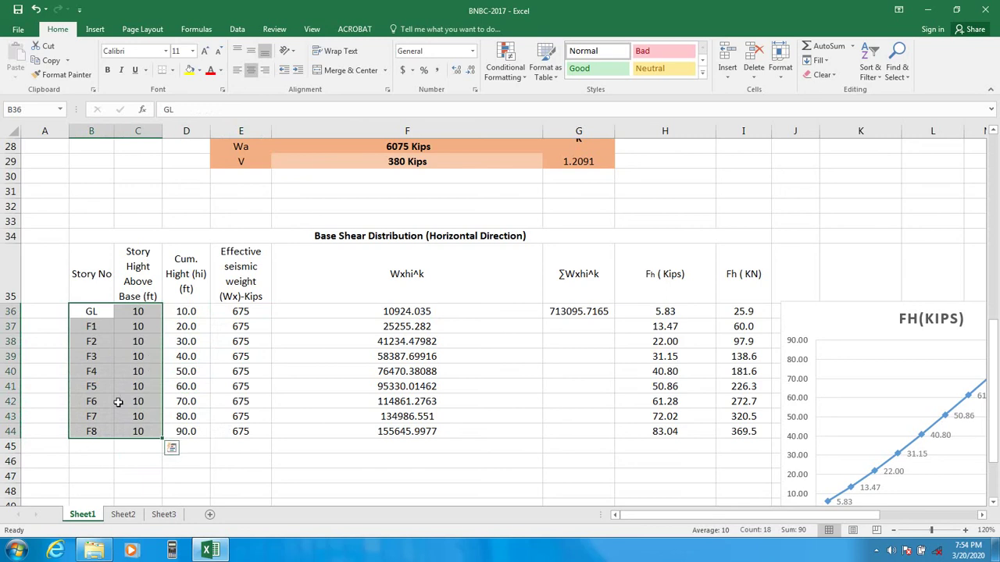
pyautogui.click(127, 473)
pyautogui.moveTo(93, 337); pyautogui.dragTo(92, 447)
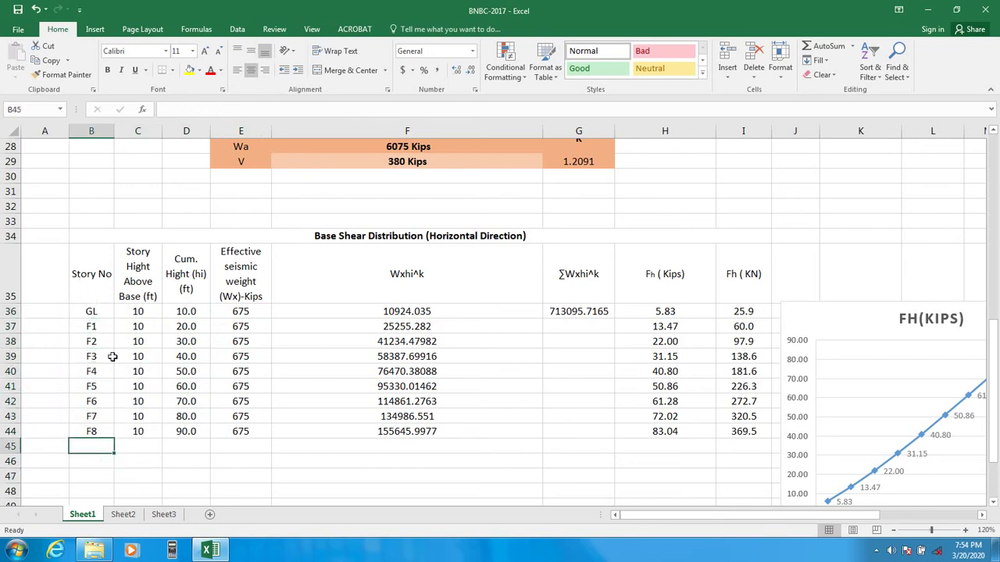
pyautogui.click(138, 312)
pyautogui.click(141, 371)
pyautogui.click(137, 432)
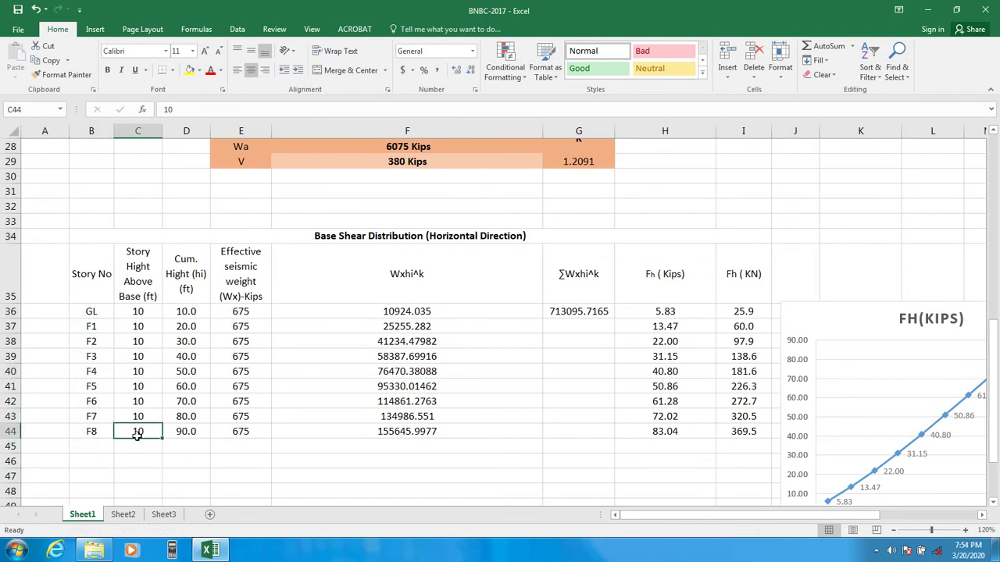
pyautogui.click(152, 312)
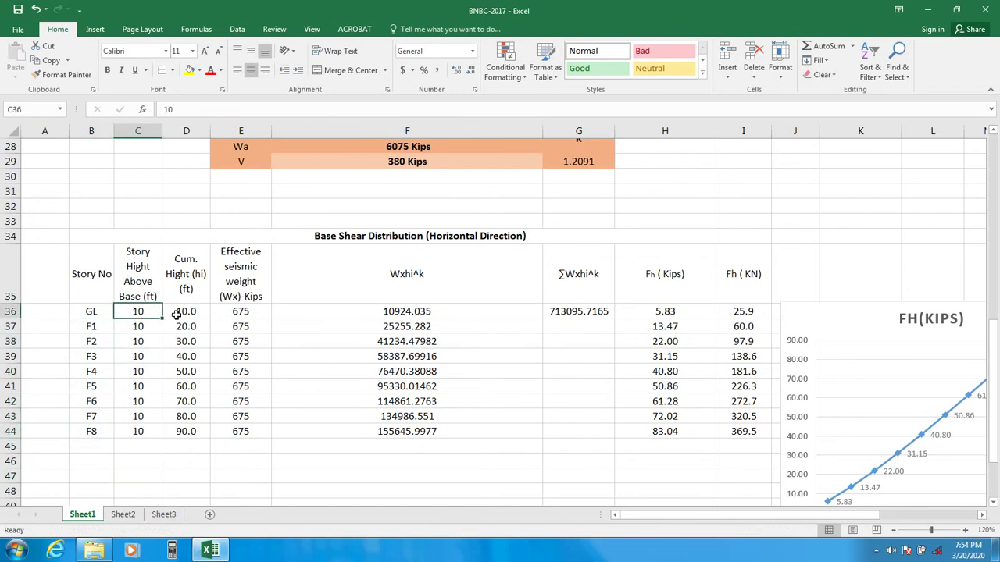
pyautogui.click(127, 400)
pyautogui.click(137, 431)
pyautogui.click(145, 312)
pyautogui.click(139, 328)
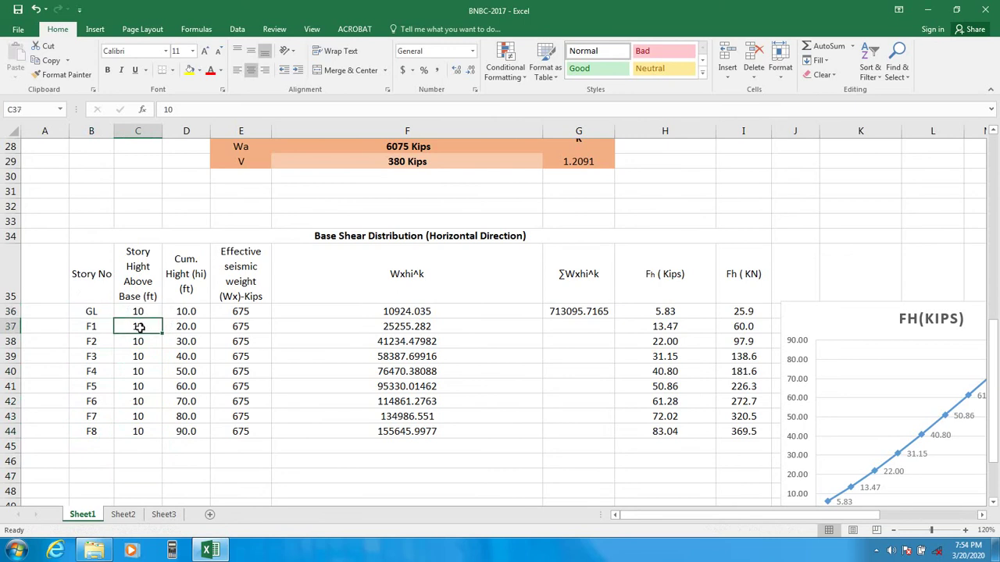
pyautogui.click(133, 341)
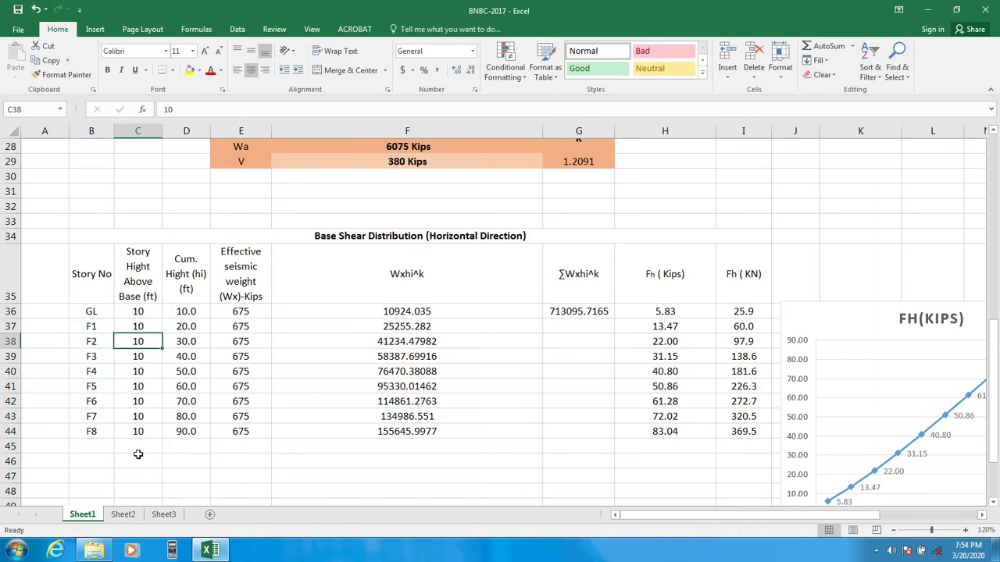
pyautogui.click(86, 434)
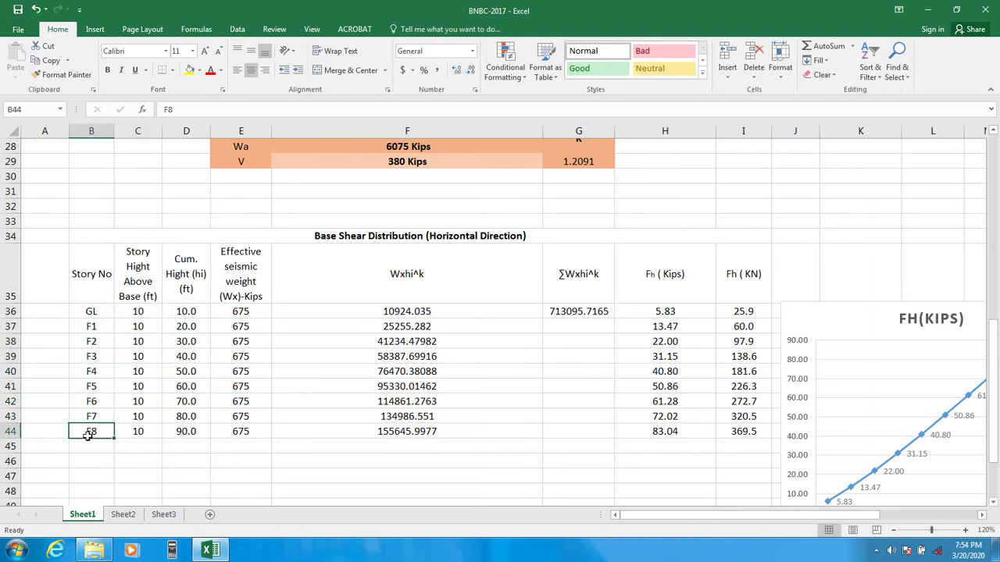
pyautogui.click(139, 433)
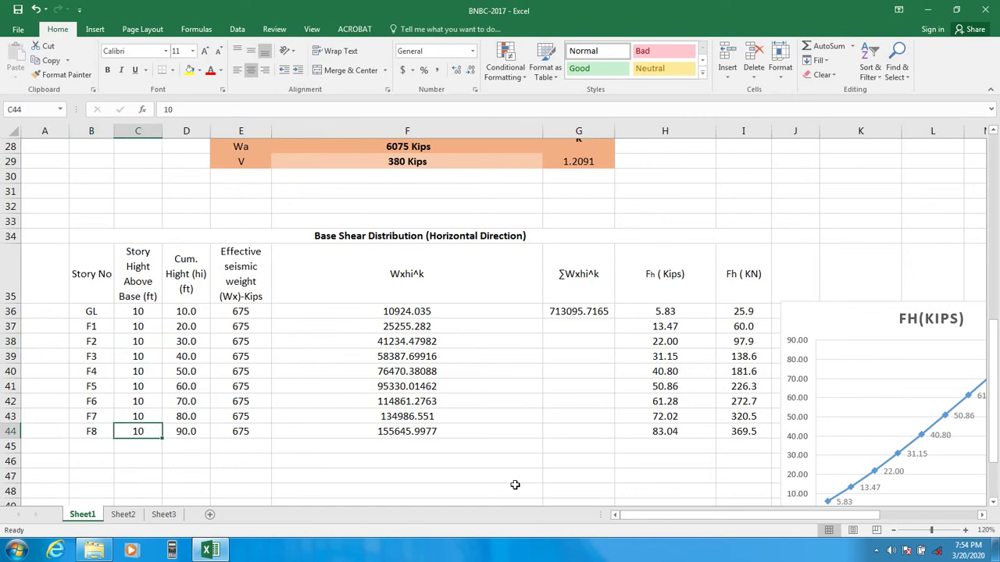
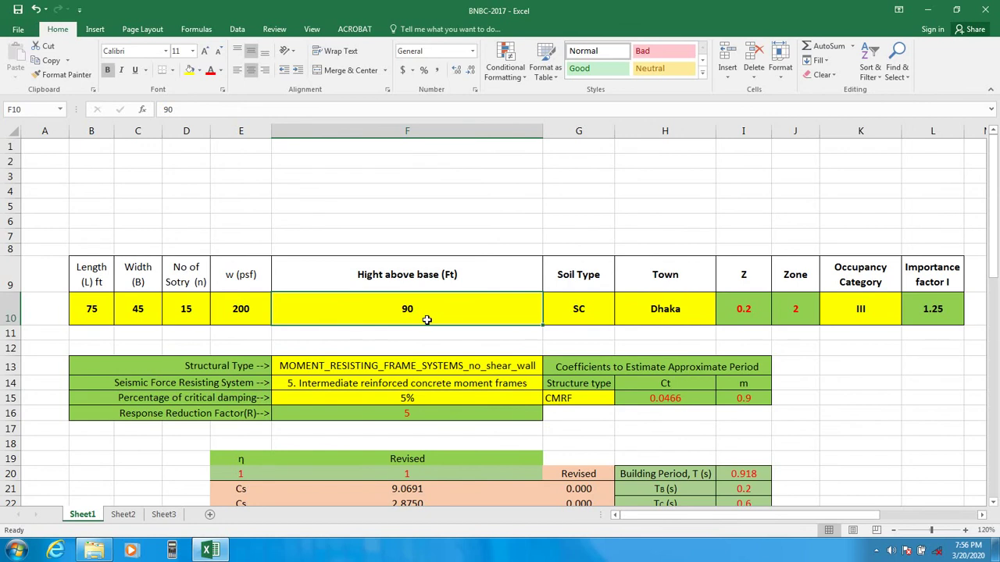
# - Set the height above base in cell F10 to 150 ft
pyautogui.click(421, 331)
pyautogui.click(410, 309)
pyautogui.write('15')
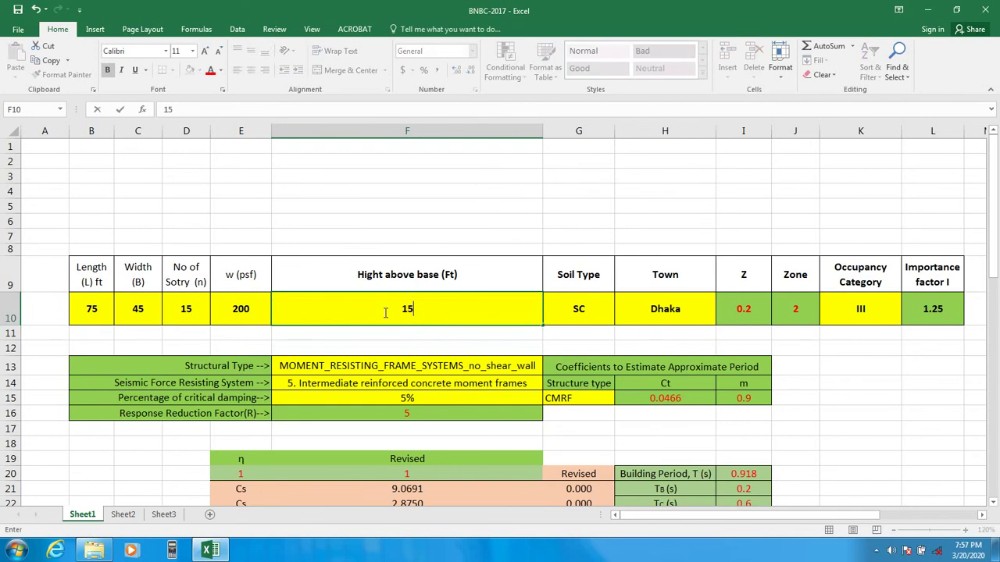
pyautogui.write('0')
pyautogui.press('Return')
# - Extend the story numbers in column B of the Base Shear Distribution table from F8 down to F14 in row 50
pyautogui.scroll(-4, 467, 343)
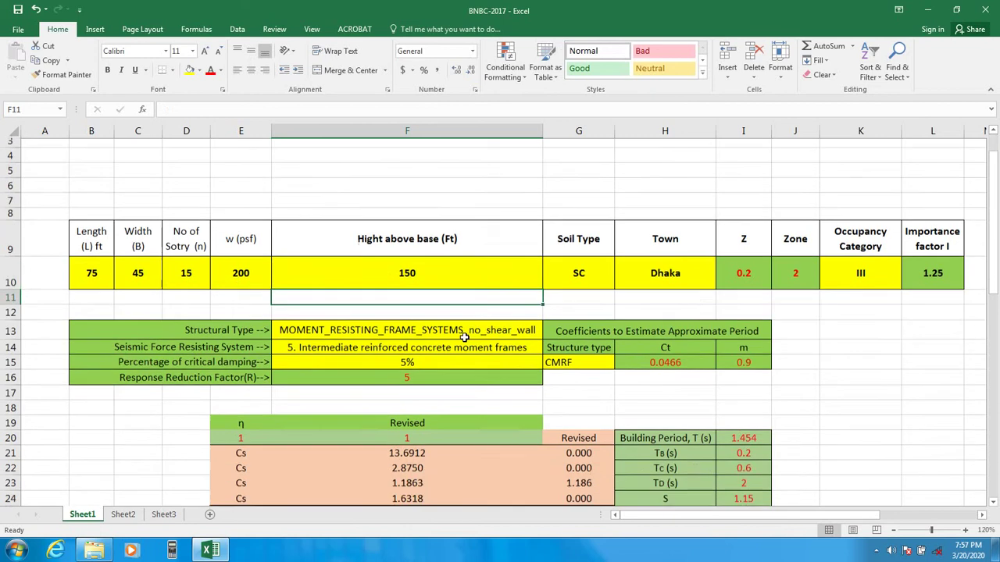
pyautogui.scroll(-4, 470, 365)
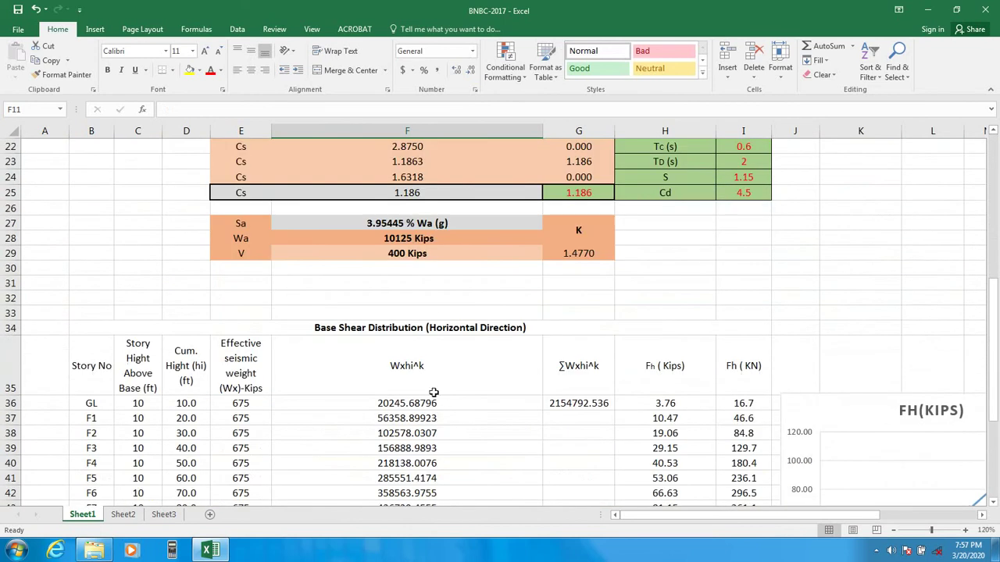
pyautogui.scroll(-2, 435, 305)
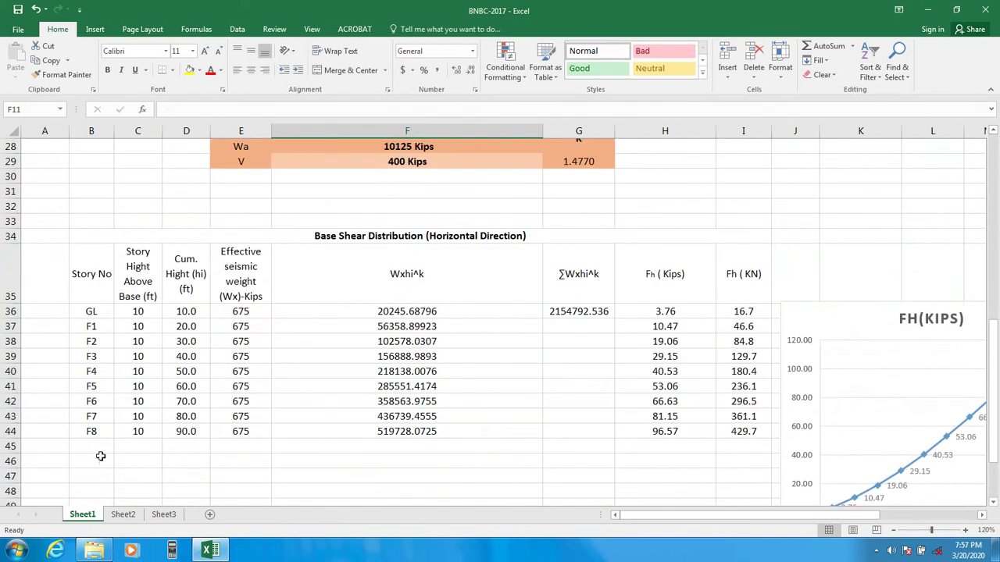
pyautogui.click(93, 446)
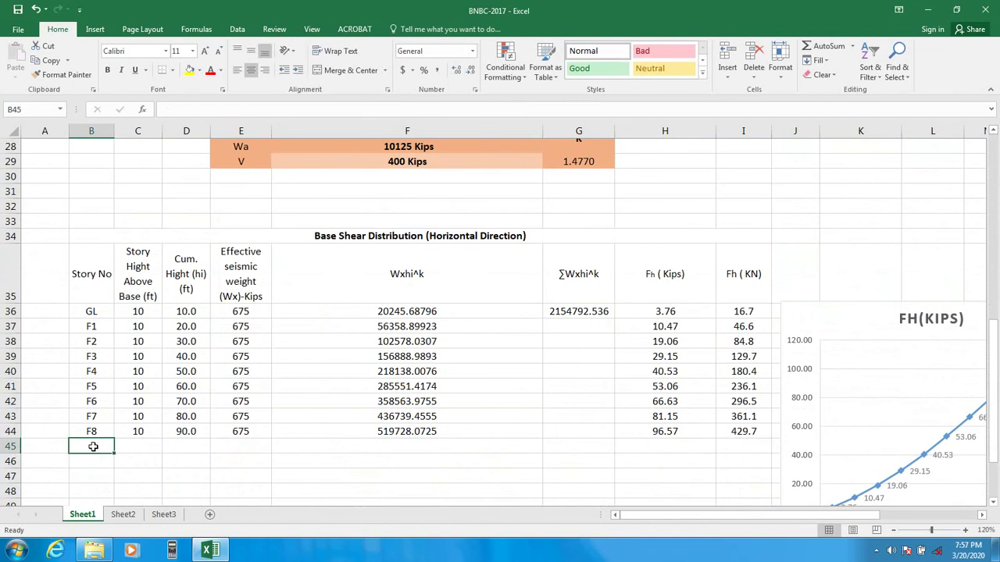
pyautogui.moveTo(91, 416); pyautogui.dragTo(105, 482)
pyautogui.click(92, 447)
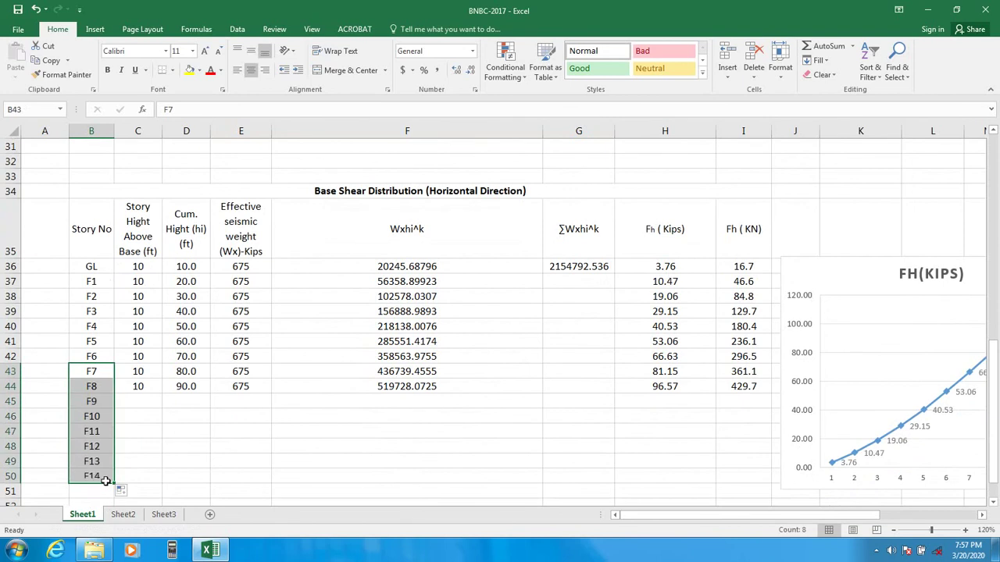
pyautogui.click(180, 480)
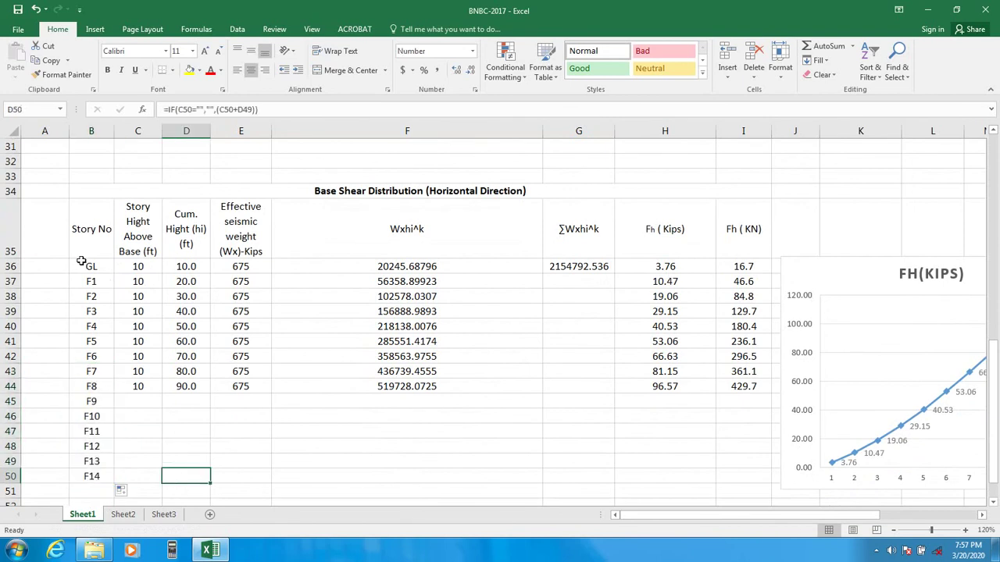
pyautogui.click(89, 476)
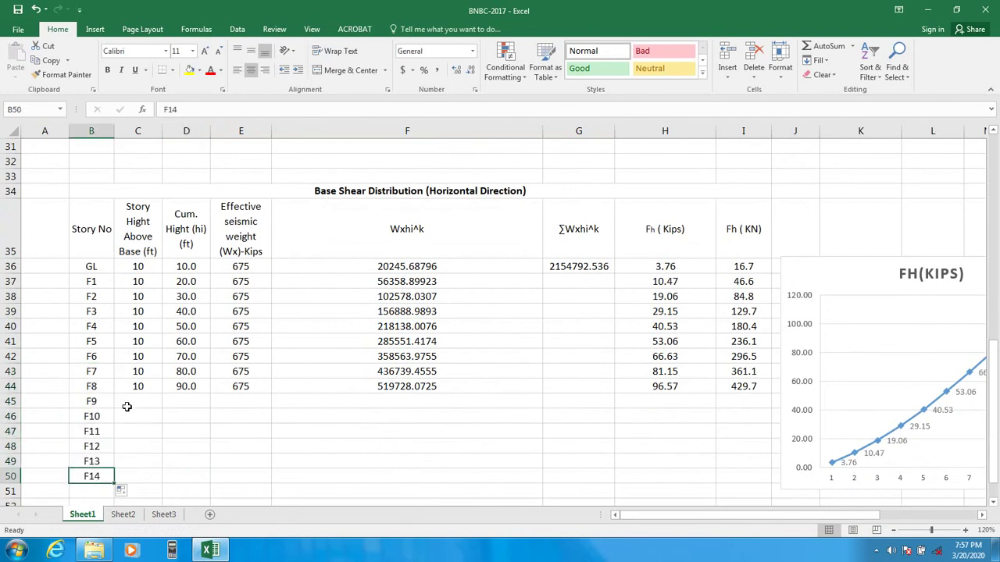
# - Fill the 10 ft story height from C44 down to C50 for stories F9 to F14
pyautogui.click(139, 385)
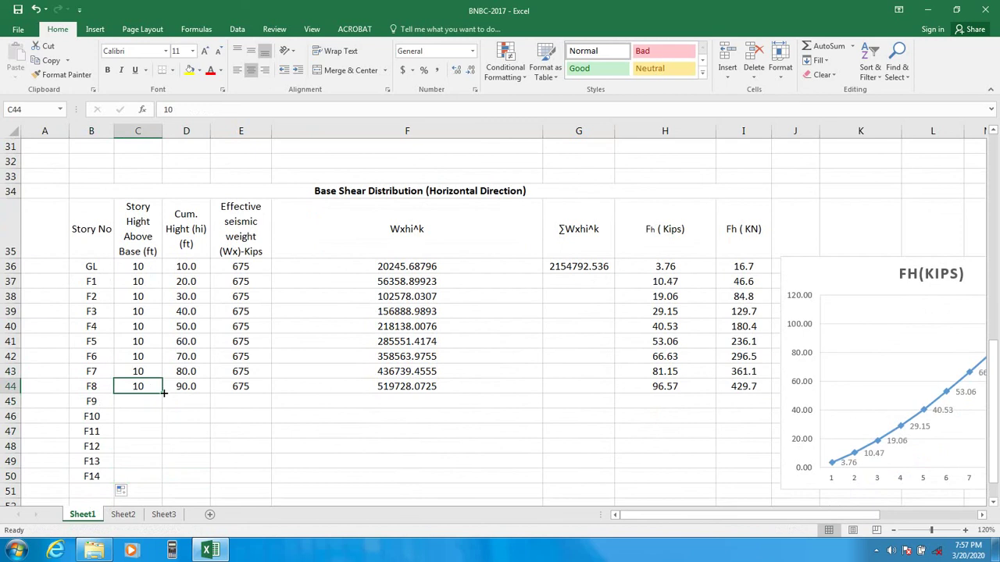
pyautogui.moveTo(164, 392); pyautogui.dragTo(164, 485)
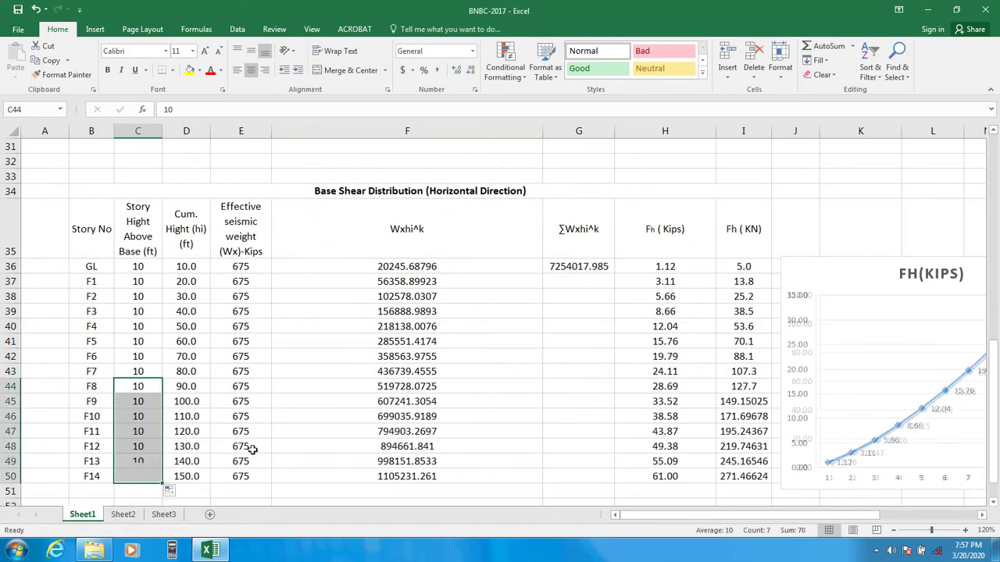
pyautogui.click(229, 479)
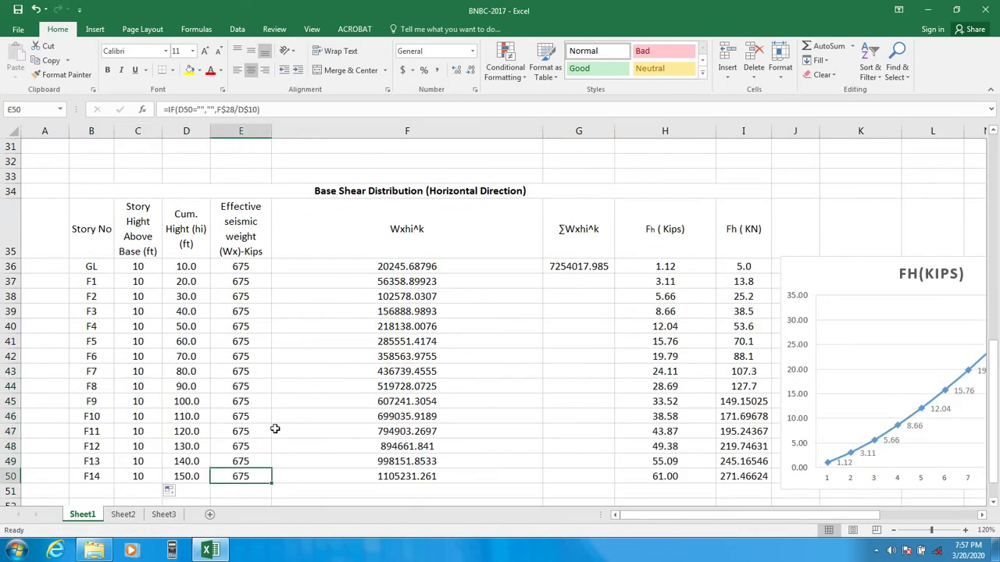
# - Examine the extended story rows down to F14, including the Fh values in kips and kN
pyautogui.scroll(-2, 279, 400)
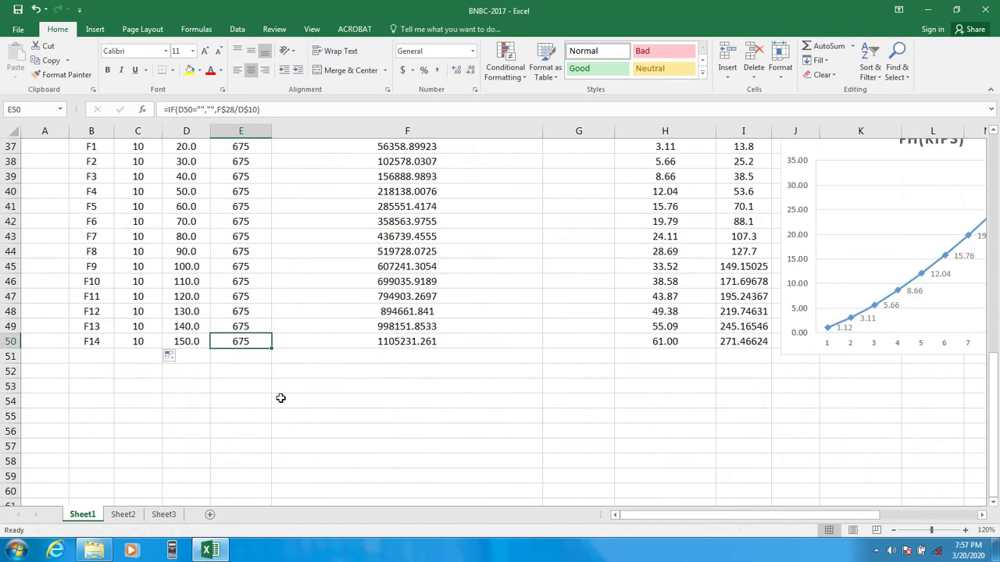
pyautogui.scroll(2, 292, 401)
pyautogui.scroll(-1, 396, 355)
pyautogui.scroll(-1, 406, 359)
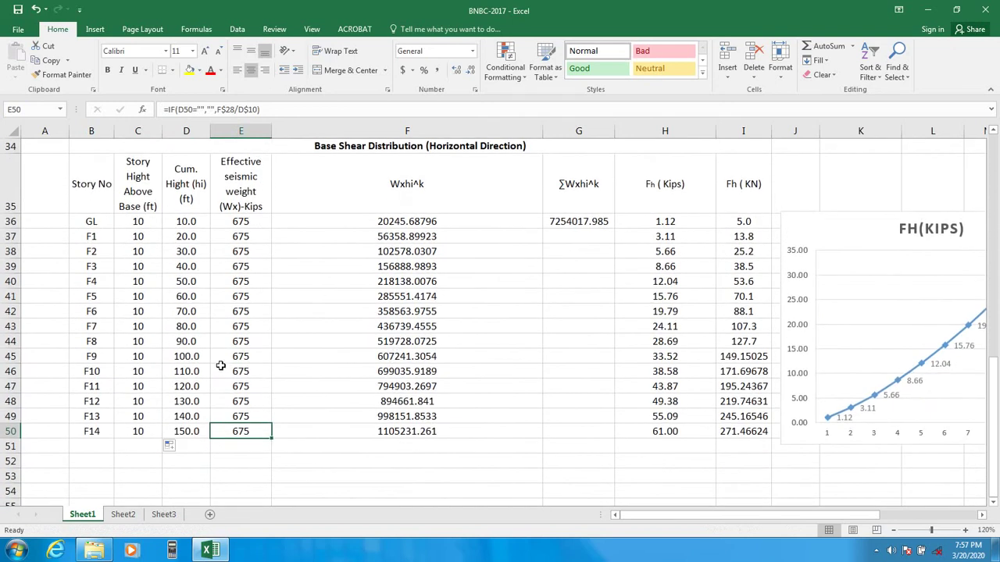
pyautogui.click(664, 433)
pyautogui.click(742, 433)
pyautogui.scroll(-4, 738, 432)
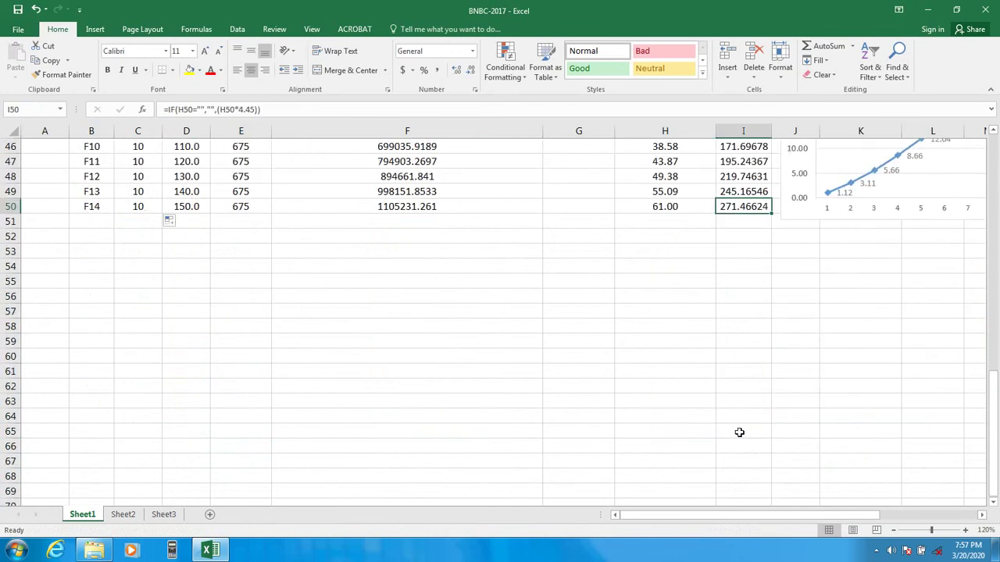
pyautogui.click(739, 432)
pyautogui.scroll(-5, 738, 432)
pyautogui.click(741, 431)
pyautogui.click(727, 461)
pyautogui.click(727, 369)
pyautogui.click(727, 357)
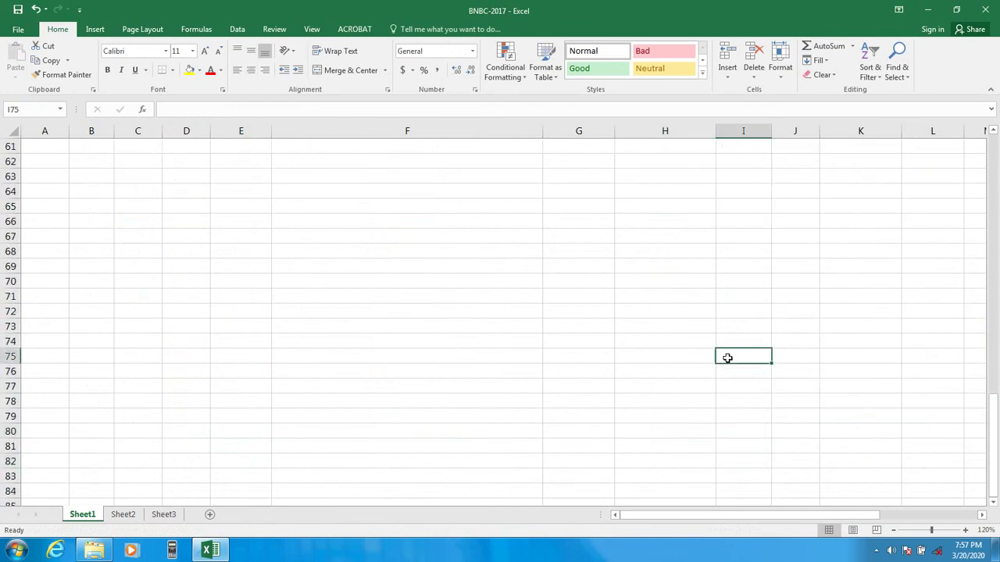
pyautogui.scroll(3, 727, 358)
pyautogui.click(727, 358)
pyautogui.scroll(3, 725, 356)
pyautogui.click(726, 357)
pyautogui.click(740, 316)
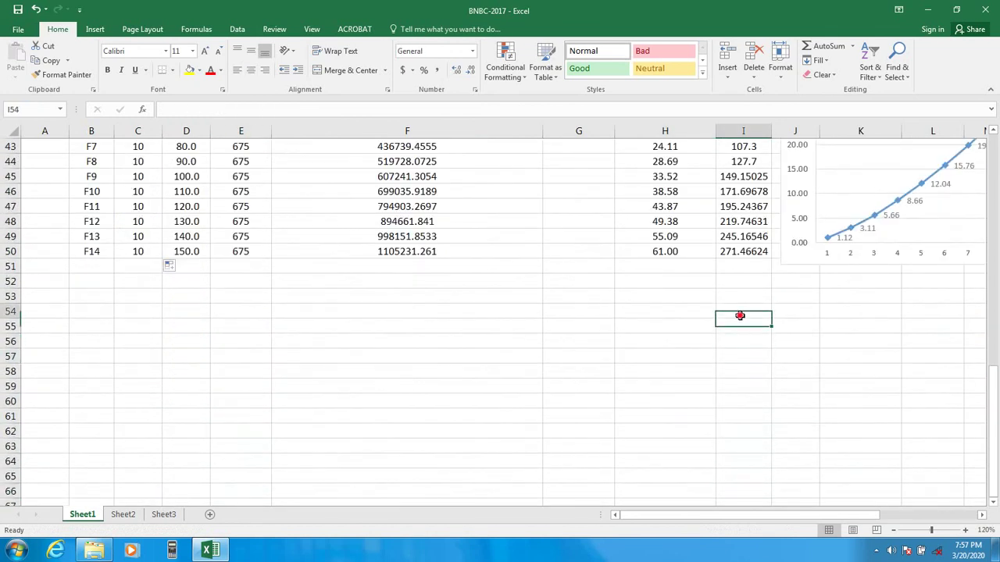
# - Examine the end of the Base Shear Distribution table at story F14 and the row 51 cells beneath it
pyautogui.click(739, 295)
pyautogui.click(739, 279)
pyautogui.click(738, 266)
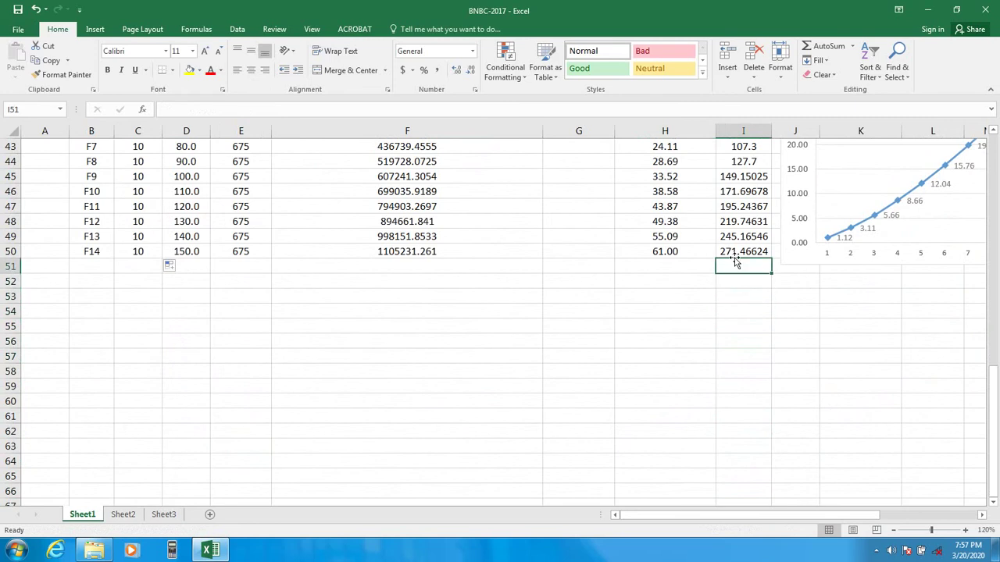
pyautogui.click(734, 256)
pyautogui.click(735, 266)
pyautogui.scroll(2, 736, 267)
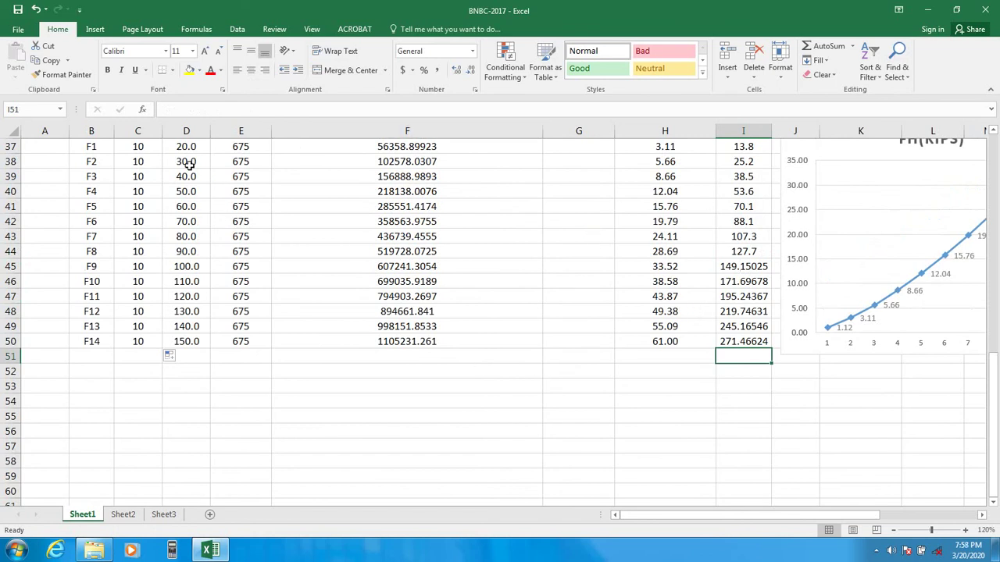
pyautogui.click(664, 343)
pyautogui.click(90, 355)
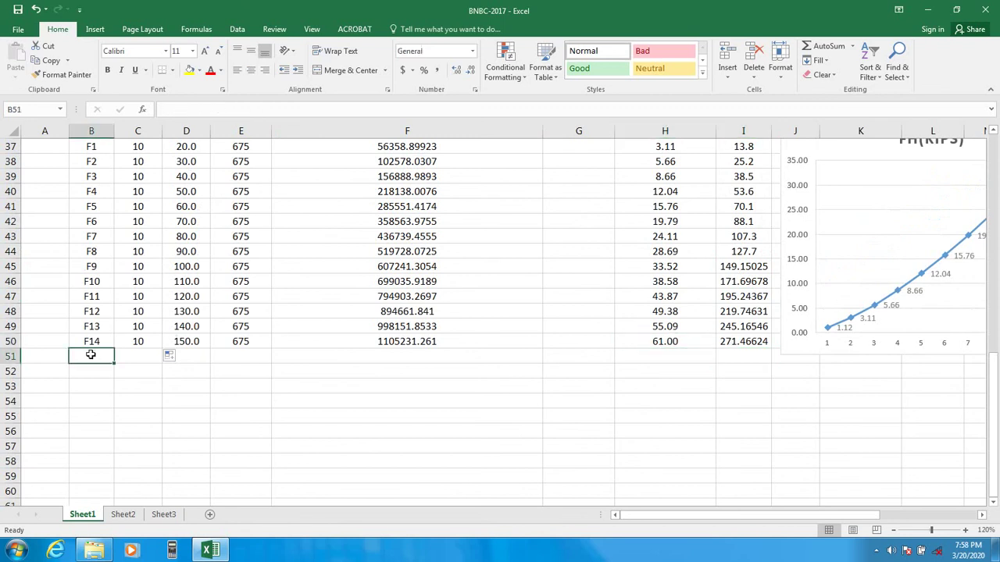
pyautogui.click(137, 356)
pyautogui.click(187, 358)
pyautogui.click(234, 358)
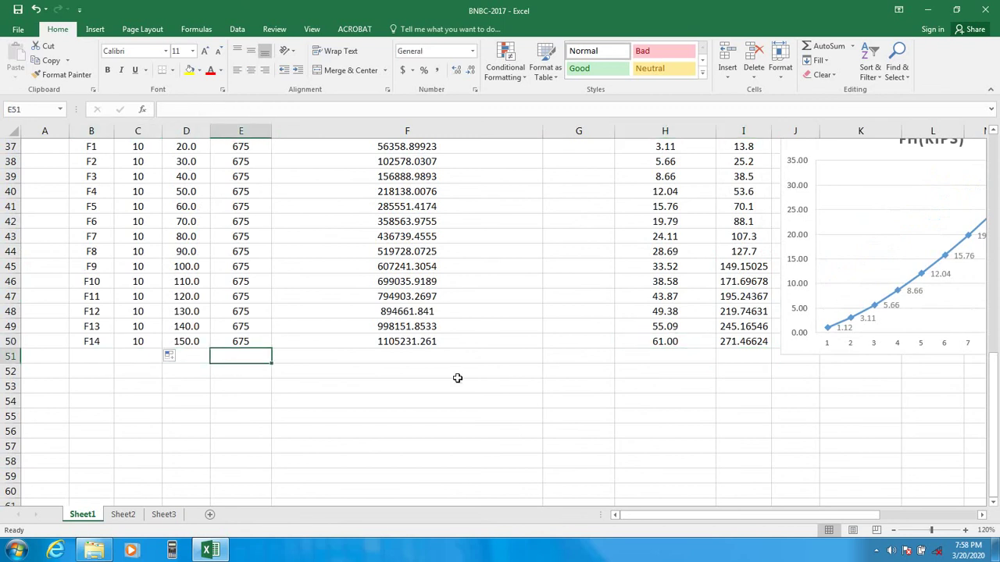
pyautogui.scroll(1, 469, 378)
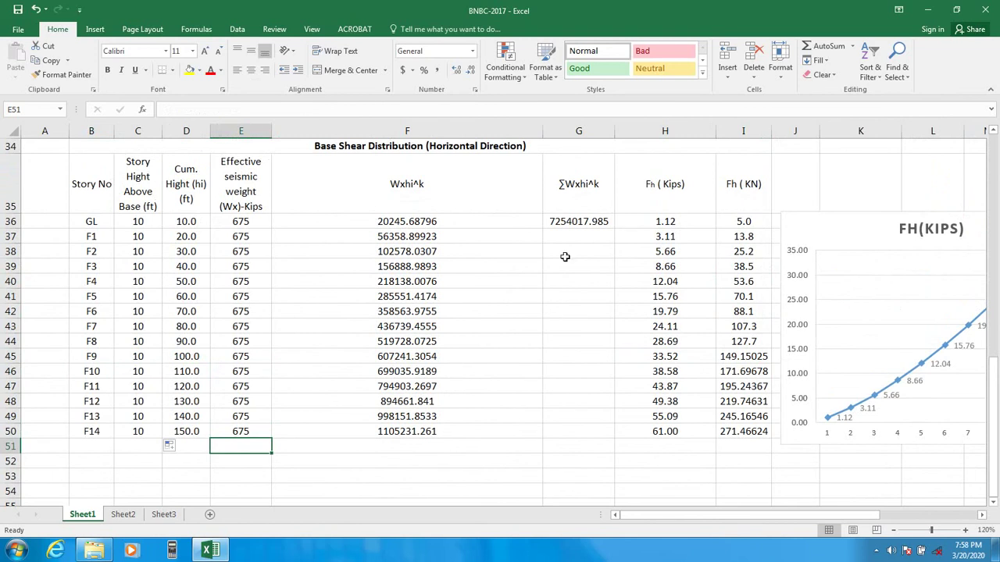
# - Inspect the ∑Wxhi^k formula in G36 and the F14 row's story number, height, cumulative height and seismic weight cells
pyautogui.click(568, 223)
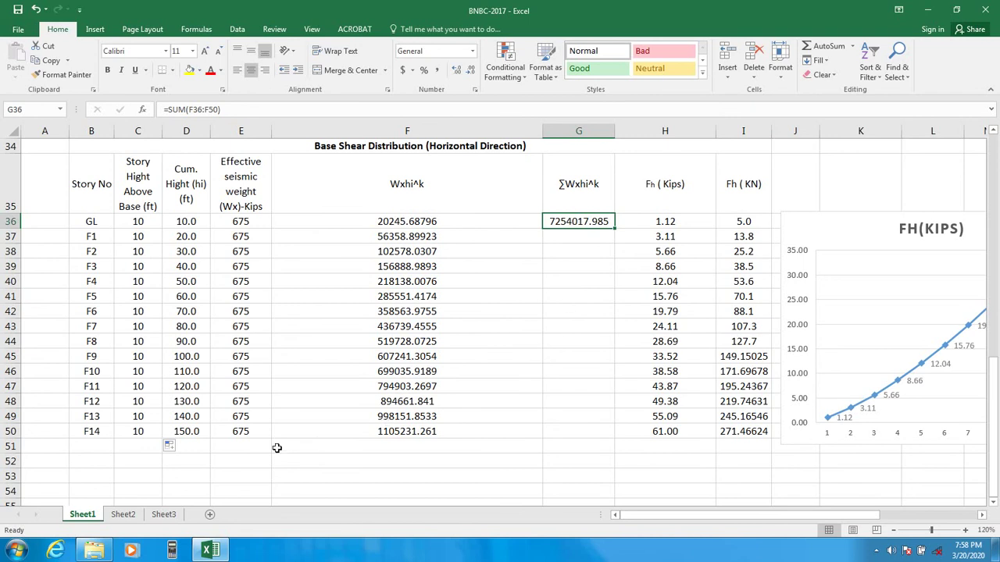
pyautogui.click(239, 446)
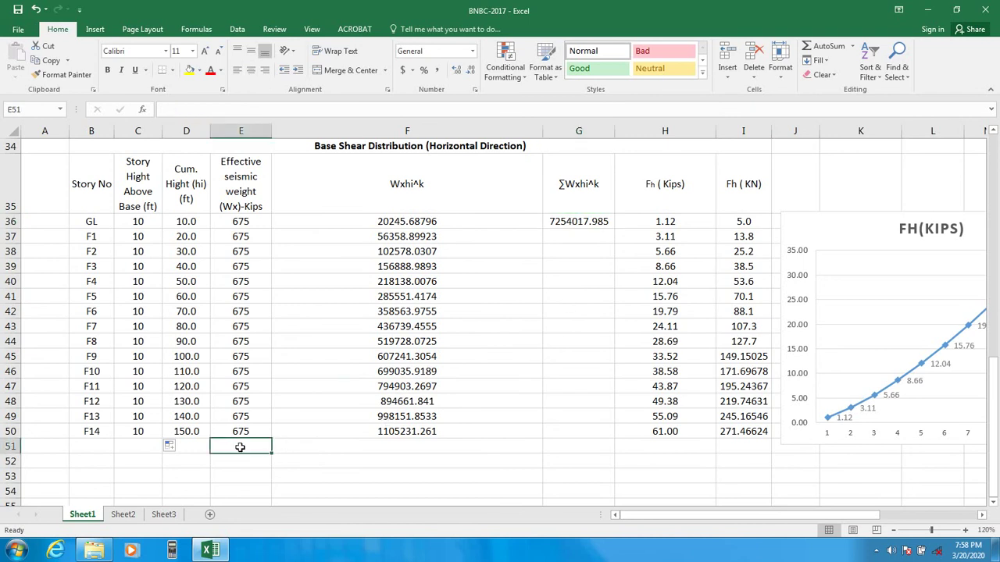
pyautogui.click(77, 449)
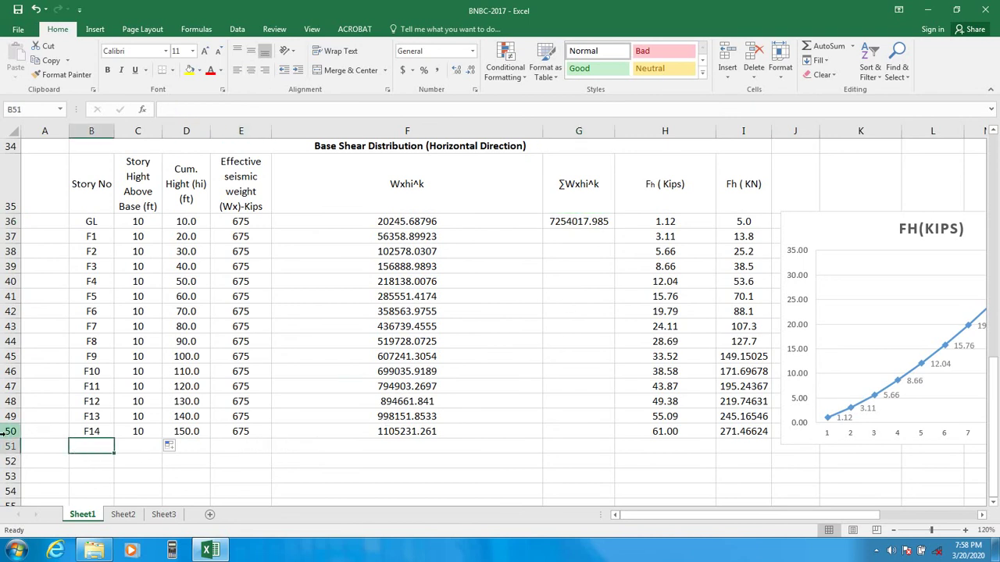
pyautogui.click(220, 458)
pyautogui.click(86, 432)
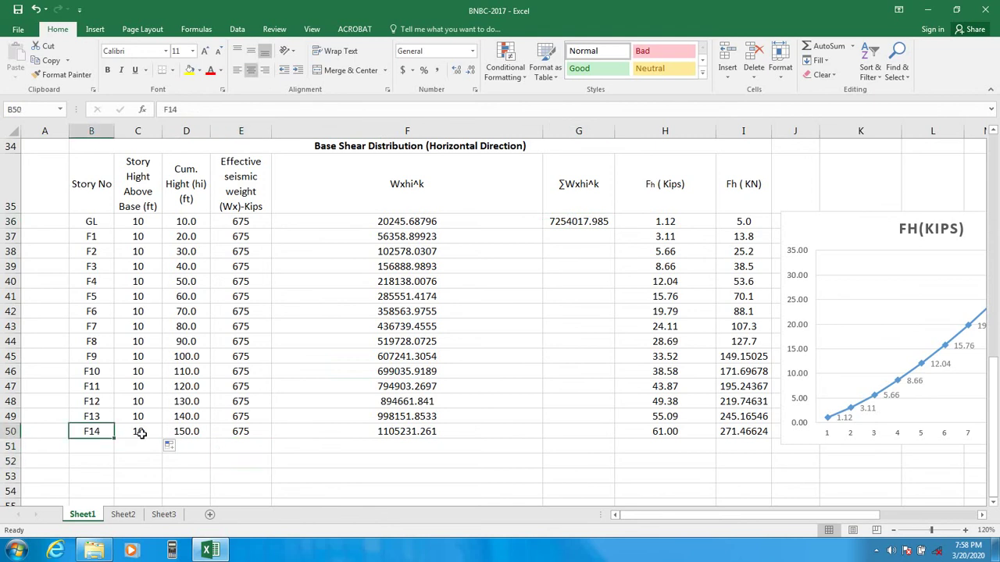
pyautogui.click(140, 434)
pyautogui.click(183, 432)
pyautogui.click(228, 431)
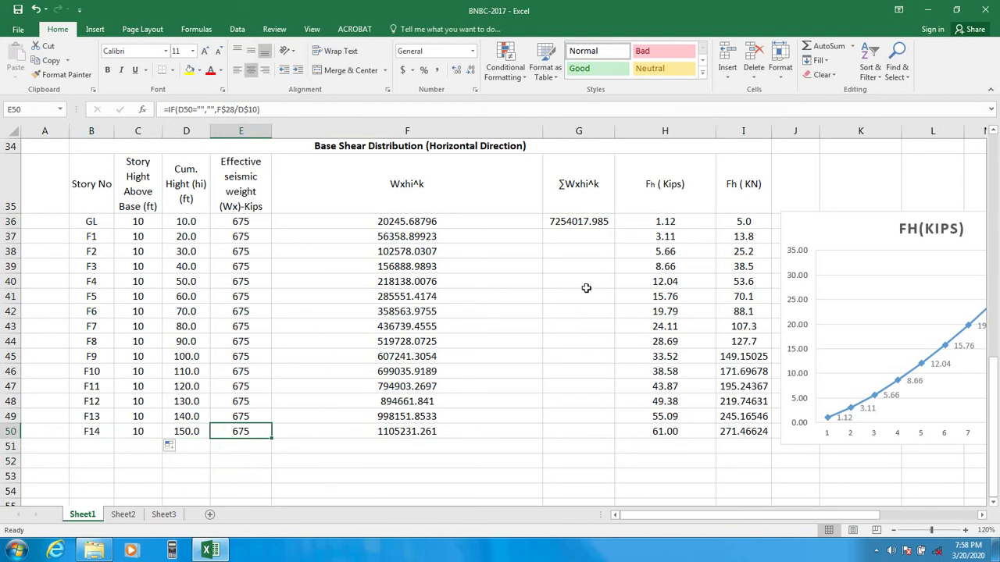
# - Review the whole Base Shear Distribution table from GL to F14 and the story force charts beside it
pyautogui.scroll(-5, 420, 370)
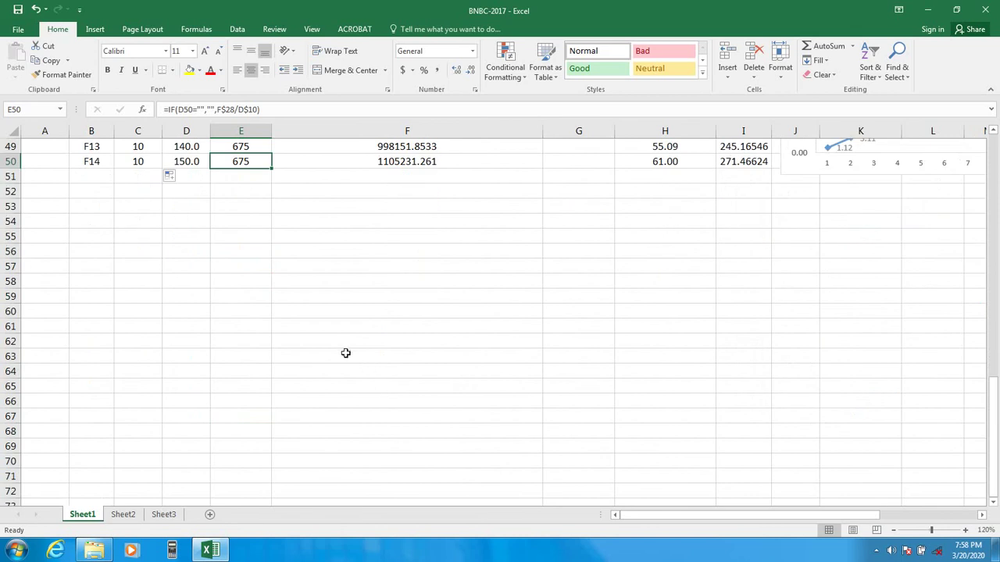
pyautogui.scroll(6, 375, 348)
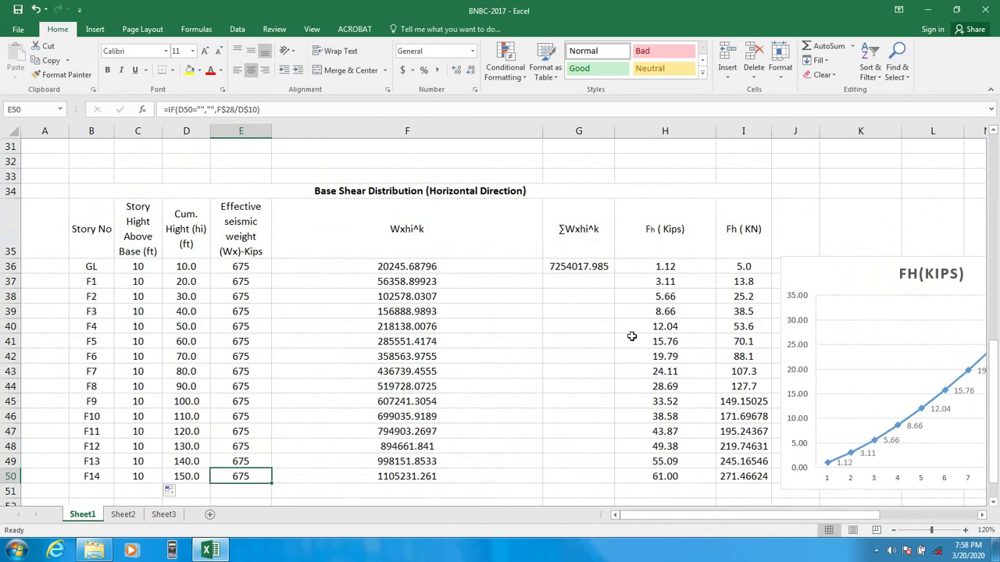
pyautogui.scroll(-2, 637, 343)
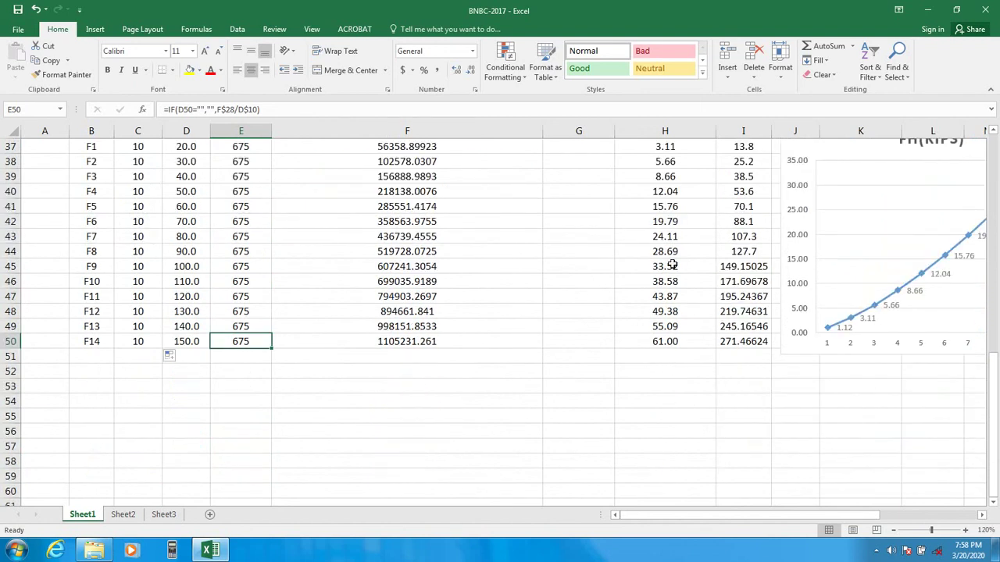
pyautogui.scroll(-1, 681, 468)
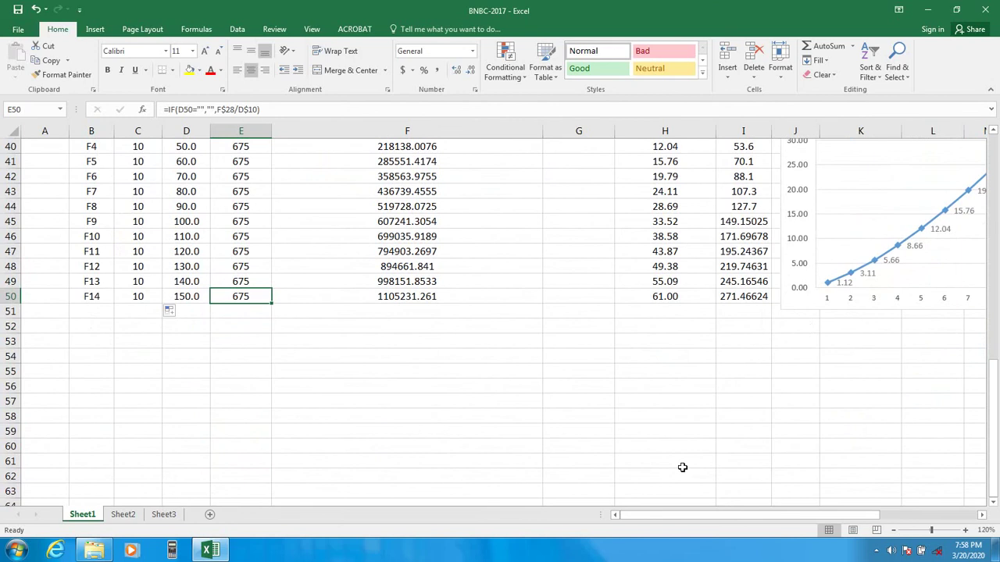
pyautogui.scroll(3, 681, 468)
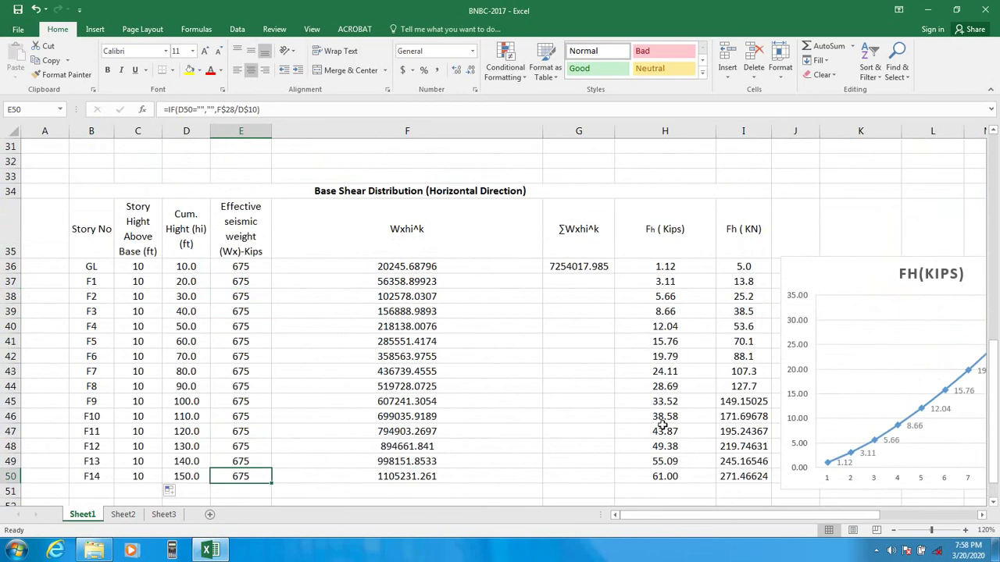
pyautogui.moveTo(790, 520); pyautogui.dragTo(807, 521)
pyautogui.scroll(-1, 678, 426)
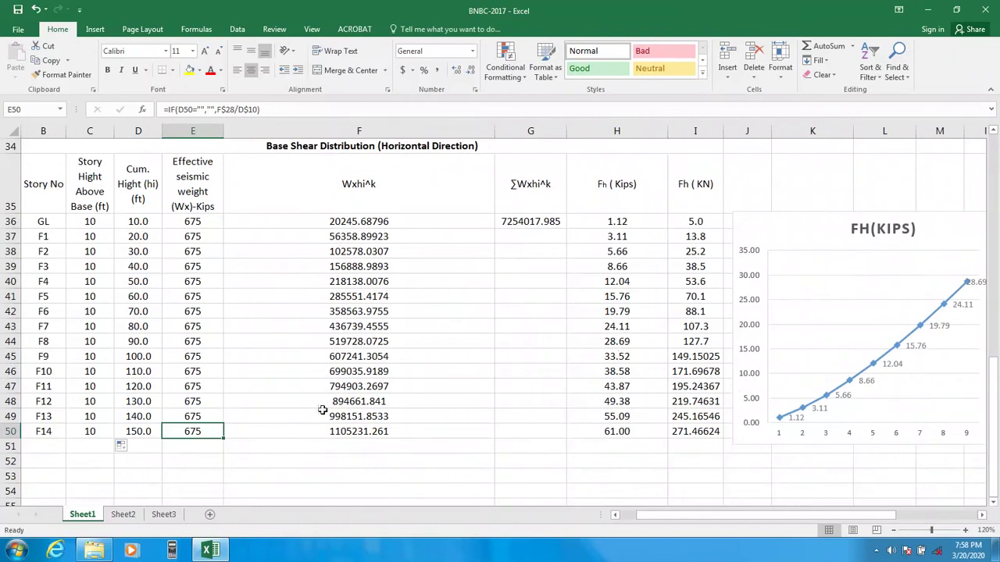
pyautogui.moveTo(678, 520); pyautogui.dragTo(629, 518)
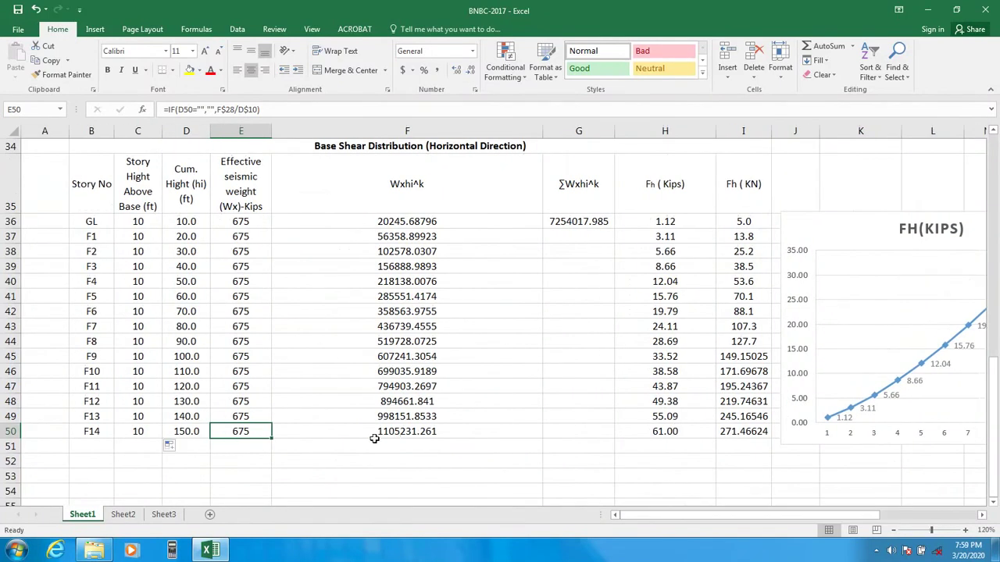
pyautogui.moveTo(753, 517); pyautogui.dragTo(819, 486)
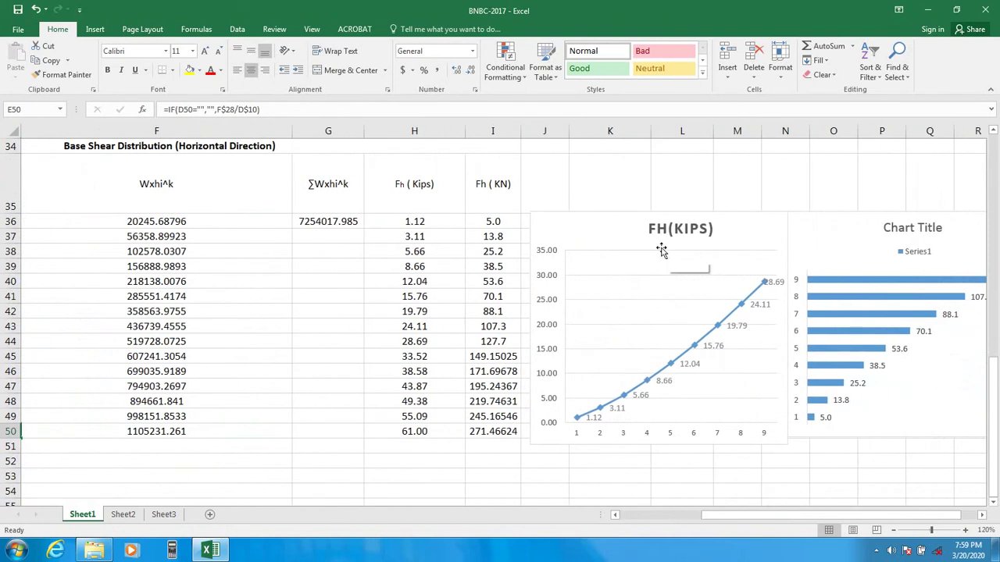
# - Check which Fh (Kips) cells the FH(KIPS) line chart plots
pyautogui.click(622, 227)
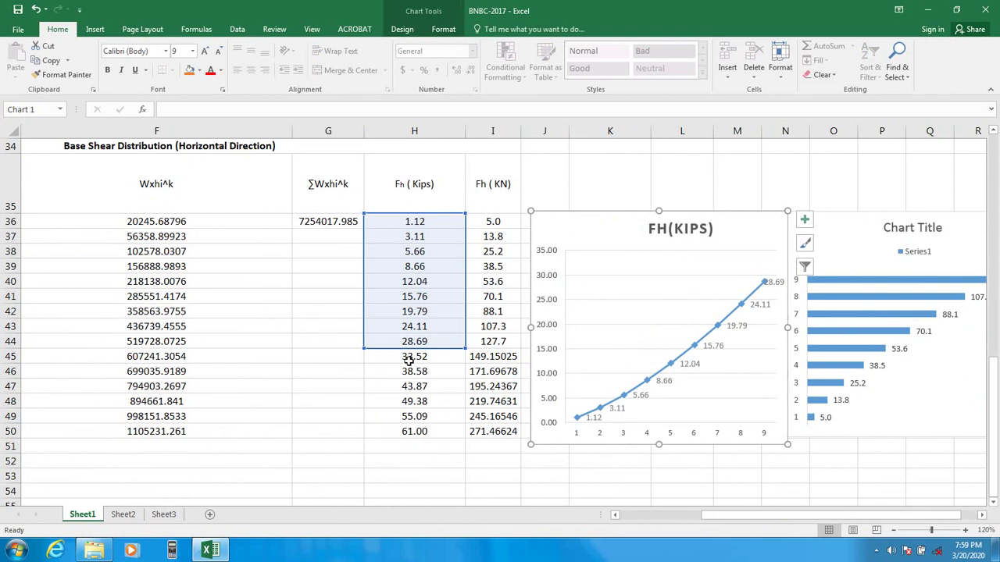
pyautogui.rightClick(711, 241)
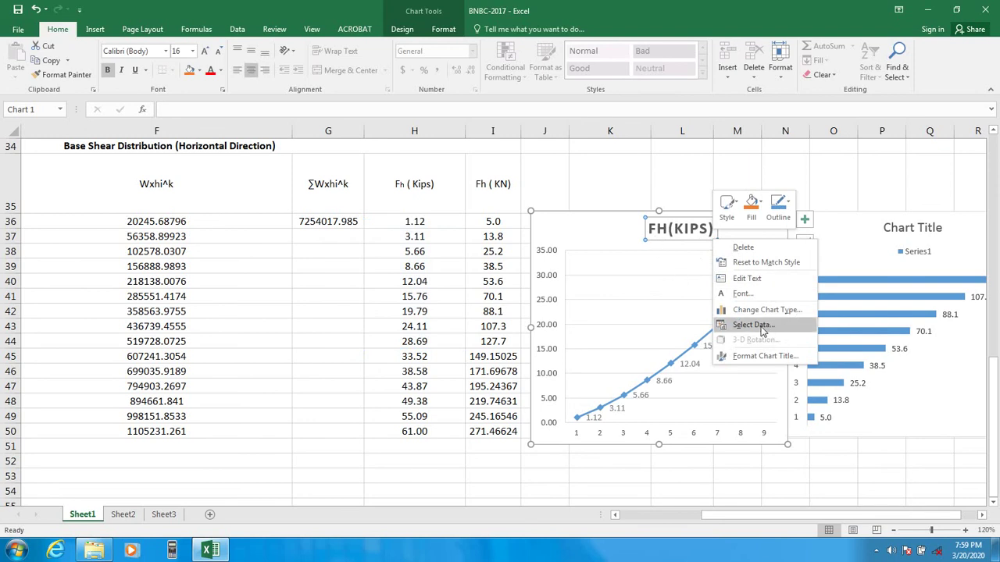
pyautogui.click(605, 227)
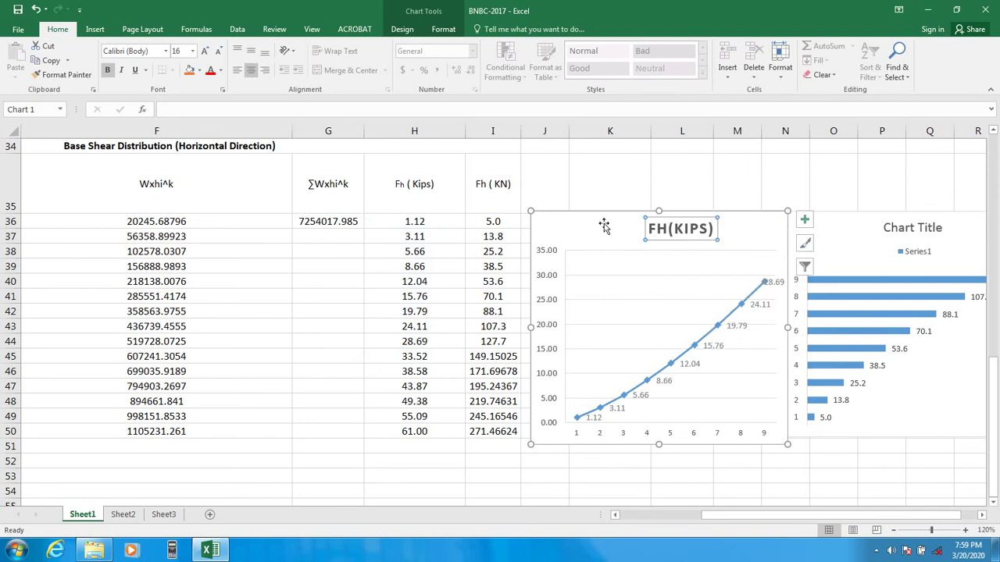
pyautogui.click(606, 234)
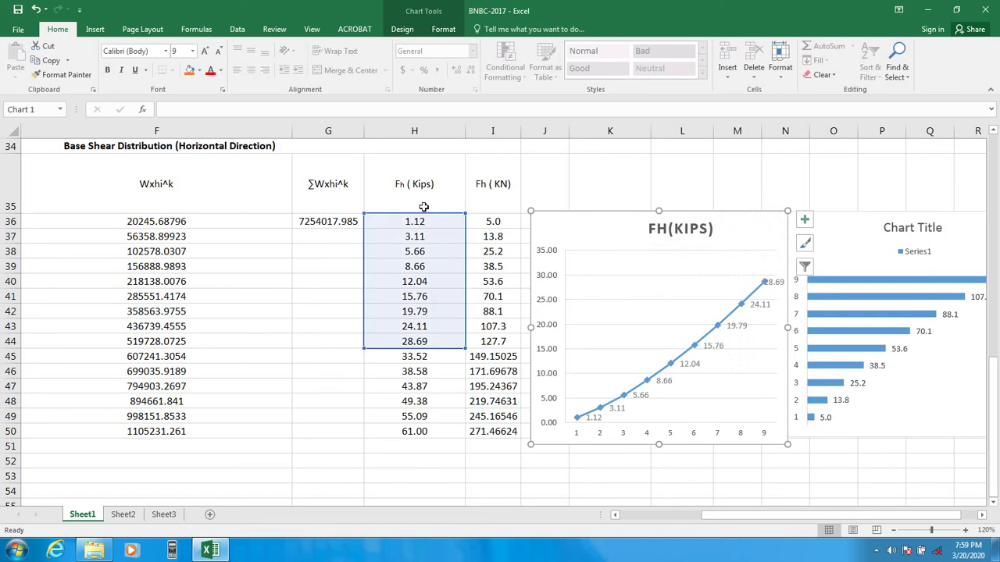
# - Set the FH(KIPS) line chart's data range to H36:H50 on Sheet1 so it covers stories GL to F14
pyautogui.rightClick(599, 225)
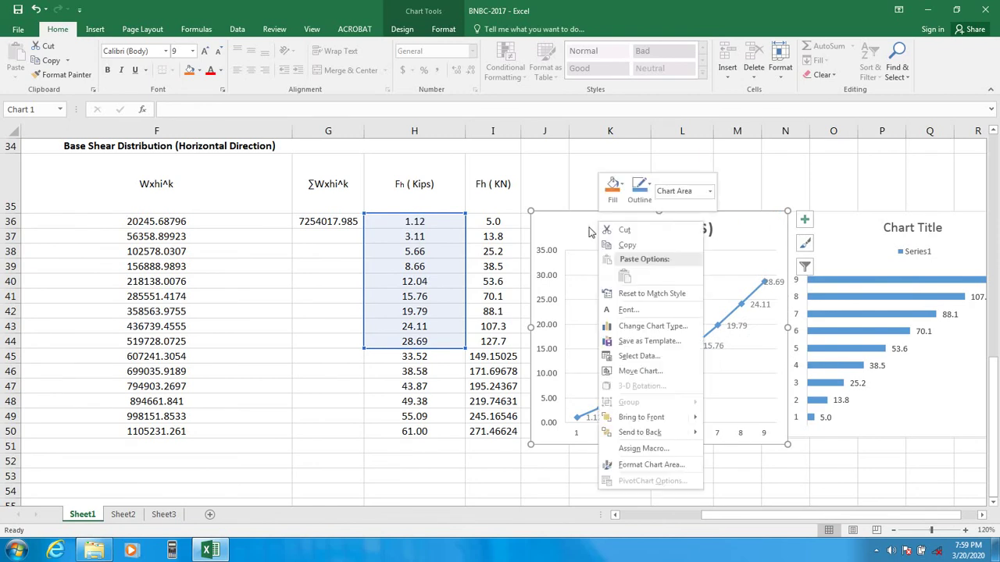
pyautogui.click(635, 357)
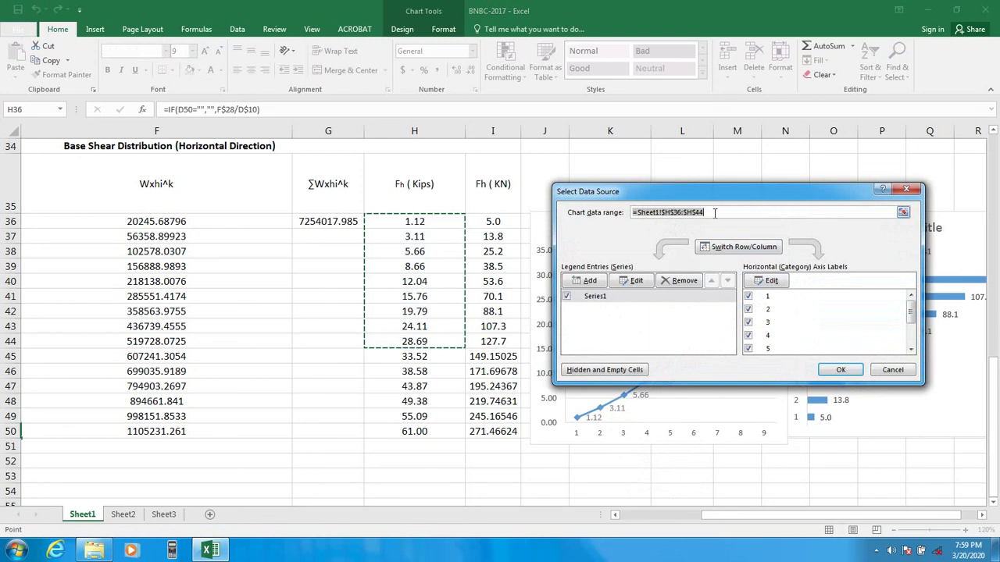
pyautogui.moveTo(407, 221); pyautogui.dragTo(414, 314)
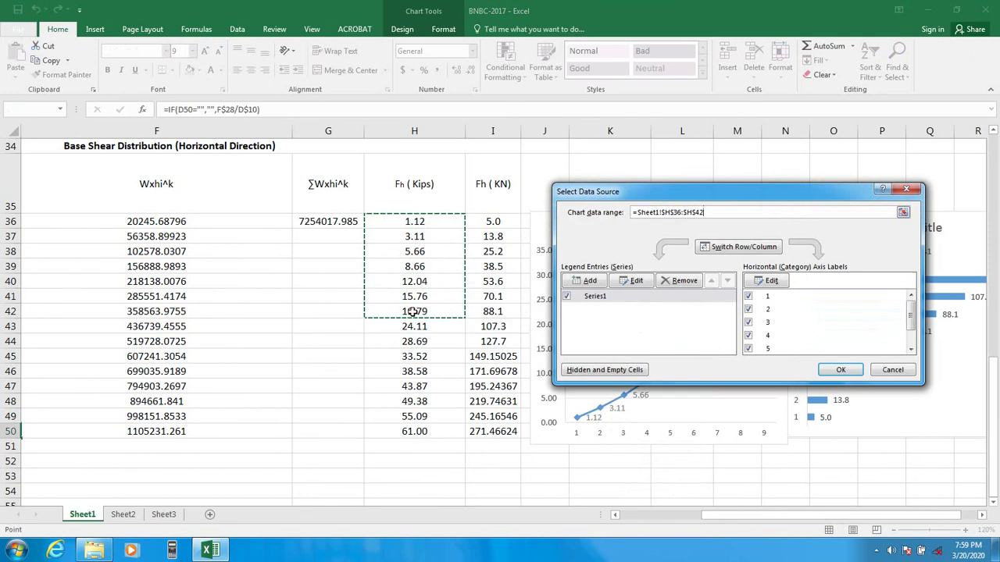
pyautogui.click(715, 213)
pyautogui.press('BackSpace')
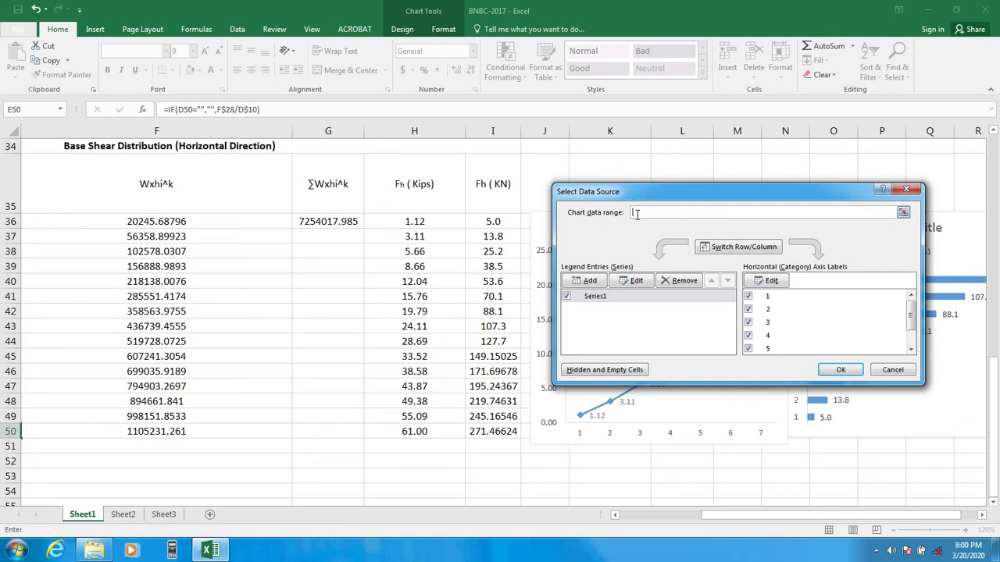
pyautogui.click(408, 219)
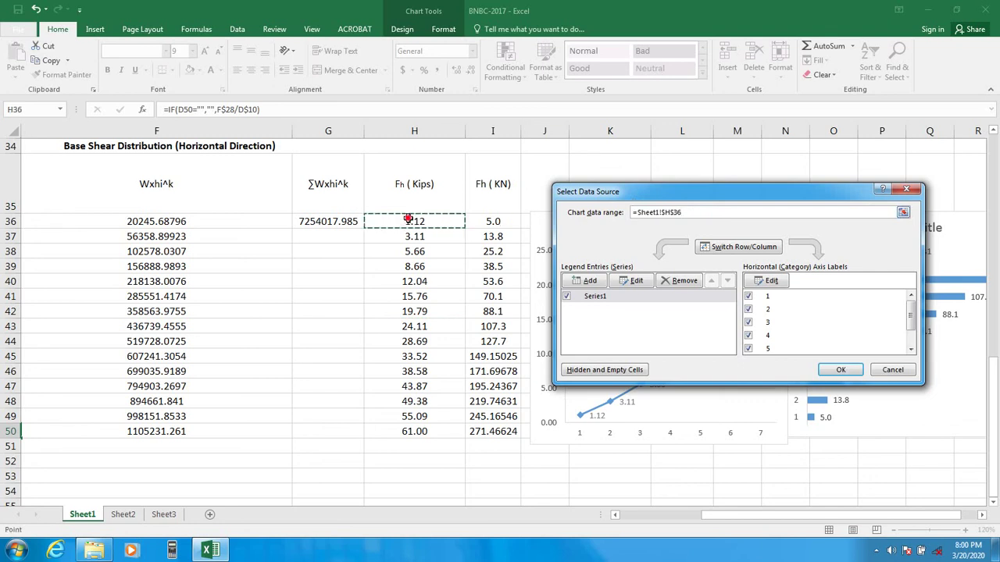
pyautogui.moveTo(407, 220); pyautogui.dragTo(422, 432)
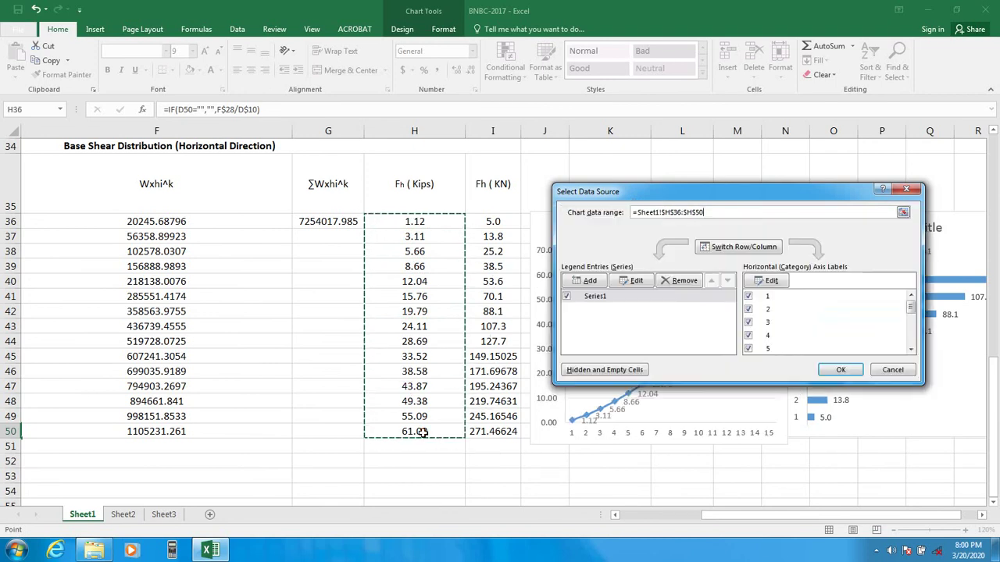
pyautogui.click(842, 371)
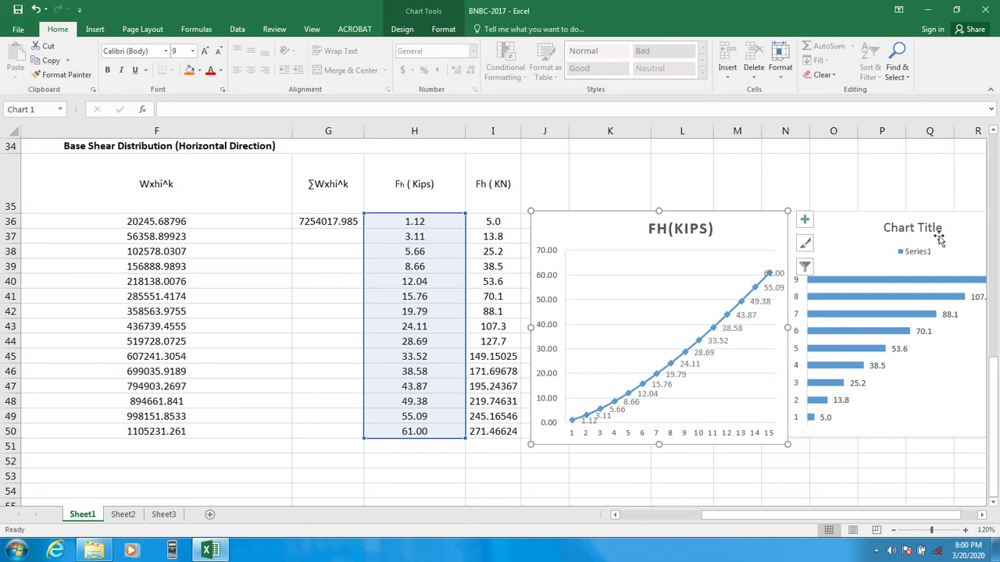
# - Set the Fh (KN) bar chart's data range to I36:I50 on Sheet1 so it covers stories GL to F14
pyautogui.click(874, 234)
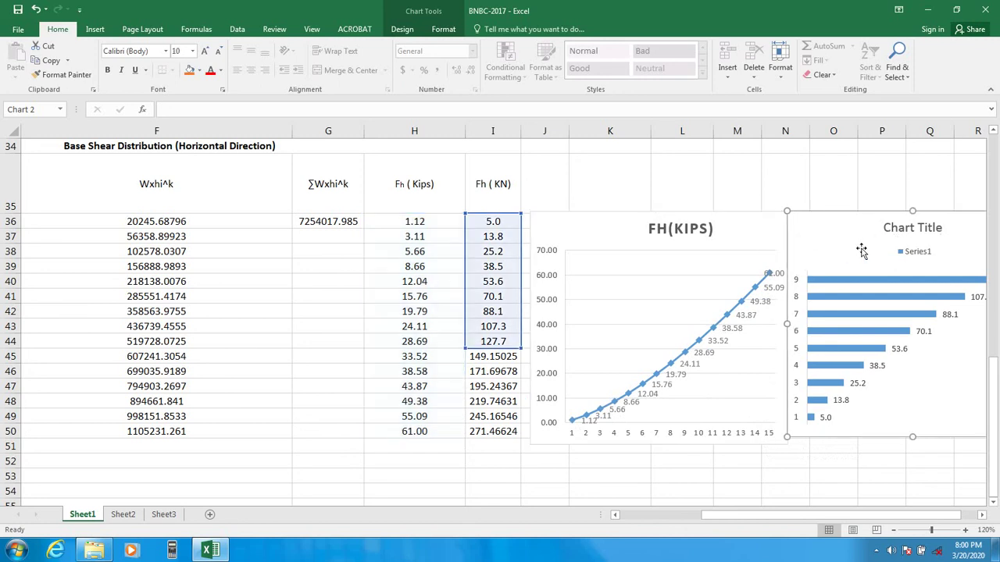
pyautogui.click(627, 234)
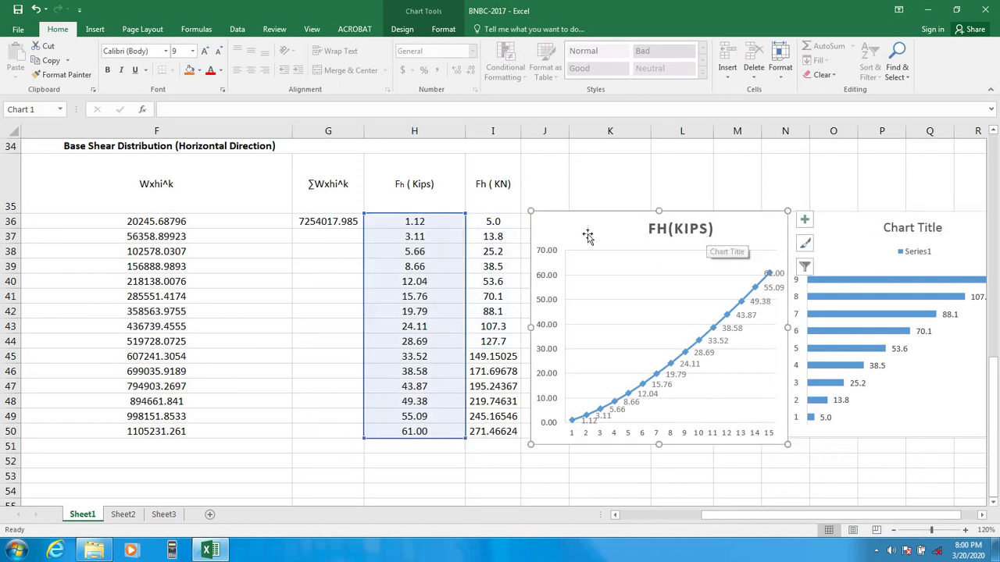
pyautogui.click(862, 229)
pyautogui.rightClick(862, 231)
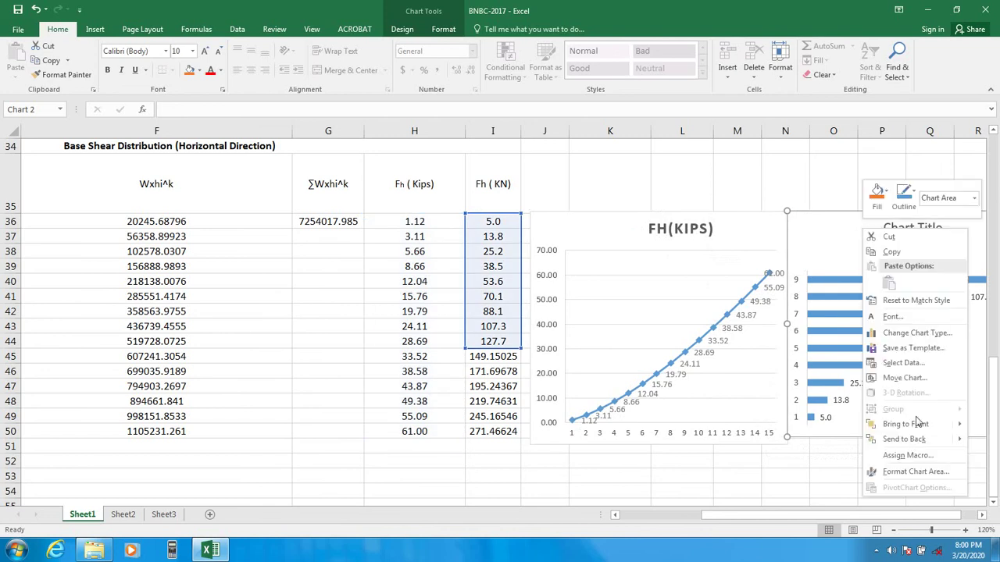
pyautogui.click(902, 362)
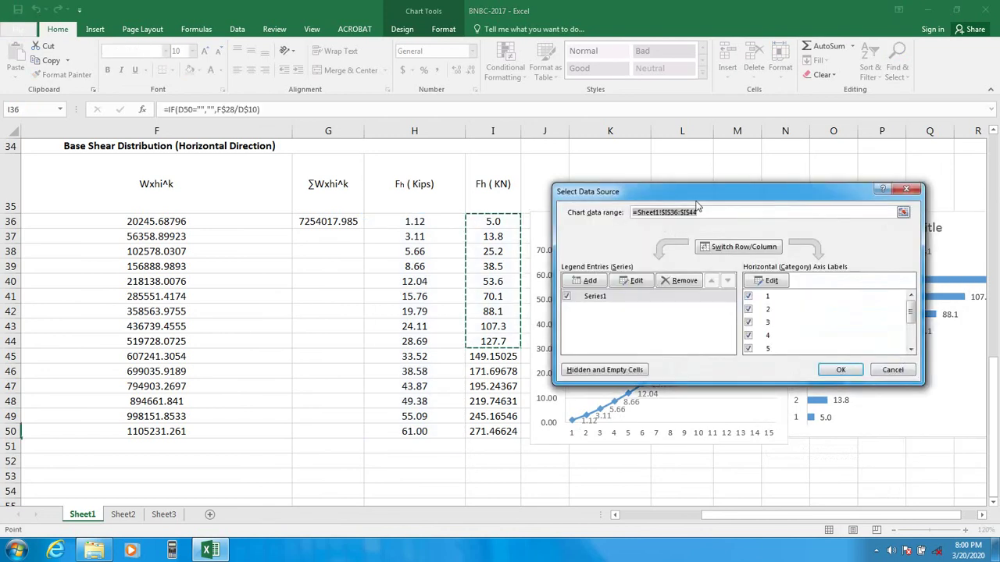
pyautogui.moveTo(698, 196); pyautogui.dragTo(934, 203)
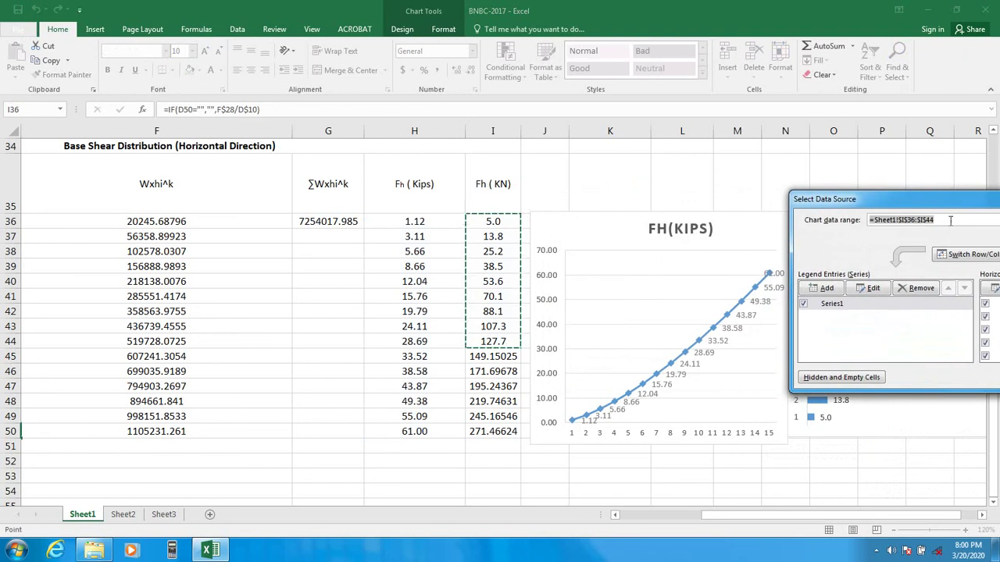
pyautogui.press('BackSpace')
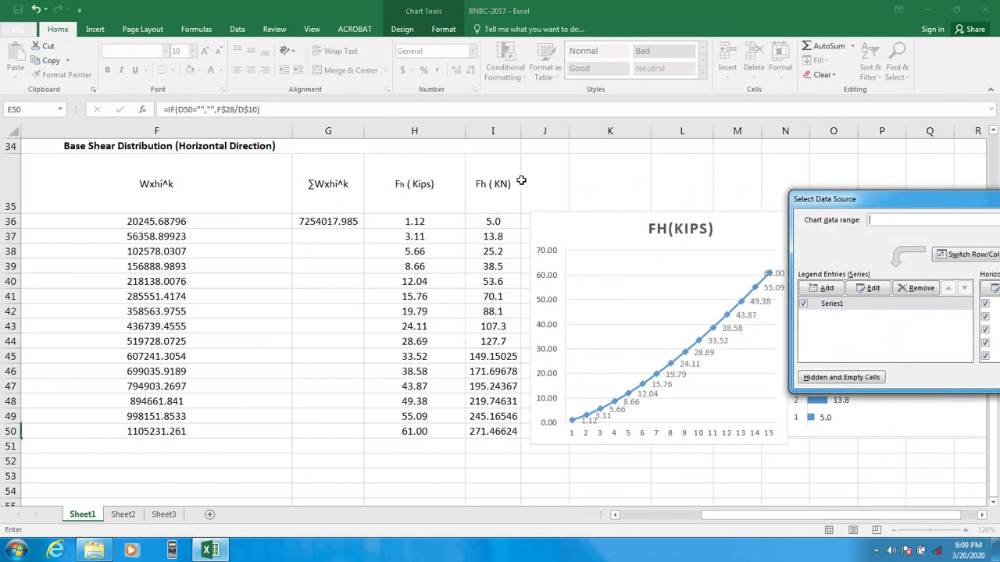
pyautogui.moveTo(494, 221); pyautogui.dragTo(500, 431)
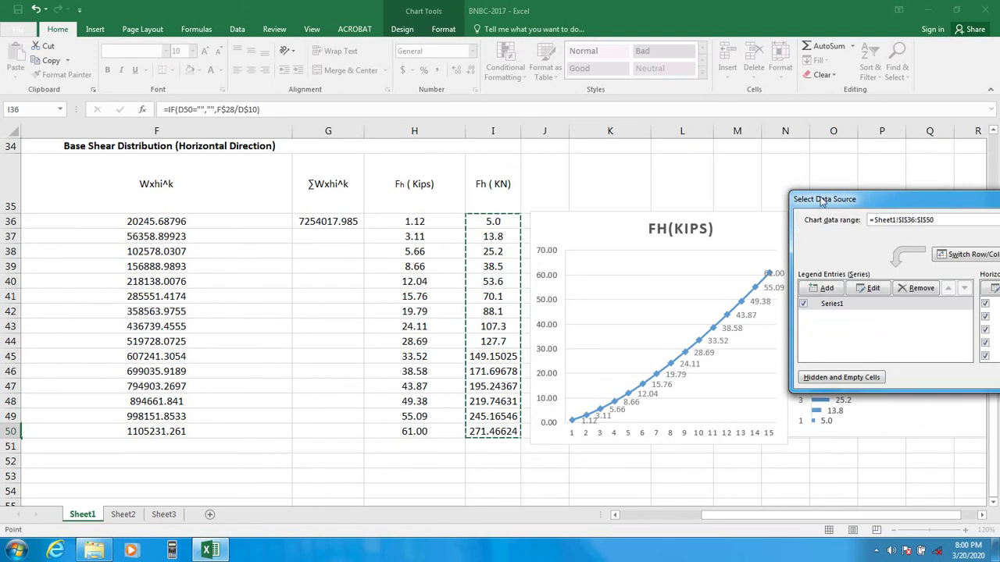
pyautogui.moveTo(850, 199); pyautogui.dragTo(728, 194)
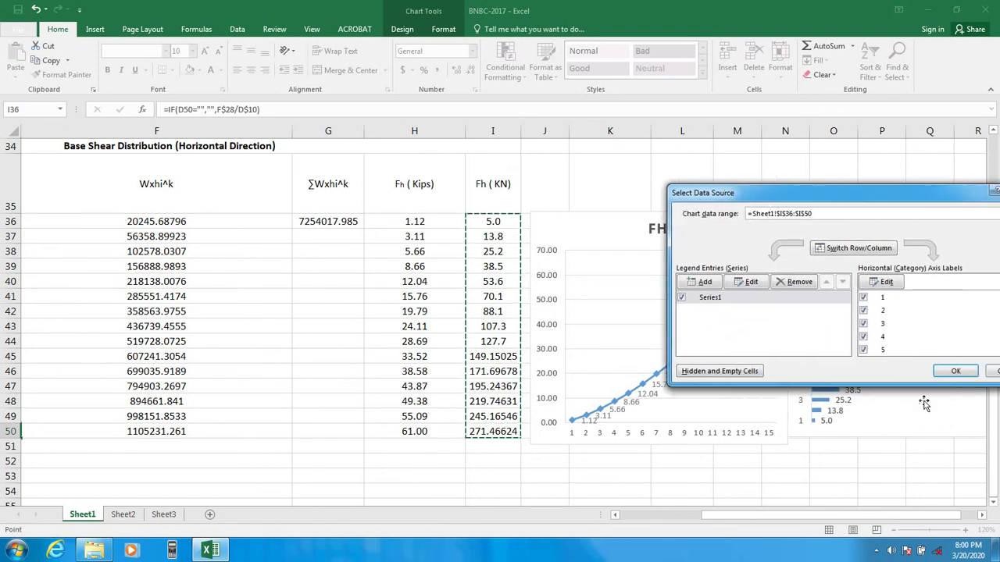
pyautogui.click(952, 372)
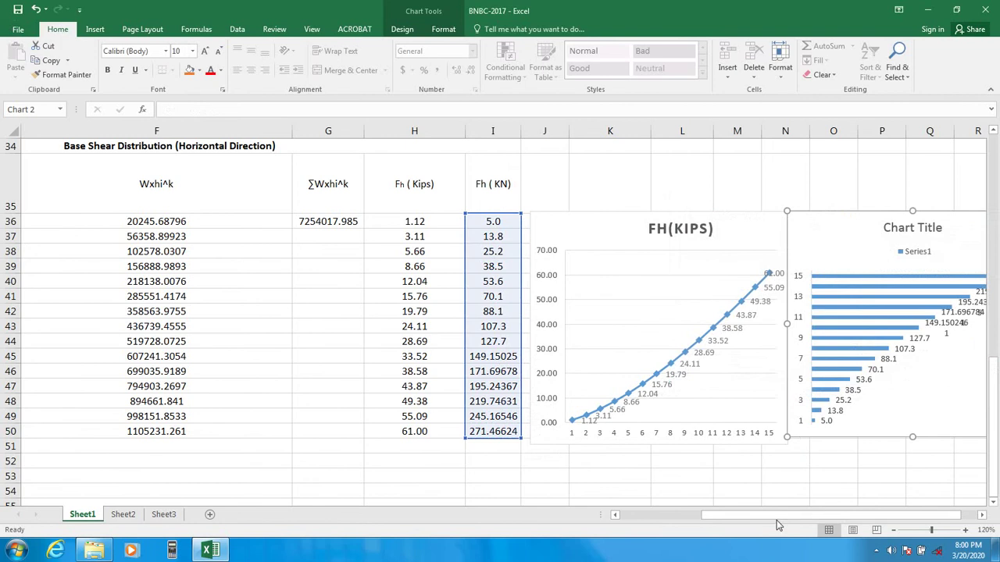
pyautogui.moveTo(781, 515); pyautogui.dragTo(798, 515)
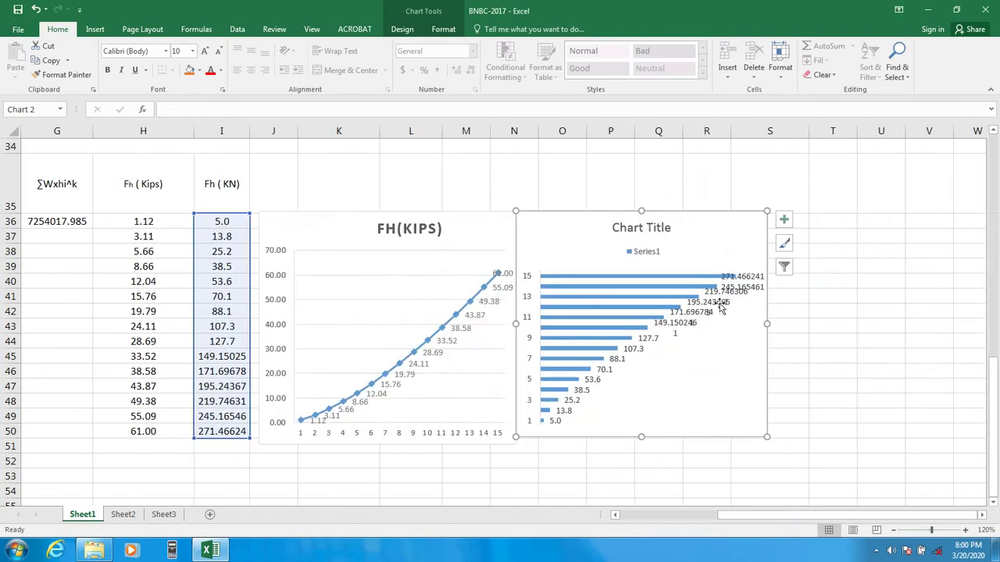
# - Change the ASCE 7-05 heading in the Required value for Etabs Calculation table to "ASCE 7-05/7-10"
pyautogui.moveTo(797, 516); pyautogui.dragTo(748, 517)
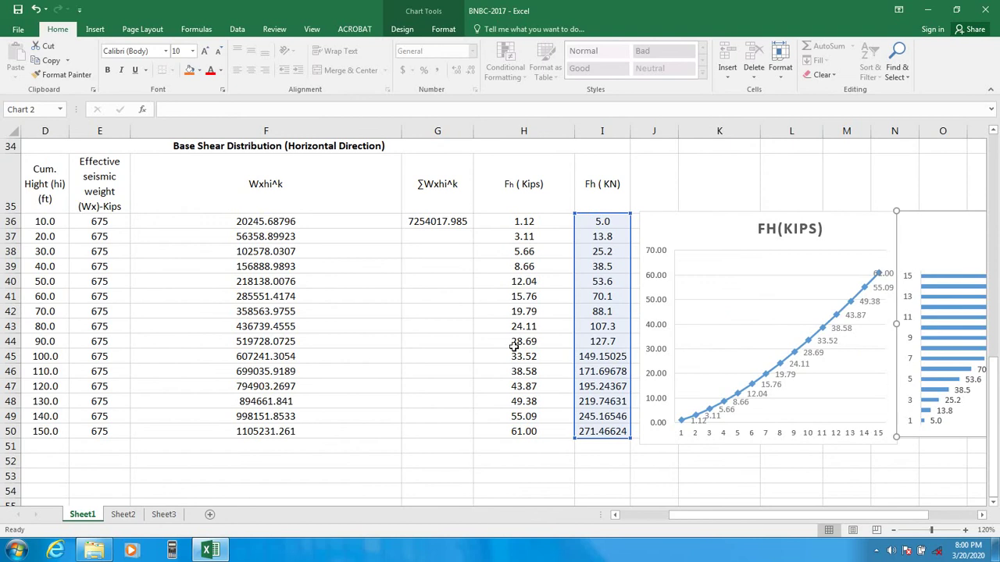
pyautogui.scroll(10, 859, 408)
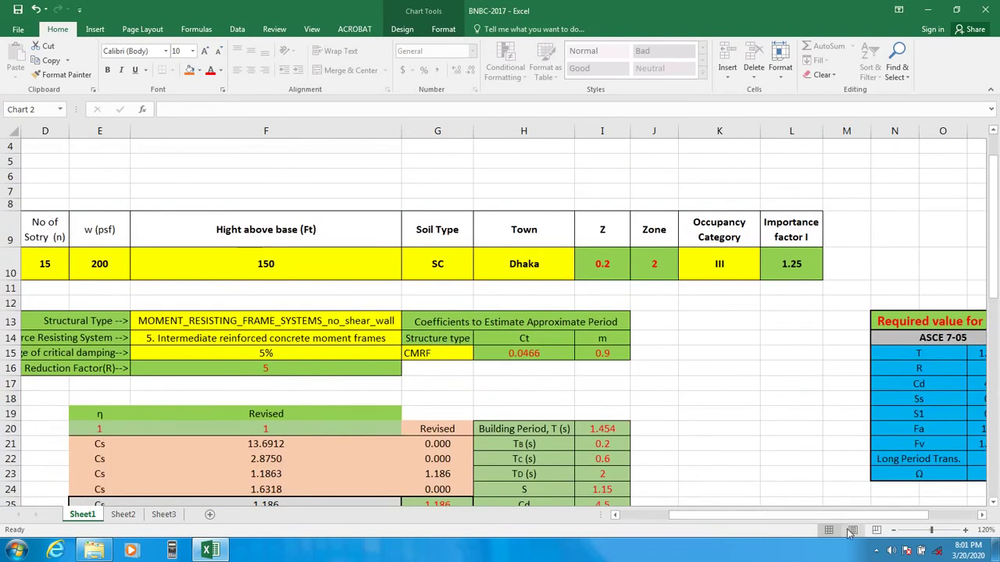
pyautogui.hscroll(3, 826, 523)
pyautogui.scroll(-1, 826, 523)
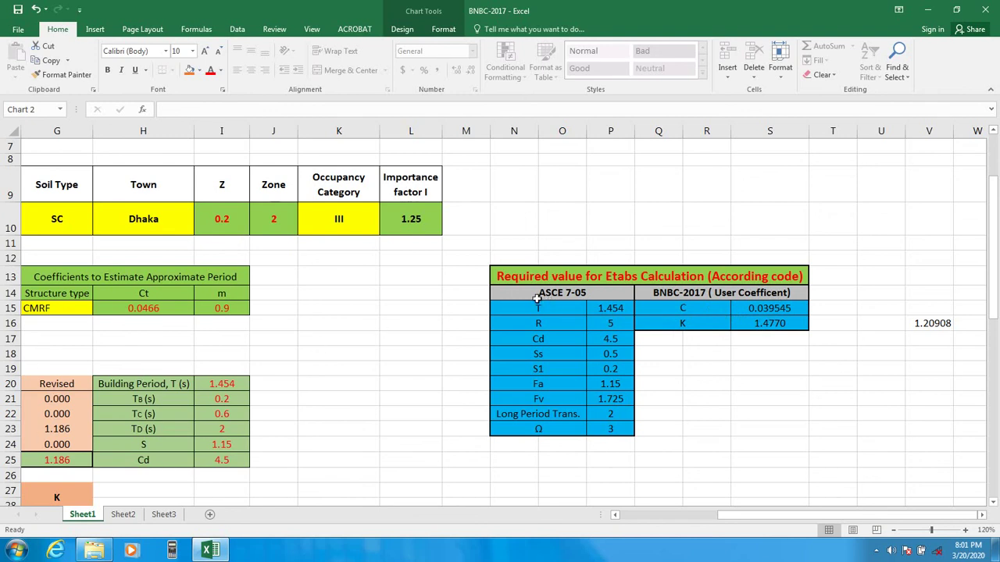
pyautogui.click(586, 293)
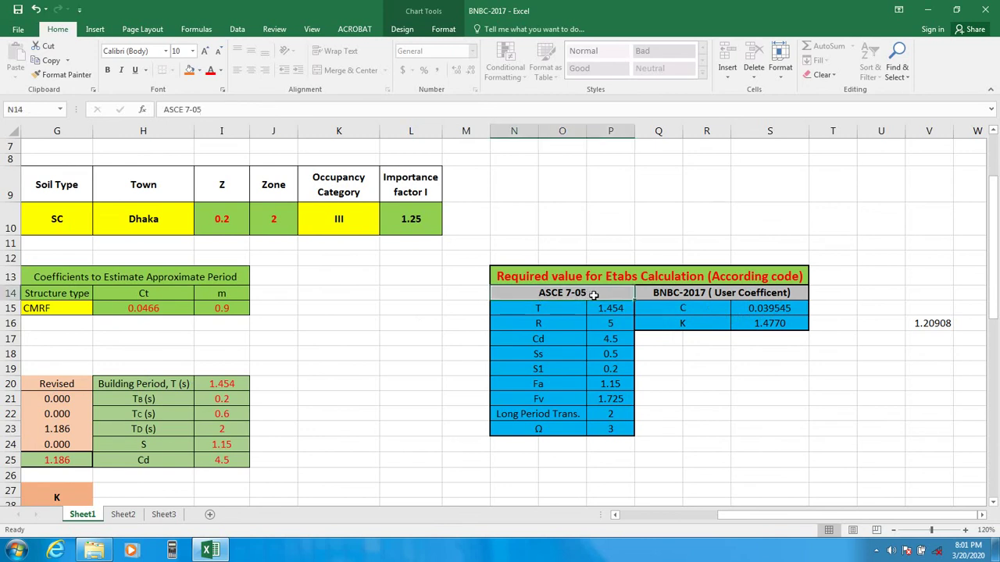
pyautogui.doubleClick(593, 294)
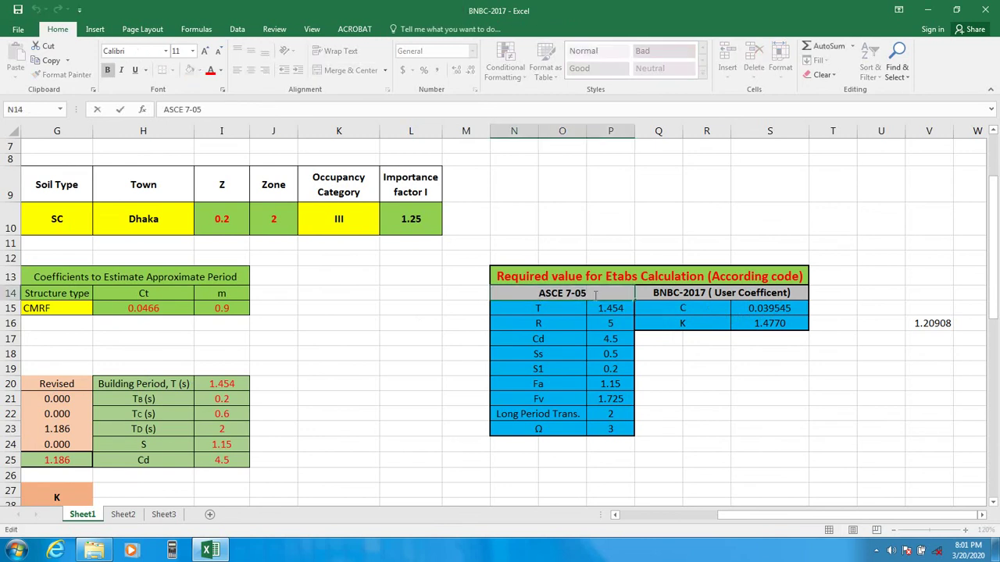
pyautogui.write('/7')
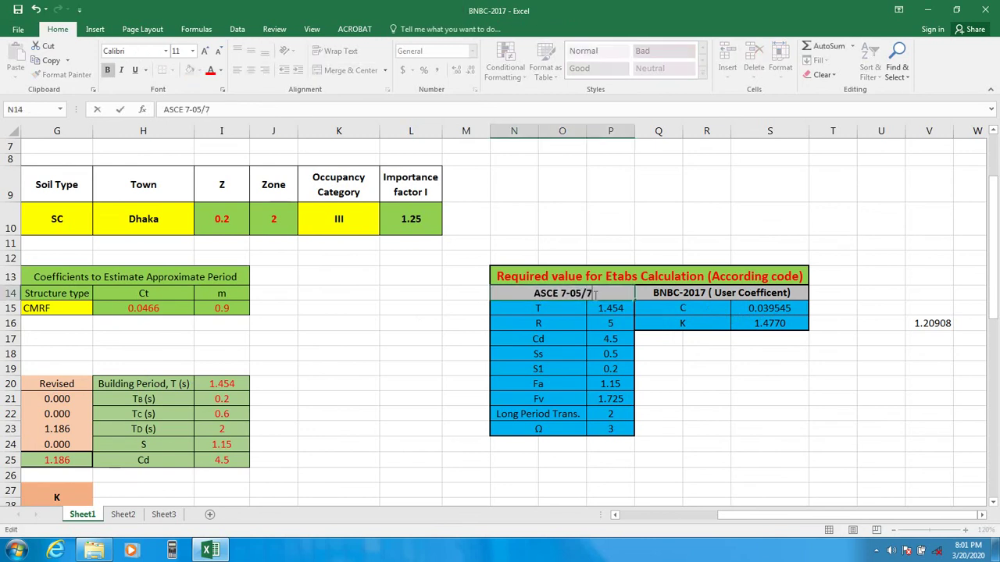
pyautogui.write('-10')
pyautogui.press('Return')
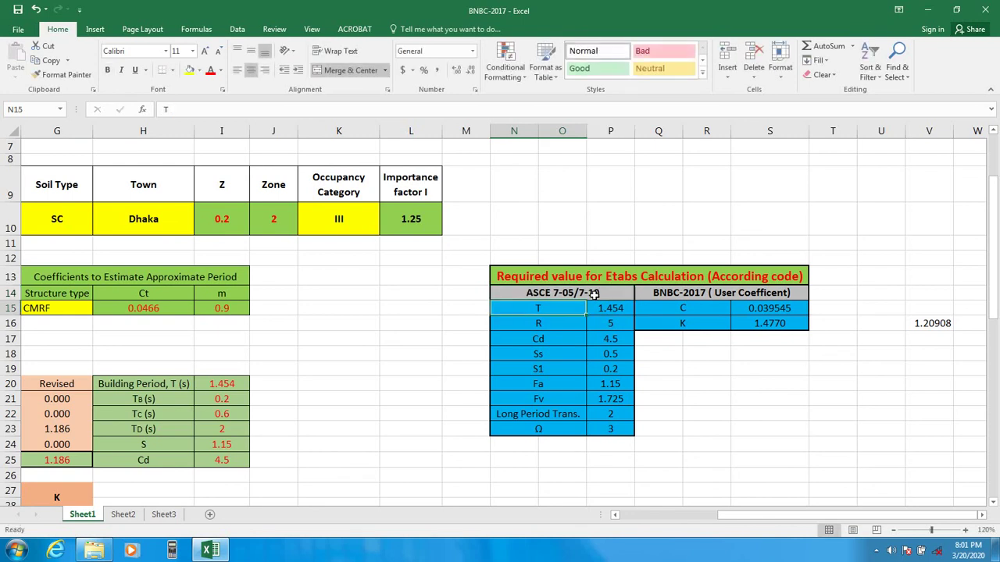
# - Fill the ASCE values in P15:P23 and the BNBC-2017 C and K values in S15:S16 with standard red
pyautogui.click(614, 460)
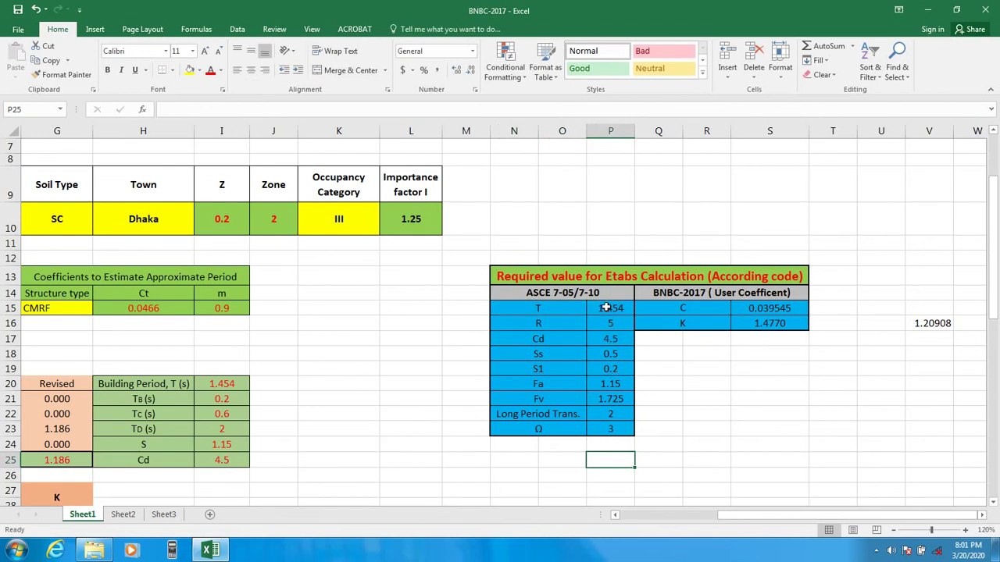
pyautogui.moveTo(606, 308); pyautogui.dragTo(605, 435)
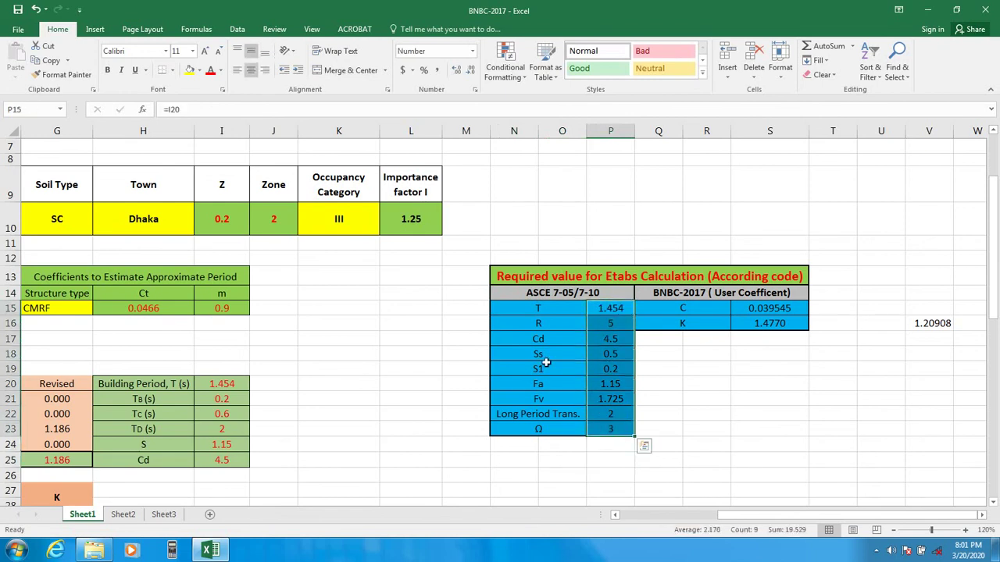
pyautogui.click(200, 71)
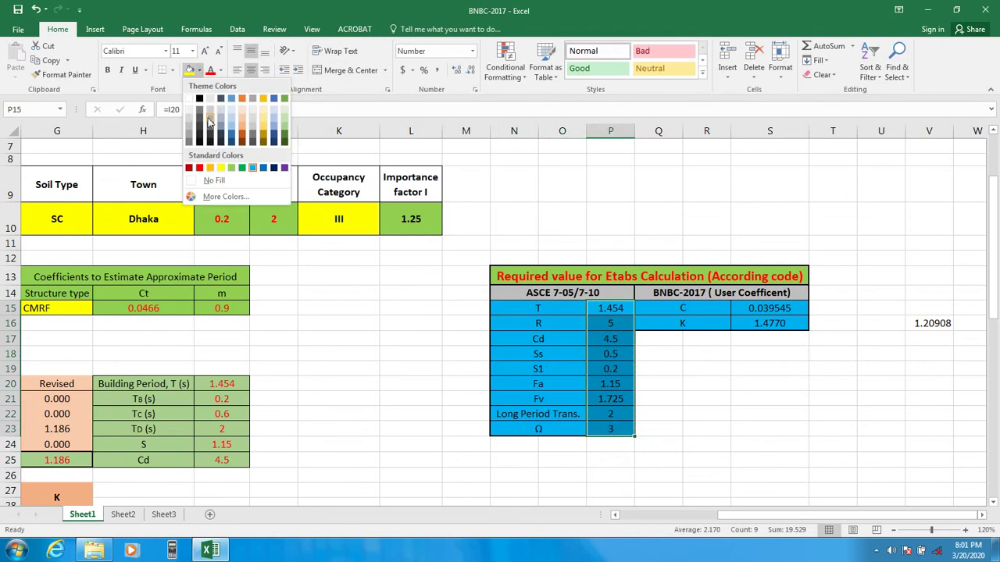
pyautogui.click(199, 169)
pyautogui.click(830, 383)
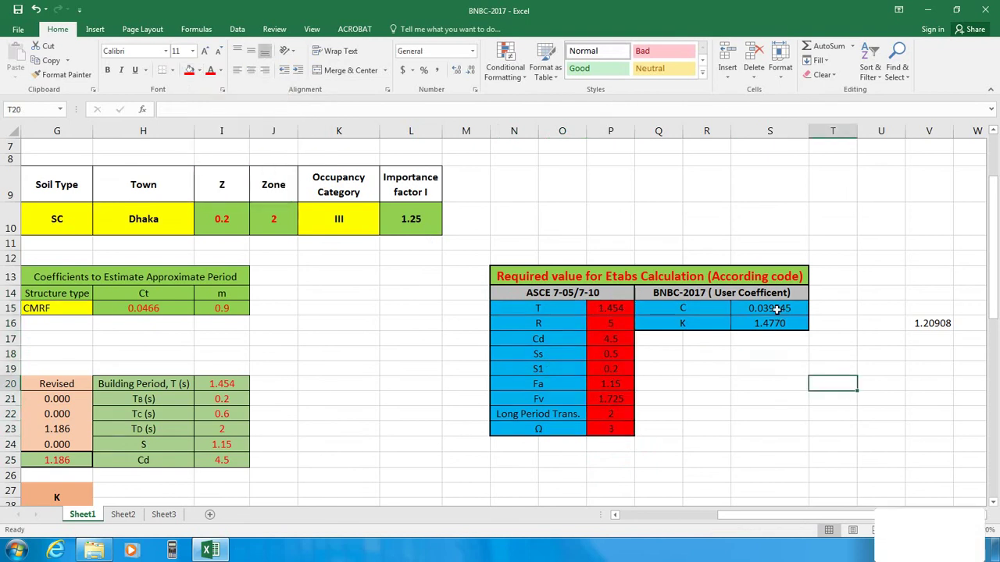
pyautogui.moveTo(773, 308); pyautogui.dragTo(773, 323)
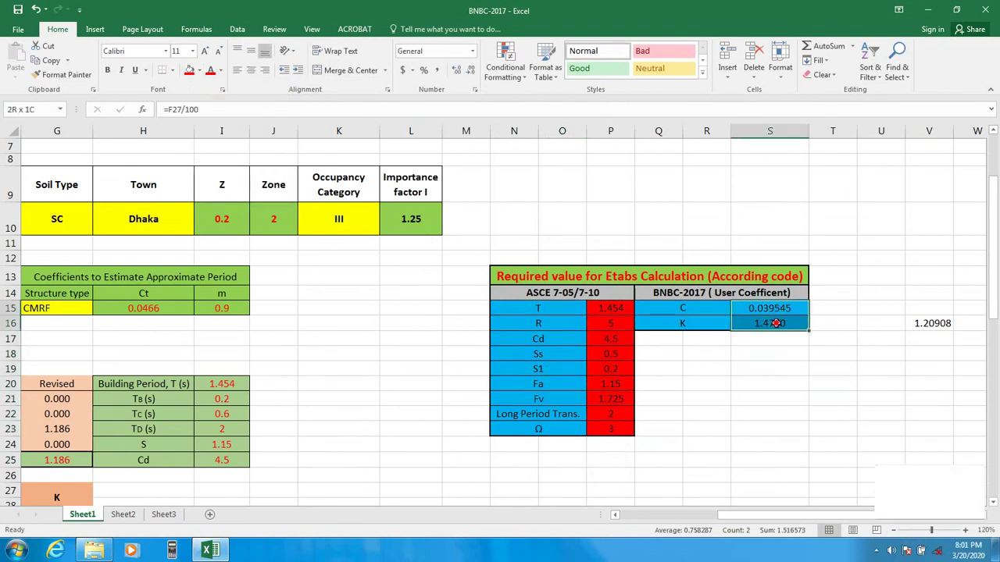
pyautogui.click(189, 70)
pyautogui.click(818, 435)
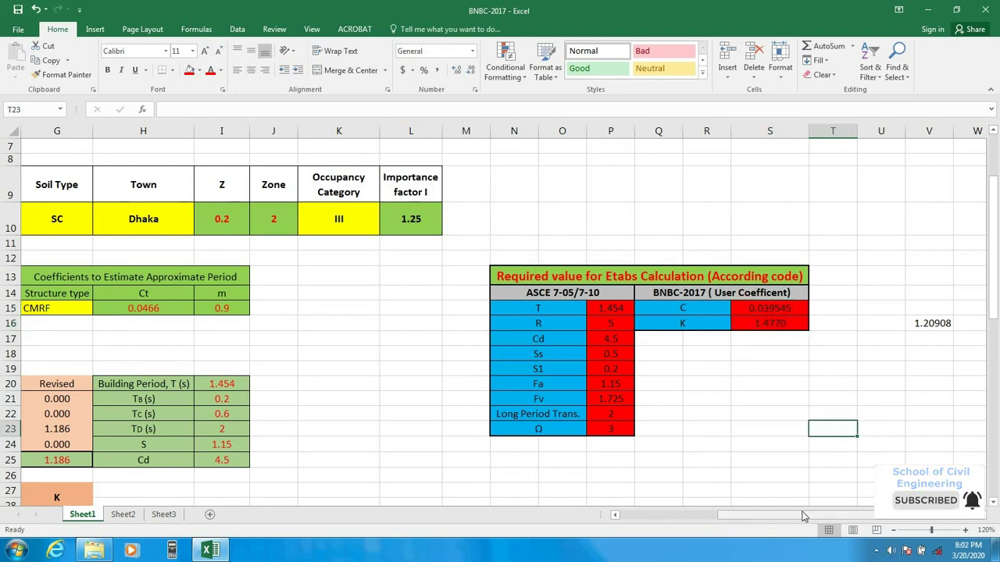
# - Review the Etabs value table, the Base Shear Distribution table from GL to F14 and the building input rows above it
pyautogui.moveTo(789, 517); pyautogui.dragTo(810, 502)
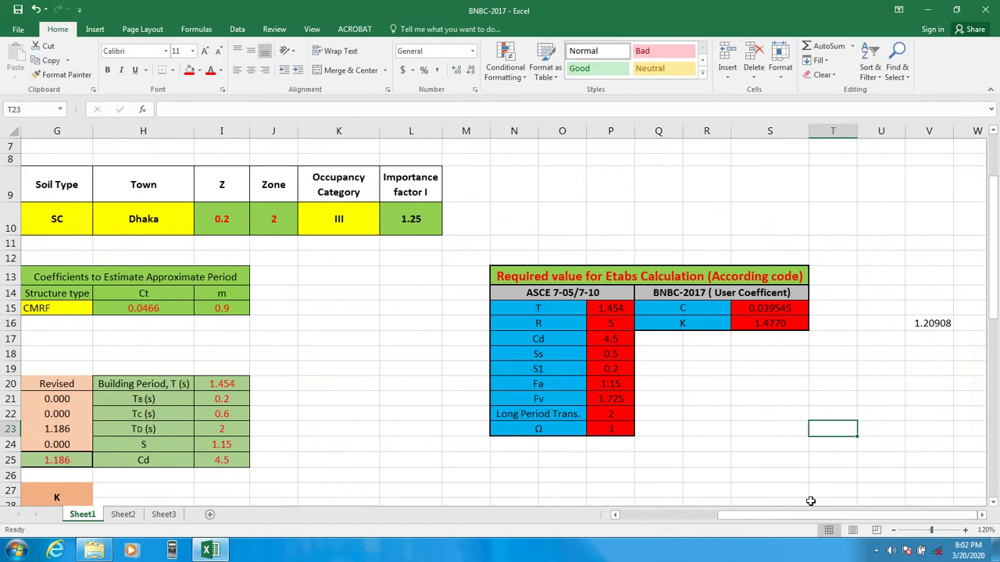
pyautogui.scroll(-1, 680, 387)
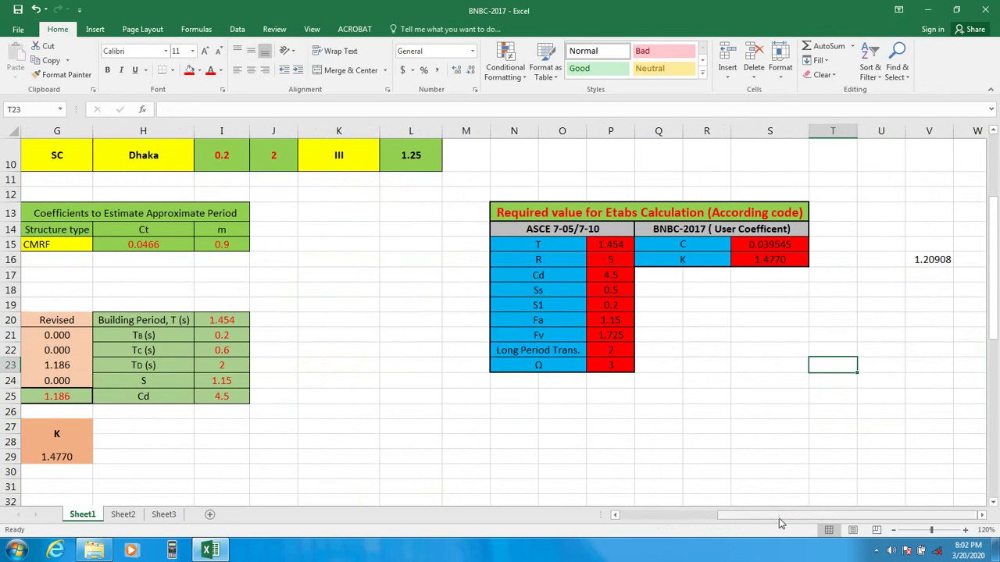
pyautogui.hscroll(-1, 756, 302)
pyautogui.hscroll(1, 756, 302)
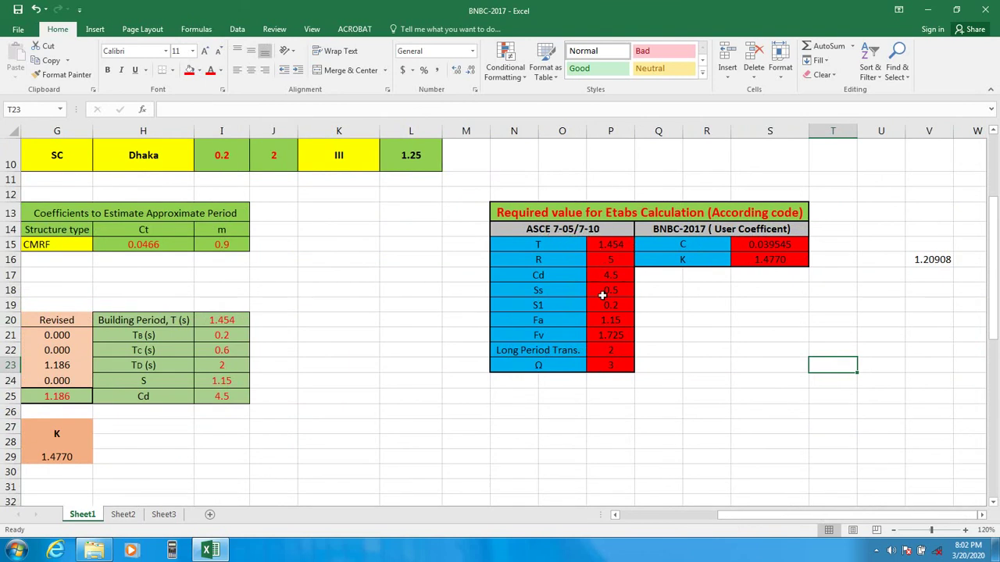
pyautogui.moveTo(769, 517); pyautogui.dragTo(671, 518)
pyautogui.scroll(-6, 500, 407)
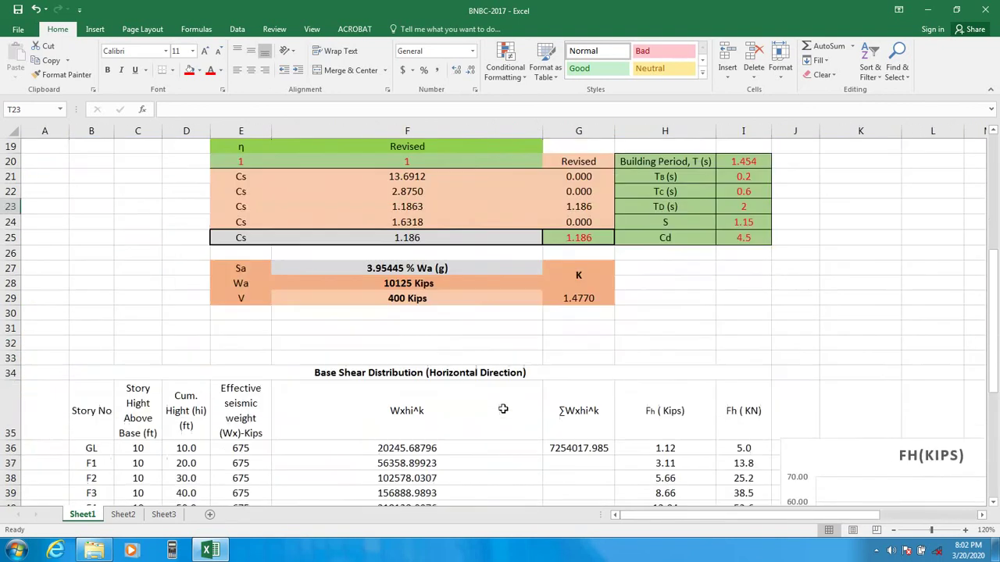
pyautogui.scroll(-3, 499, 407)
pyautogui.scroll(3, 475, 434)
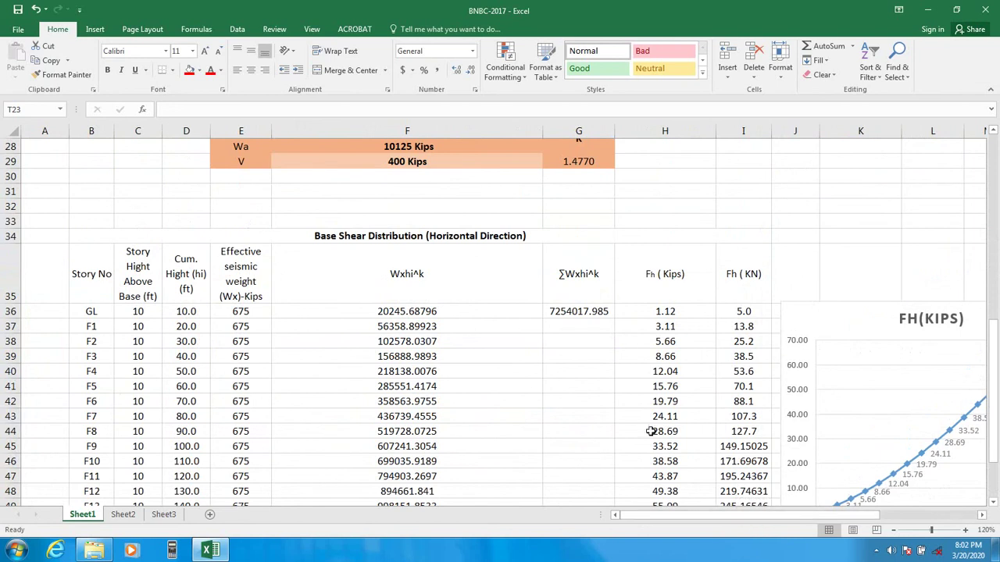
pyautogui.scroll(-2, 447, 328)
pyautogui.scroll(-1, 448, 328)
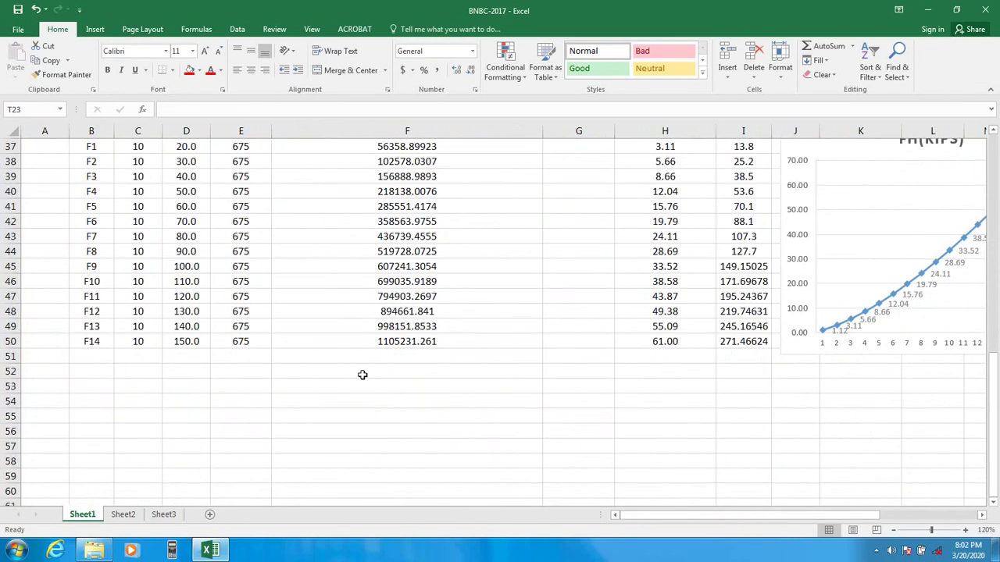
pyautogui.scroll(3, 541, 363)
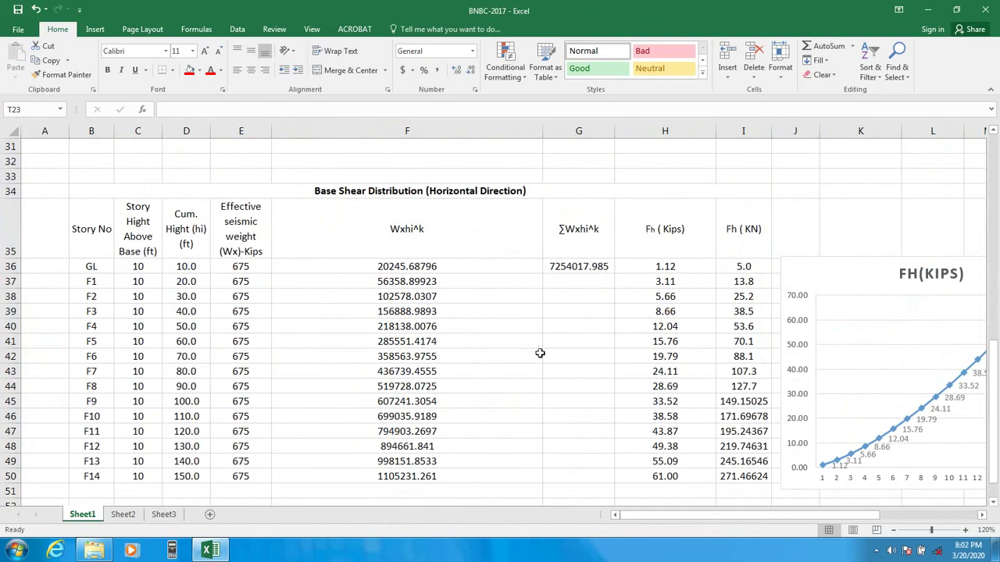
pyautogui.scroll(-4, 538, 350)
pyautogui.scroll(1, 279, 368)
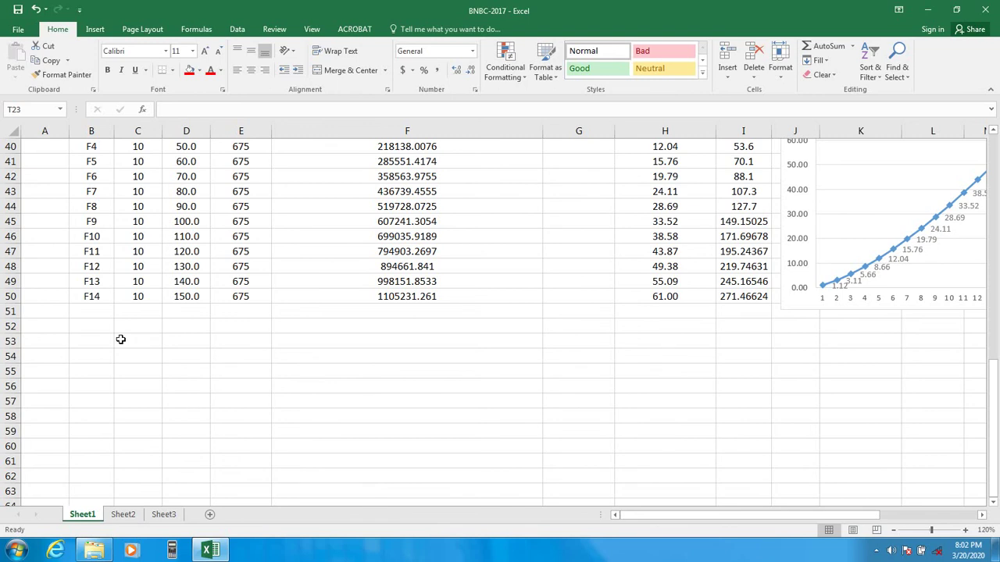
pyautogui.scroll(7, 571, 406)
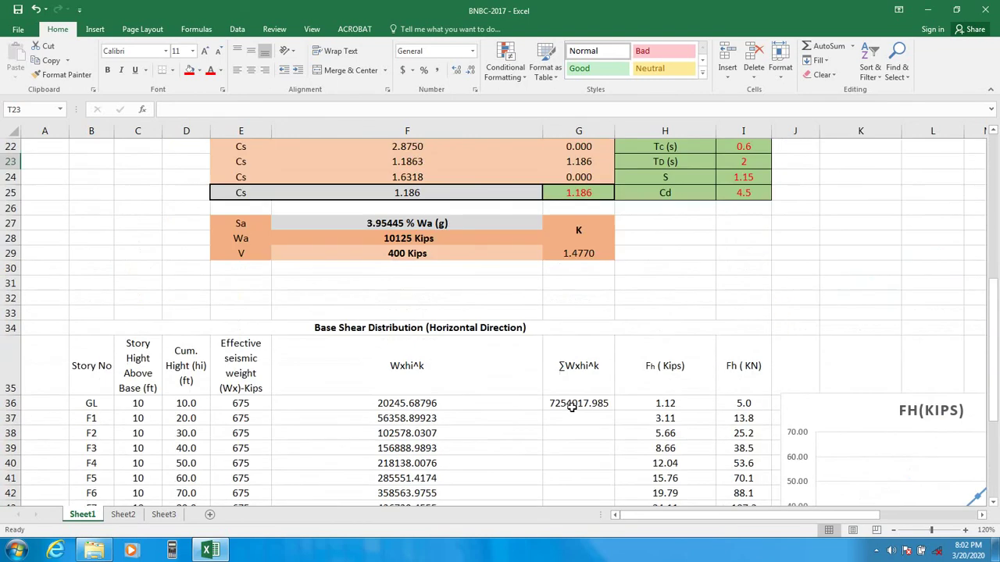
pyautogui.scroll(6, 571, 407)
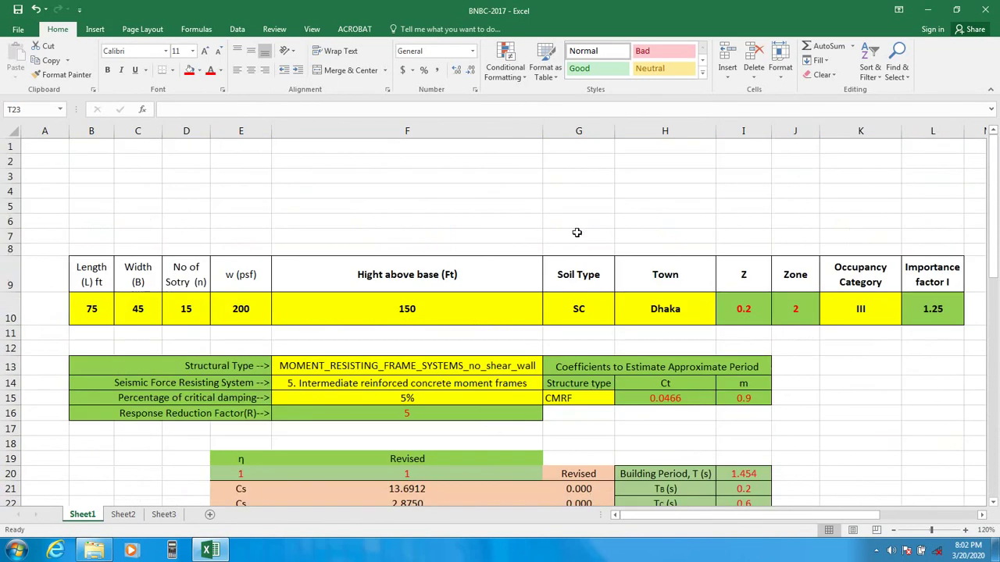